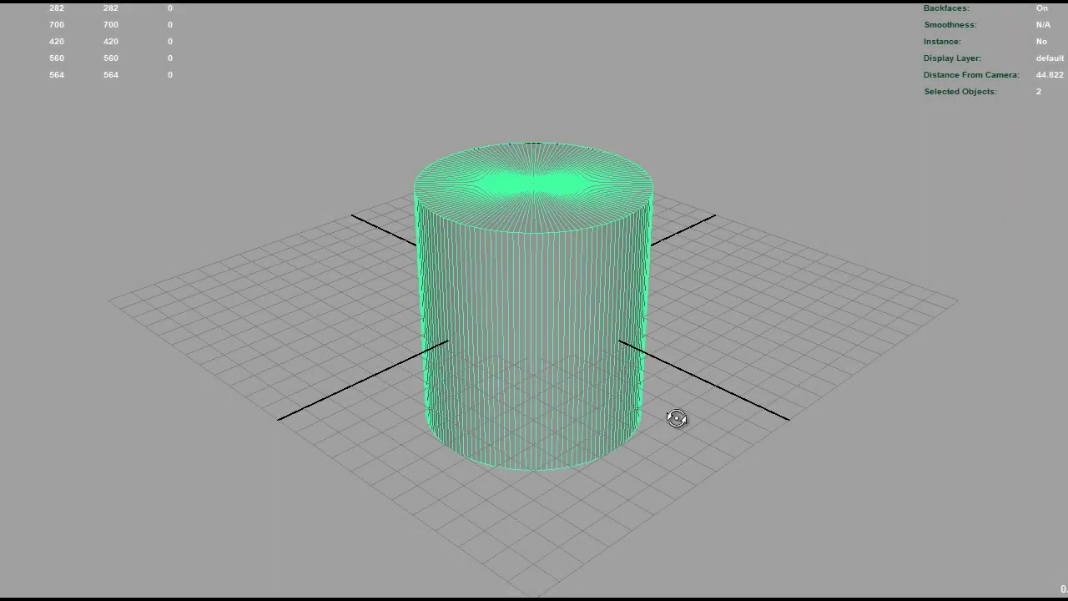
Step: Try tapering the cylinder's bottom ring of faces, then undo the taper
{"action": "left_click_drag", "start_coordinate": [677, 418], "coordinate": [732, 292], "text": "alt"}
{"action": "right_click_drag", "start_coordinate": [579, 246], "coordinate": [507, 248]}
{"action": "key", "text": "r"}
{"action": "mouse_move", "coordinate": [567, 363]}
{"action": "left_mouse_down"}
{"action": "mouse_move", "coordinate": [599, 346]}
{"action": "mouse_move", "coordinate": [858, 353]}
{"action": "left_mouse_up"}
{"action": "key", "text": "ctrl+z"}
Step: Extrude the top faces twice and push the inner faces down about 9.6 to hollow the cup
{"action": "key", "text": "ctrl+e"}
{"action": "mouse_move", "coordinate": [615, 373]}
{"action": "left_mouse_down", "text": "alt"}
{"action": "mouse_move", "coordinate": [661, 375]}
{"action": "mouse_move", "coordinate": [475, 353]}
{"action": "mouse_move", "coordinate": [996, 345]}
{"action": "mouse_move", "coordinate": [564, 338]}
{"action": "mouse_move", "coordinate": [467, 357]}
{"action": "mouse_move", "coordinate": [753, 332]}
{"action": "left_mouse_up", "text": "alt"}
{"action": "key", "text": "ctrl+e"}
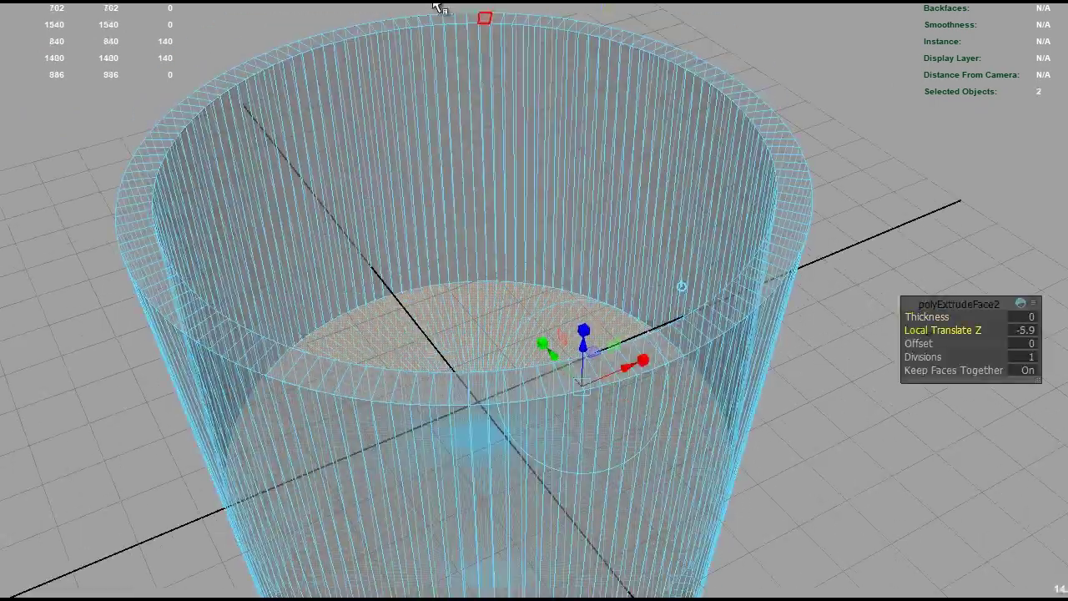
{"action": "left_click_drag", "start_coordinate": [863, 323], "coordinate": [459, 401], "text": "alt"}
{"action": "middle_click_drag", "start_coordinate": [460, 400], "coordinate": [692, 350]}
{"action": "mouse_move", "coordinate": [692, 350]}
{"action": "left_mouse_down", "text": "alt"}
{"action": "mouse_move", "coordinate": [688, 497]}
{"action": "mouse_move", "coordinate": [754, 351]}
{"action": "mouse_move", "coordinate": [689, 367]}
{"action": "mouse_move", "coordinate": [717, 351]}
{"action": "mouse_move", "coordinate": [541, 351]}
{"action": "mouse_move", "coordinate": [429, 267]}
{"action": "mouse_move", "coordinate": [723, 270]}
{"action": "mouse_move", "coordinate": [587, 305]}
{"action": "mouse_move", "coordinate": [317, 345]}
{"action": "left_mouse_up", "text": "alt"}
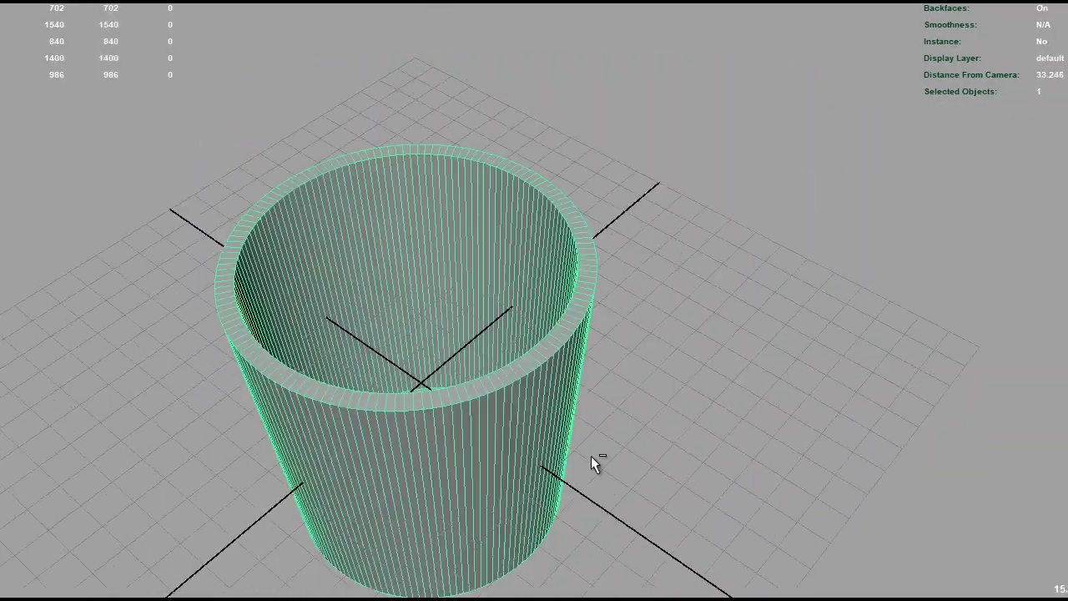
{"action": "left_click_drag", "start_coordinate": [502, 380], "coordinate": [515, 328], "text": "alt"}
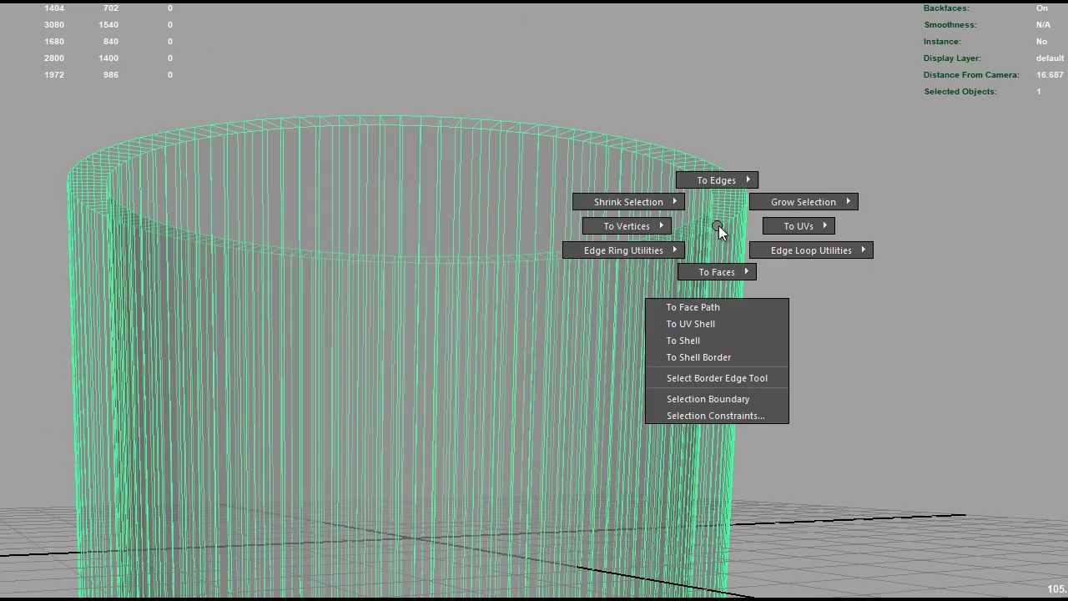
Step: Insert an edge loop around the cup wall and bevel the rim edges (12 segments, fraction 0.9)
{"action": "right_click_drag", "start_coordinate": [717, 225], "coordinate": [620, 248], "text": "ctrl"}
{"action": "left_click_drag", "start_coordinate": [735, 300], "coordinate": [746, 306]}
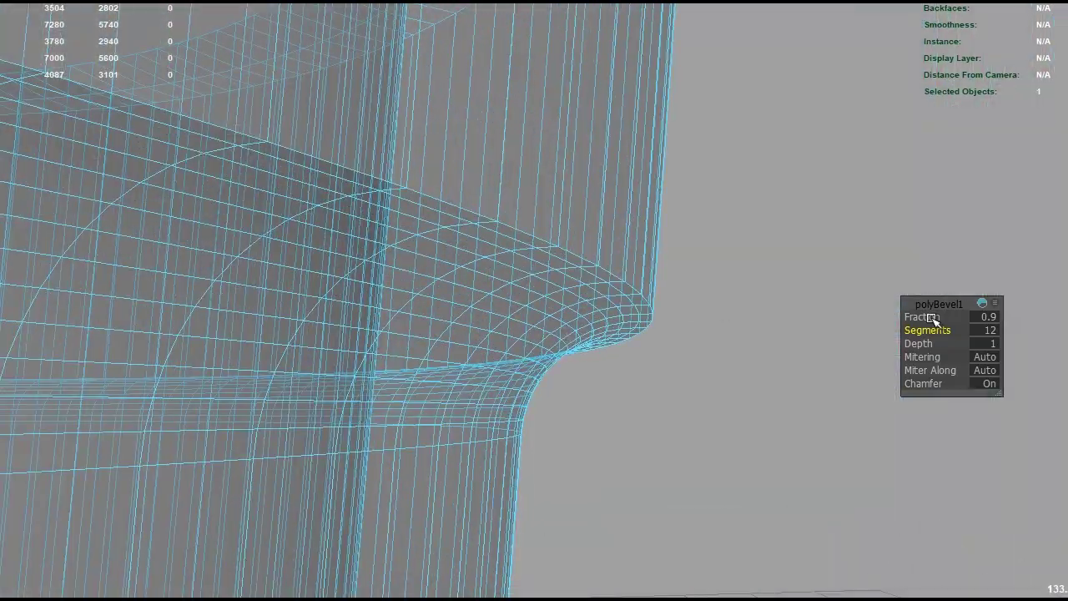
{"action": "left_click", "coordinate": [922, 317]}
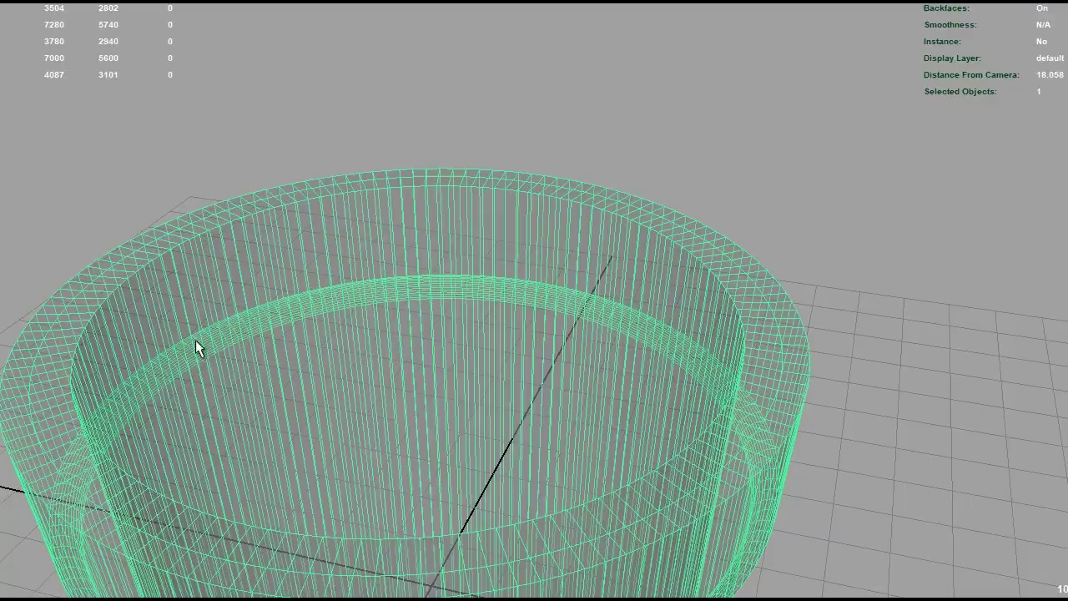
Step: Select the pot's bottom ring and widen it outward into a saucer
{"action": "mouse_move", "coordinate": [196, 339]}
{"action": "left_mouse_down", "text": "alt"}
{"action": "mouse_move", "coordinate": [203, 200]}
{"action": "mouse_move", "coordinate": [243, 182]}
{"action": "left_mouse_up", "text": "alt"}
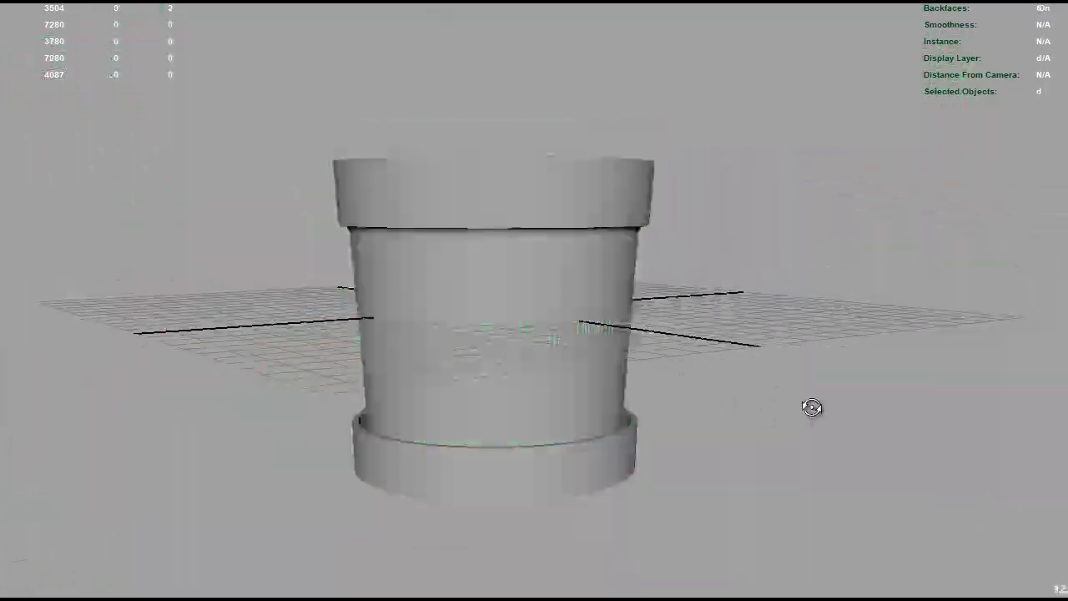
{"action": "left_click_drag", "start_coordinate": [811, 407], "coordinate": [735, 409], "text": "alt"}
{"action": "scroll", "coordinate": [717, 525], "scroll_direction": "up", "scroll_amount": 5}
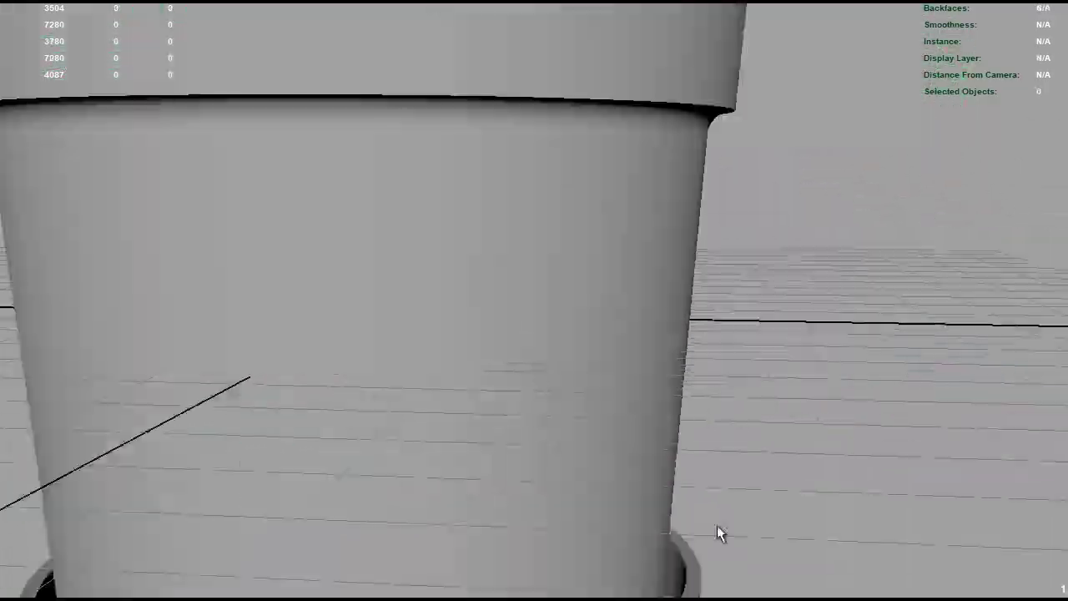
{"action": "left_click", "coordinate": [608, 381]}
{"action": "right_click_drag", "start_coordinate": [594, 248], "coordinate": [597, 335]}
{"action": "mouse_move", "coordinate": [597, 336]}
{"action": "left_mouse_down", "text": "alt"}
{"action": "mouse_move", "coordinate": [506, 222]}
{"action": "mouse_move", "coordinate": [779, 360]}
{"action": "mouse_move", "coordinate": [685, 382]}
{"action": "left_mouse_up", "text": "alt"}
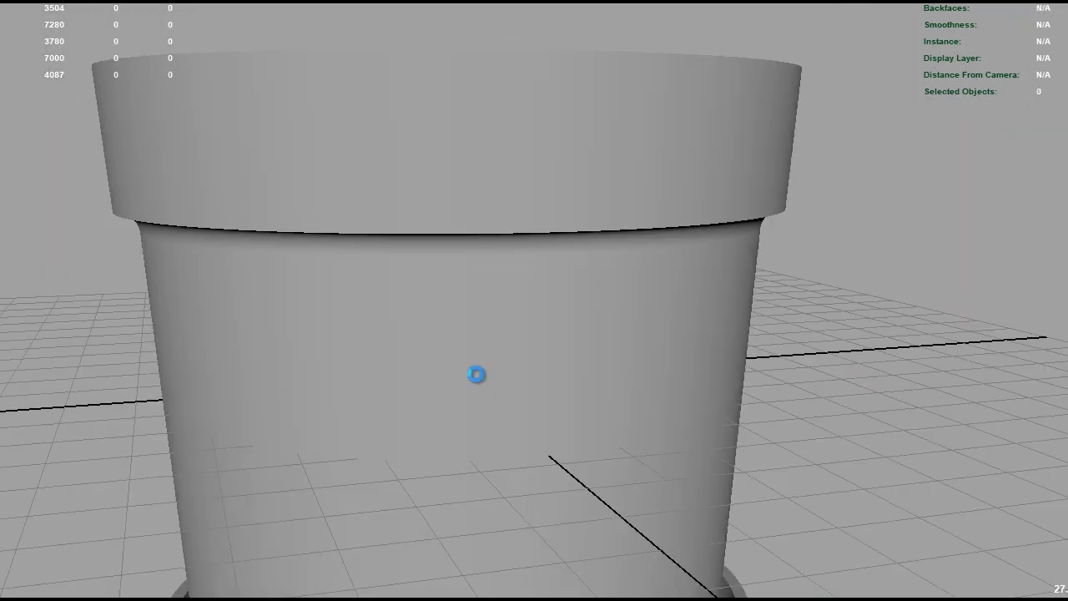
{"action": "scroll", "coordinate": [476, 375], "scroll_direction": "down", "scroll_amount": 5}
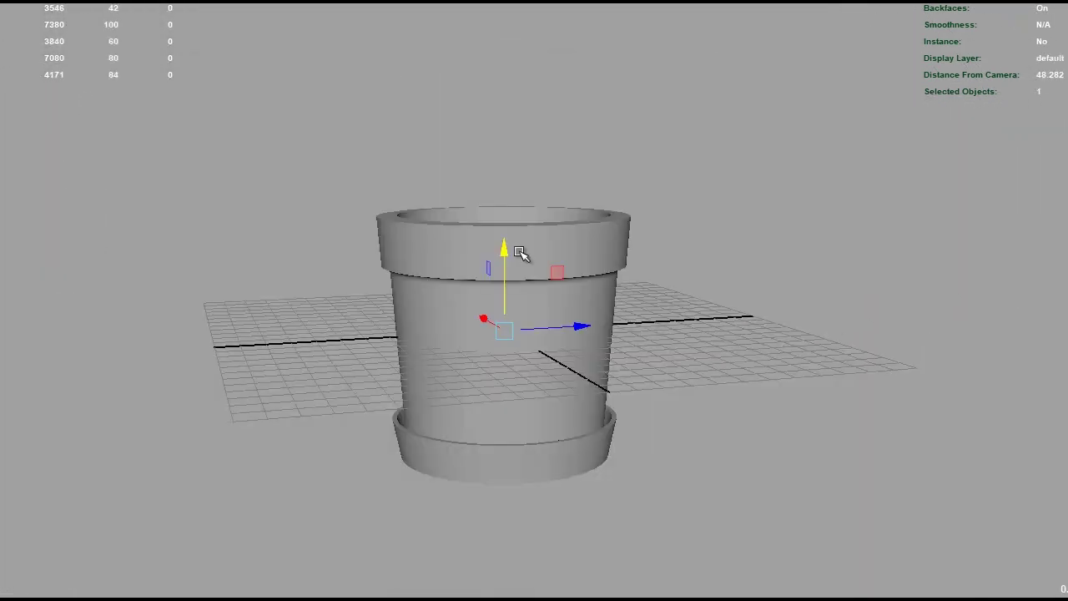
Step: Raise the torus above the pot and stretch it sideways into an oval
{"action": "left_click_drag", "start_coordinate": [520, 252], "coordinate": [431, 185]}
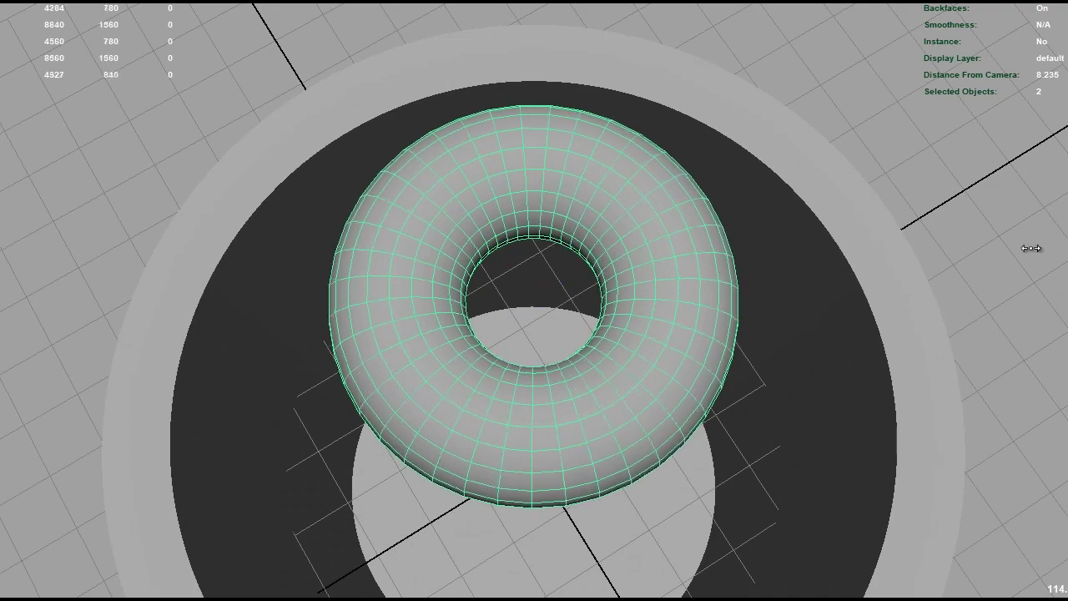
{"action": "right_click_drag", "start_coordinate": [1031, 248], "coordinate": [894, 267], "text": "alt"}
{"action": "left_click_drag", "start_coordinate": [893, 267], "coordinate": [1050, 232], "text": "alt"}
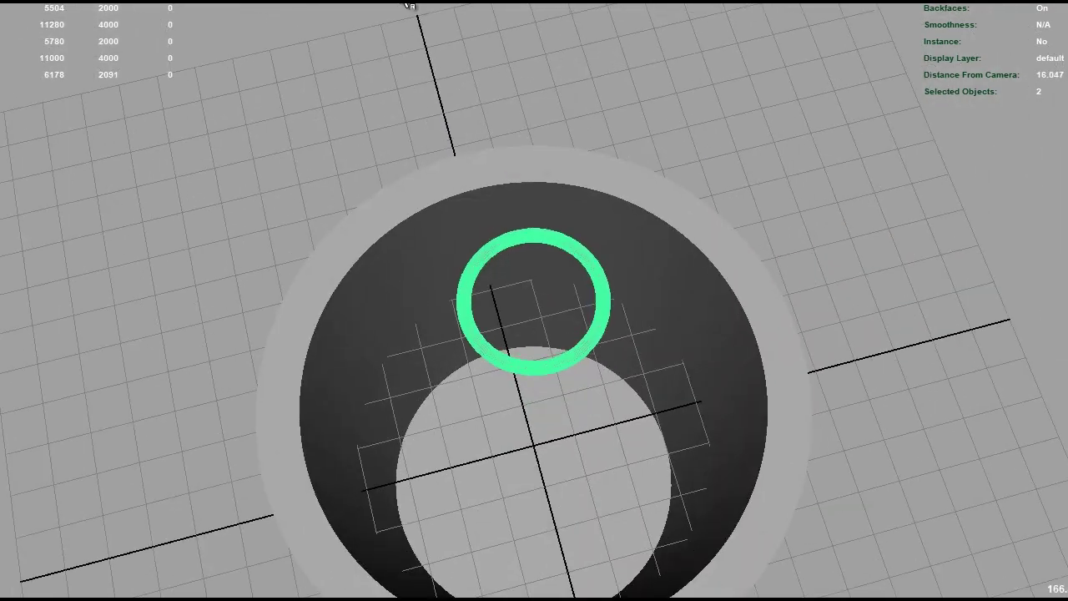
{"action": "left_click_drag", "start_coordinate": [799, 200], "coordinate": [568, 493]}
{"action": "mouse_move", "coordinate": [922, 255]}
{"action": "left_mouse_down"}
{"action": "mouse_move", "coordinate": [1014, 248]}
{"action": "mouse_move", "coordinate": [627, 234]}
{"action": "mouse_move", "coordinate": [863, 298]}
{"action": "mouse_move", "coordinate": [485, 309]}
{"action": "mouse_move", "coordinate": [820, 362]}
{"action": "mouse_move", "coordinate": [317, 353]}
{"action": "mouse_move", "coordinate": [364, 158]}
{"action": "mouse_move", "coordinate": [499, 209]}
{"action": "left_mouse_up"}
Step: Extrude a face ring of the loop with Local Translate Z 0.1 to lengthen its sides
{"action": "left_click_drag", "start_coordinate": [189, 264], "coordinate": [570, 346], "text": "alt"}
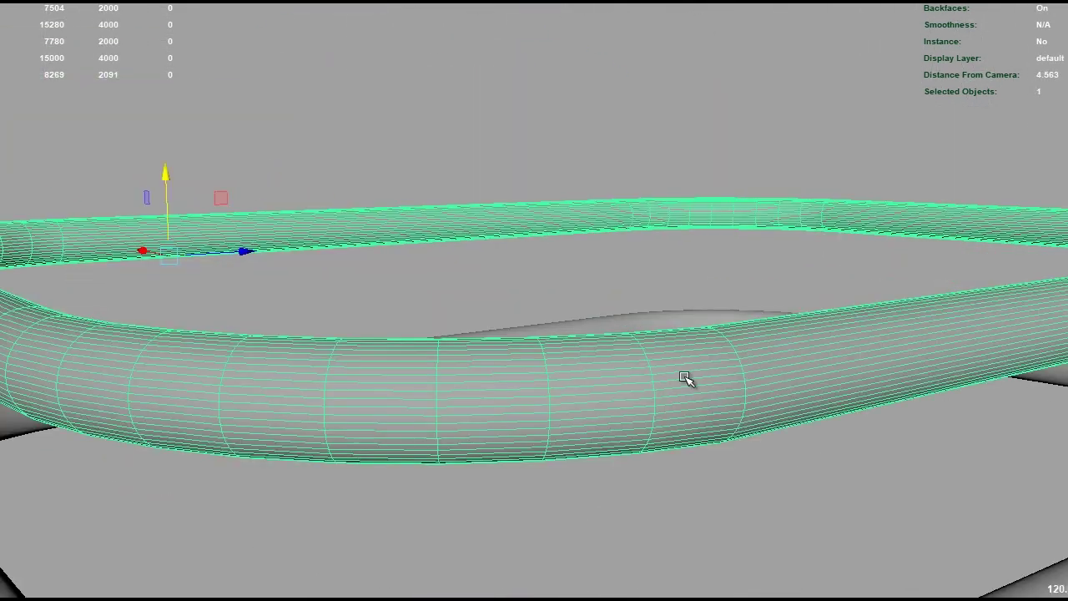
{"action": "double_click", "coordinate": [255, 380]}
{"action": "key", "text": "ctrl+e"}
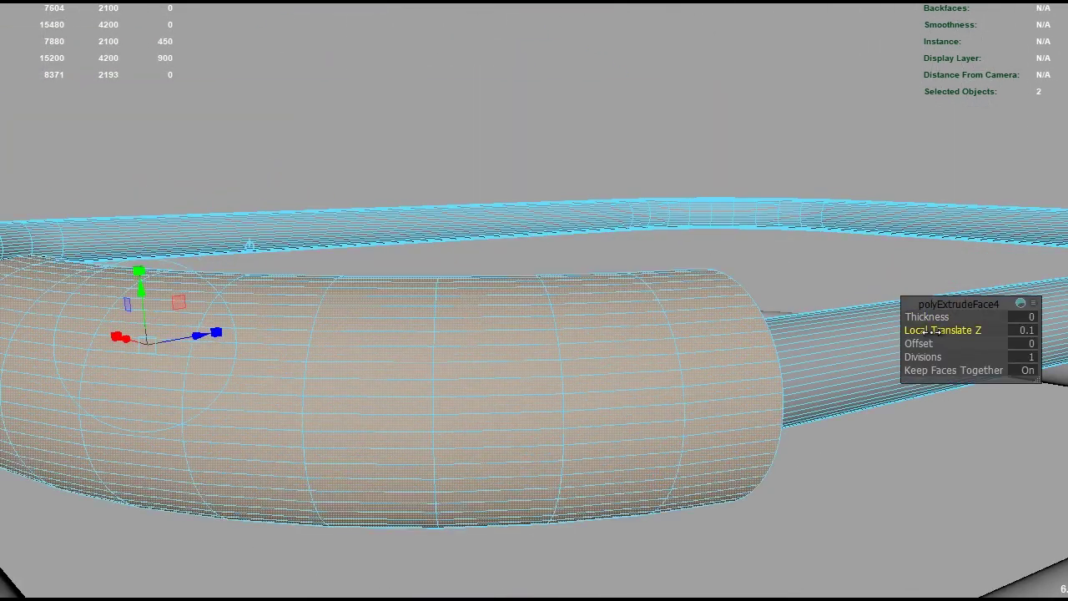
{"action": "left_click", "coordinate": [1024, 330]}
{"action": "scroll", "coordinate": [248, 329], "scroll_direction": "down", "scroll_amount": 10}
{"action": "mouse_move", "coordinate": [172, 310]}
{"action": "left_mouse_down", "text": "alt"}
{"action": "mouse_move", "coordinate": [573, 382]}
{"action": "mouse_move", "coordinate": [625, 174]}
{"action": "mouse_move", "coordinate": [966, 334]}
{"action": "mouse_move", "coordinate": [409, 7]}
{"action": "left_mouse_up", "text": "alt"}
{"action": "left_click", "coordinate": [625, 175]}
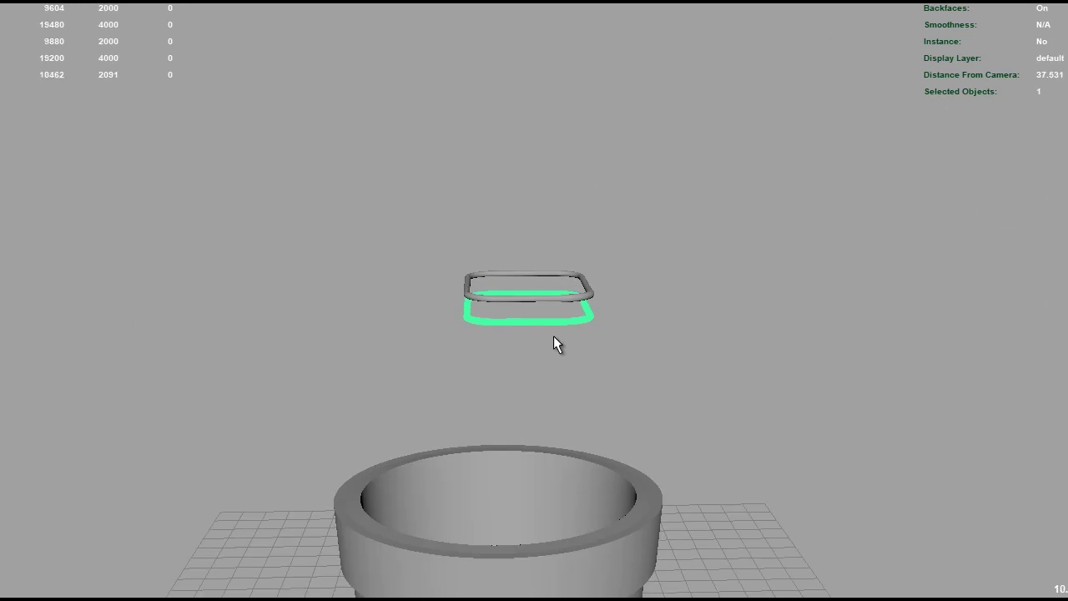
Step: Select the lower pipe loop, move it toward the pot rim, and extrude its faces
{"action": "left_click_drag", "start_coordinate": [562, 348], "coordinate": [371, 453], "text": "alt"}
{"action": "left_click", "coordinate": [371, 453]}
{"action": "key", "text": "w"}
{"action": "mouse_move", "coordinate": [572, 489]}
{"action": "left_mouse_down", "text": "alt"}
{"action": "mouse_move", "coordinate": [515, 245]}
{"action": "mouse_move", "coordinate": [549, 279]}
{"action": "mouse_move", "coordinate": [1054, 194]}
{"action": "mouse_move", "coordinate": [794, 262]}
{"action": "mouse_move", "coordinate": [546, 410]}
{"action": "mouse_move", "coordinate": [555, 378]}
{"action": "left_mouse_up", "text": "alt"}
{"action": "left_click_drag", "start_coordinate": [412, 313], "coordinate": [237, 392], "text": "alt"}
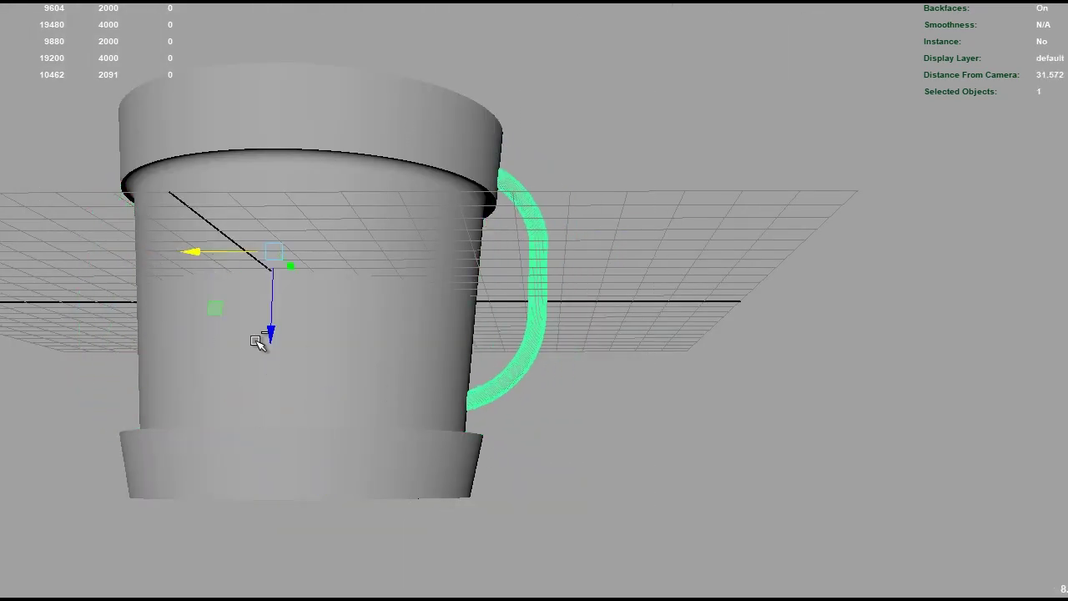
{"action": "mouse_move", "coordinate": [558, 299]}
{"action": "left_mouse_down", "text": "alt"}
{"action": "mouse_move", "coordinate": [563, 358]}
{"action": "mouse_move", "coordinate": [525, 389]}
{"action": "mouse_move", "coordinate": [488, 249]}
{"action": "mouse_move", "coordinate": [607, 181]}
{"action": "mouse_move", "coordinate": [396, 518]}
{"action": "left_mouse_up", "text": "alt"}
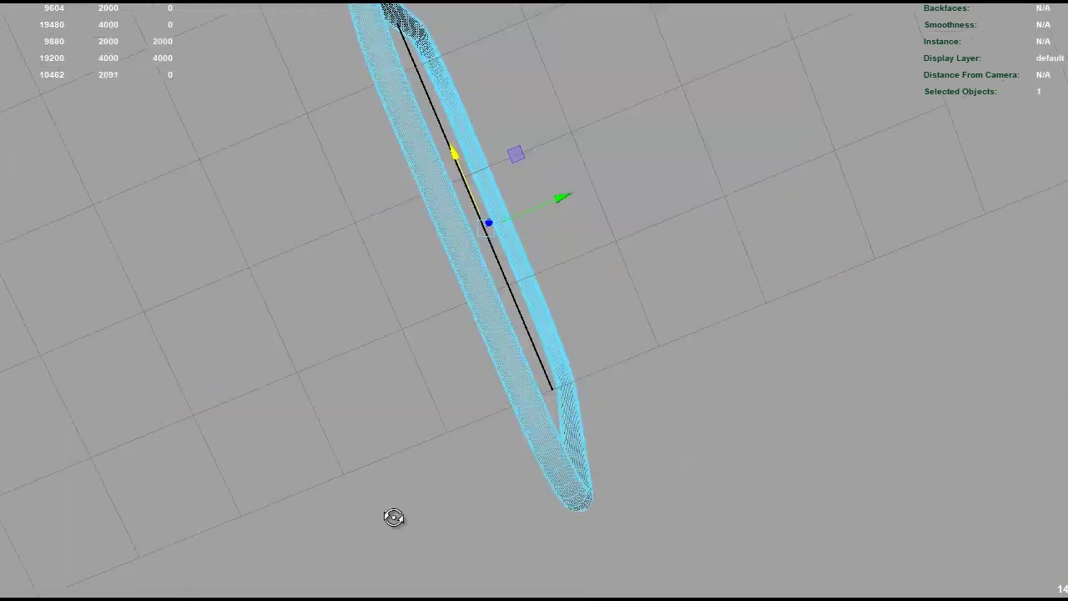
{"action": "key", "text": "ctrl+e"}
{"action": "left_click", "coordinate": [943, 329]}
Step: Rotate the loop upright and move it against the pot's side as a handle
{"action": "mouse_move", "coordinate": [585, 333]}
{"action": "left_mouse_down", "text": "alt"}
{"action": "mouse_move", "coordinate": [508, 300]}
{"action": "mouse_move", "coordinate": [708, 176]}
{"action": "left_mouse_up", "text": "alt"}
{"action": "right_click_drag", "start_coordinate": [708, 177], "coordinate": [687, 147]}
{"action": "mouse_move", "coordinate": [687, 148]}
{"action": "left_mouse_down", "text": "alt"}
{"action": "mouse_move", "coordinate": [61, 275]}
{"action": "mouse_move", "coordinate": [215, 255]}
{"action": "mouse_move", "coordinate": [568, 239]}
{"action": "mouse_move", "coordinate": [389, 269]}
{"action": "left_mouse_up", "text": "alt"}
{"action": "key", "text": "e"}
{"action": "key", "text": "w"}
{"action": "left_click_drag", "start_coordinate": [550, 251], "coordinate": [455, 166], "text": "alt"}
{"action": "left_click_drag", "start_coordinate": [455, 165], "coordinate": [461, 168]}
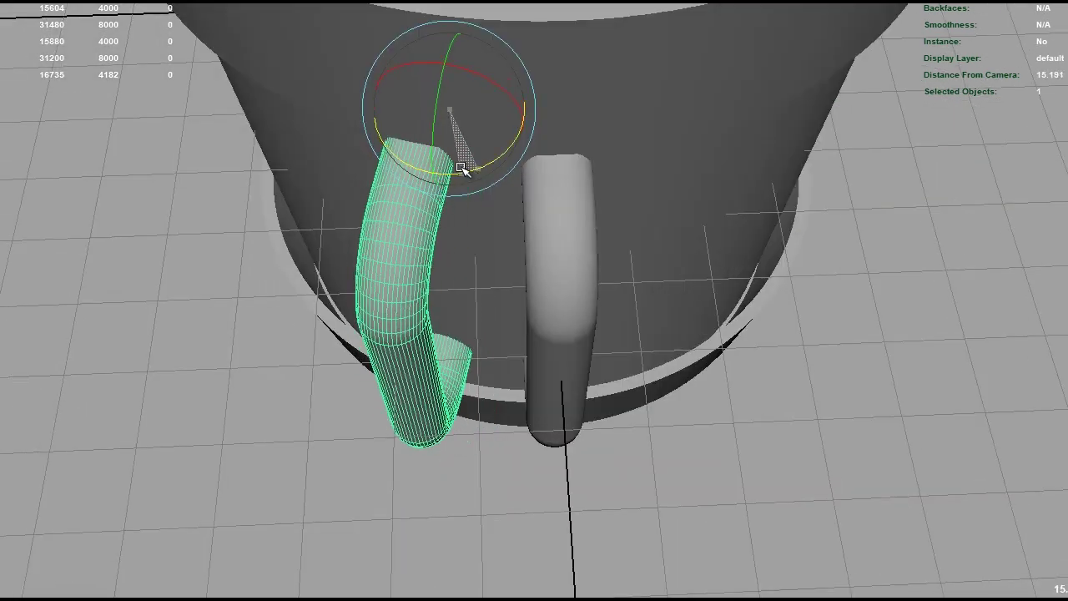
Step: Extrude the handle's end faces with Local Translate Z 0.1 into the pot wall
{"action": "left_click_drag", "start_coordinate": [565, 81], "coordinate": [551, 119], "text": "alt"}
{"action": "mouse_move", "coordinate": [942, 329]}
{"action": "left_mouse_down", "text": "alt"}
{"action": "mouse_move", "coordinate": [603, 181]}
{"action": "mouse_move", "coordinate": [501, 207]}
{"action": "left_mouse_up", "text": "alt"}
{"action": "left_click", "coordinate": [501, 207]}
{"action": "mouse_move", "coordinate": [590, 232]}
{"action": "left_mouse_down", "text": "alt"}
{"action": "mouse_move", "coordinate": [424, 311]}
{"action": "mouse_move", "coordinate": [515, 308]}
{"action": "left_mouse_up", "text": "alt"}
{"action": "left_click", "coordinate": [515, 308]}
{"action": "left_click_drag", "start_coordinate": [960, 331], "coordinate": [927, 331]}
{"action": "left_click_drag", "start_coordinate": [927, 332], "coordinate": [539, 448], "text": "alt"}
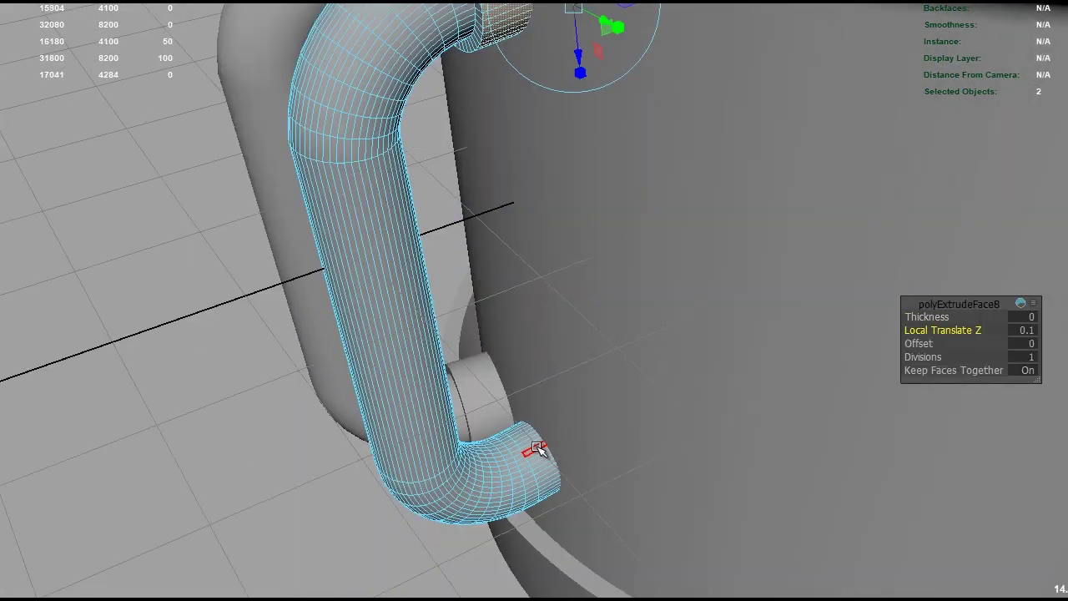
{"action": "left_click", "coordinate": [538, 449]}
{"action": "key", "text": "ctrl+e"}
{"action": "scroll", "coordinate": [742, 270], "scroll_direction": "down", "scroll_amount": 5}
Step: Clear the selection and reselect the finished handle
{"action": "left_click", "coordinate": [761, 461]}
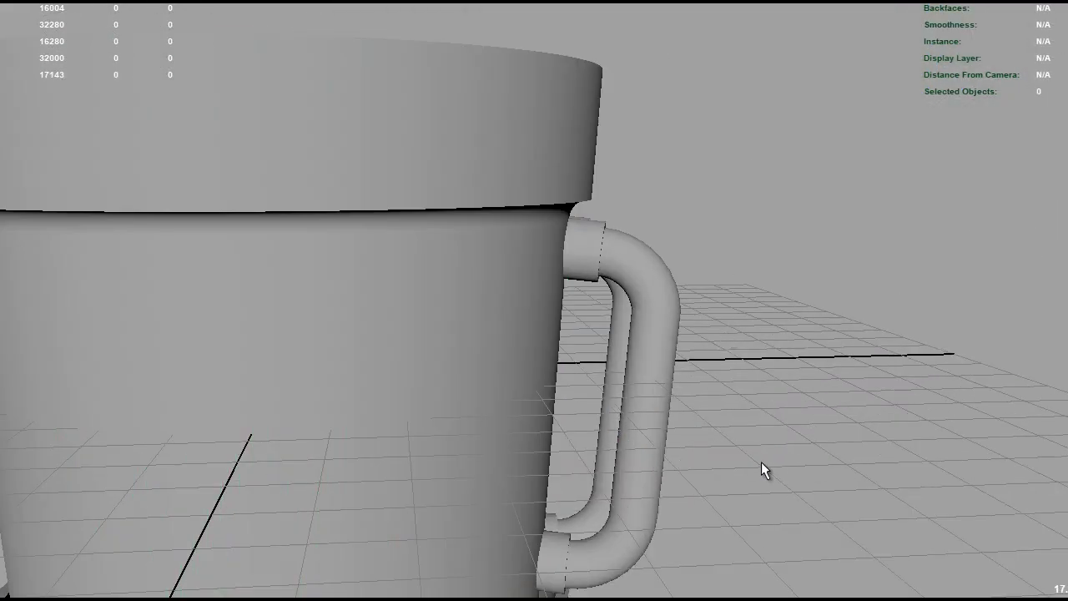
{"action": "scroll", "coordinate": [776, 281], "scroll_direction": "down", "scroll_amount": 5}
{"action": "left_click", "coordinate": [580, 279]}
{"action": "left_click_drag", "start_coordinate": [580, 279], "coordinate": [659, 350], "text": "alt"}
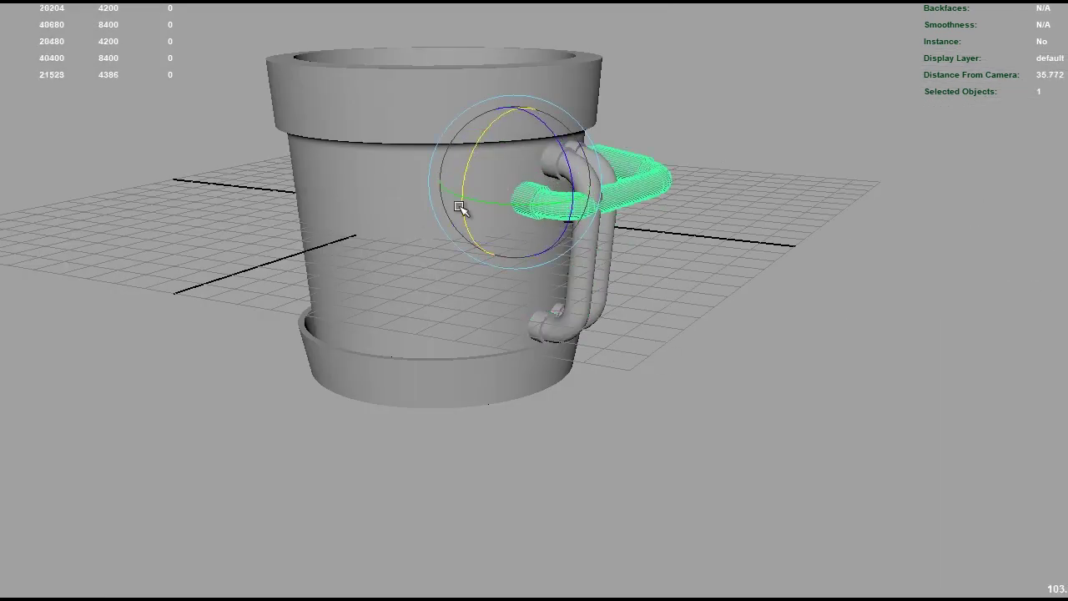
Step: Review the handle and the whole mug from several angles, ending on a front view
{"action": "key", "text": "r"}
{"action": "left_click_drag", "start_coordinate": [459, 207], "coordinate": [627, 270], "text": "alt"}
{"action": "right_click_drag", "start_coordinate": [626, 270], "coordinate": [814, 271], "text": "alt"}
{"action": "mouse_move", "coordinate": [813, 272]}
{"action": "left_mouse_down", "text": "alt"}
{"action": "mouse_move", "coordinate": [370, 284]}
{"action": "mouse_move", "coordinate": [353, 248]}
{"action": "mouse_move", "coordinate": [401, 272]}
{"action": "left_mouse_up", "text": "alt"}
{"action": "scroll", "coordinate": [232, 282], "scroll_direction": "up", "scroll_amount": 5}
{"action": "mouse_move", "coordinate": [232, 282]}
{"action": "left_mouse_down", "text": "alt"}
{"action": "mouse_move", "coordinate": [342, 310]}
{"action": "mouse_move", "coordinate": [498, 327]}
{"action": "left_mouse_up", "text": "alt"}
{"action": "key", "text": "F8"}
{"action": "mouse_move", "coordinate": [582, 370]}
{"action": "left_mouse_down", "text": "alt"}
{"action": "mouse_move", "coordinate": [530, 310]}
{"action": "mouse_move", "coordinate": [568, 334]}
{"action": "left_mouse_up", "text": "alt"}
{"action": "mouse_move", "coordinate": [487, 242]}
{"action": "left_mouse_down", "text": "alt"}
{"action": "mouse_move", "coordinate": [465, 315]}
{"action": "mouse_move", "coordinate": [515, 378]}
{"action": "left_mouse_up", "text": "alt"}
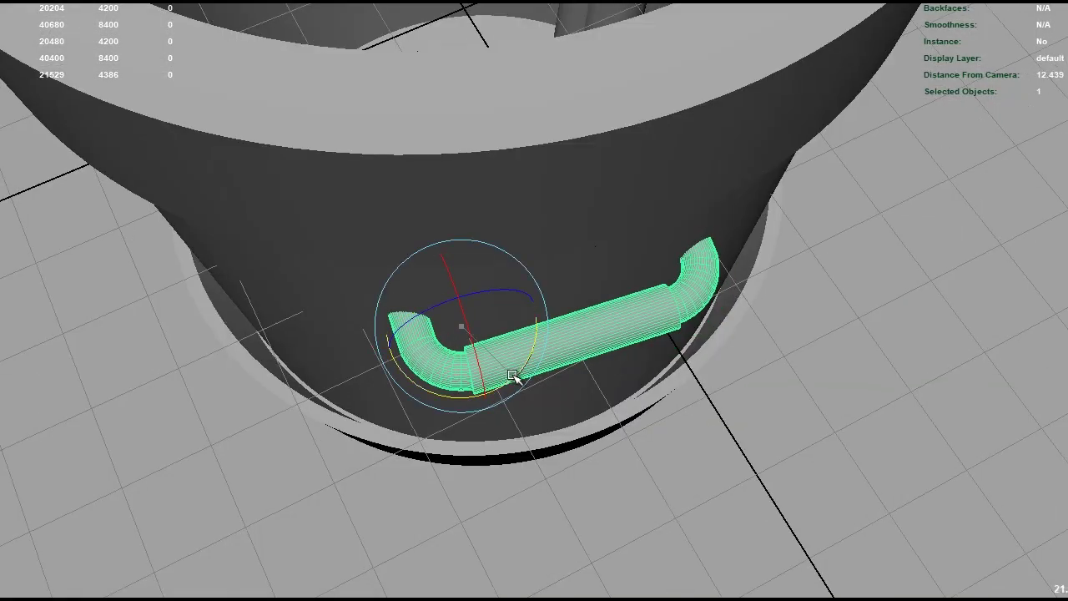
{"action": "mouse_move", "coordinate": [435, 259]}
{"action": "left_mouse_down", "text": "alt"}
{"action": "mouse_move", "coordinate": [467, 208]}
{"action": "mouse_move", "coordinate": [627, 234]}
{"action": "mouse_move", "coordinate": [529, 325]}
{"action": "left_mouse_up", "text": "alt"}
Step: Turn a duplicated pipe piece from horizontal to upright on the pot front
{"action": "key", "text": "e"}
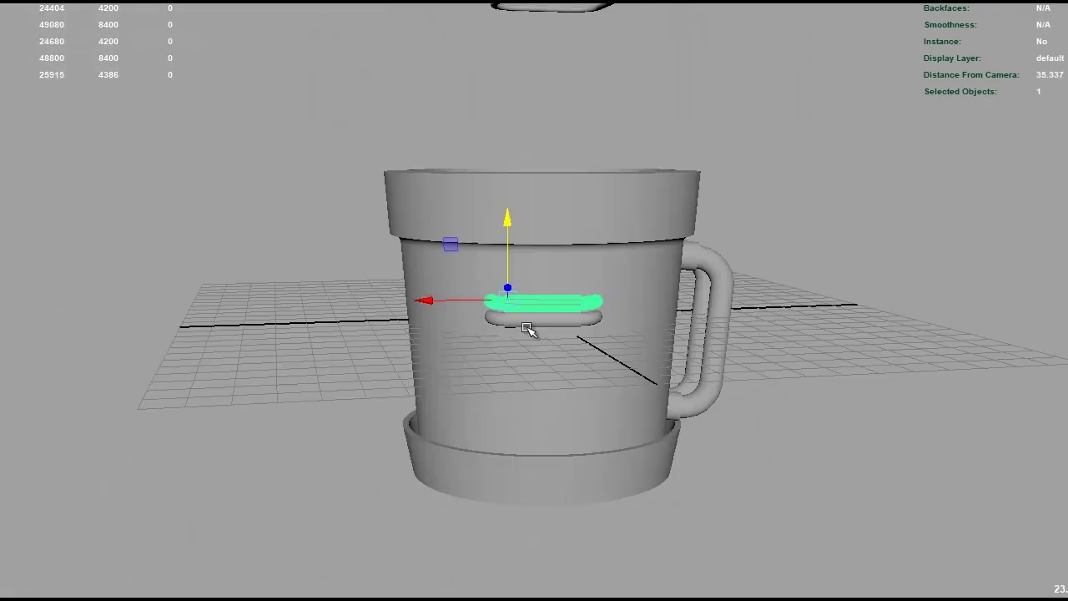
{"action": "left_click_drag", "start_coordinate": [556, 266], "coordinate": [543, 321]}
{"action": "left_click_drag", "start_coordinate": [543, 321], "coordinate": [484, 334], "text": "alt"}
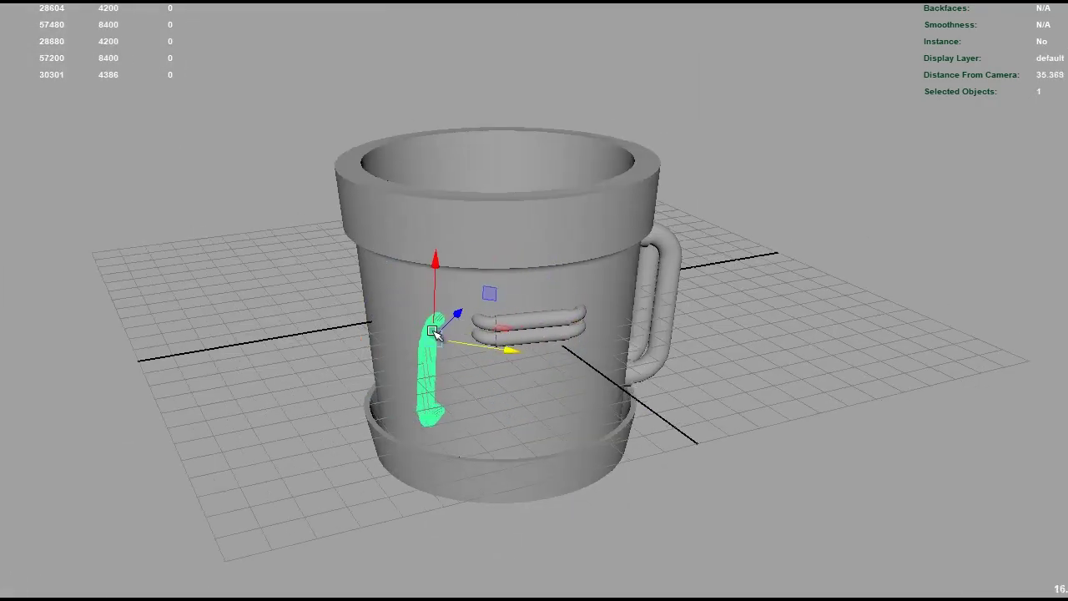
{"action": "key", "text": "f"}
Step: Raise the new cylinder above the mug and frame it
{"action": "mouse_move", "coordinate": [554, 251]}
{"action": "left_mouse_down", "text": "alt"}
{"action": "mouse_move", "coordinate": [541, 192]}
{"action": "mouse_move", "coordinate": [492, 292]}
{"action": "mouse_move", "coordinate": [518, 267]}
{"action": "mouse_move", "coordinate": [405, 167]}
{"action": "left_mouse_up", "text": "alt"}
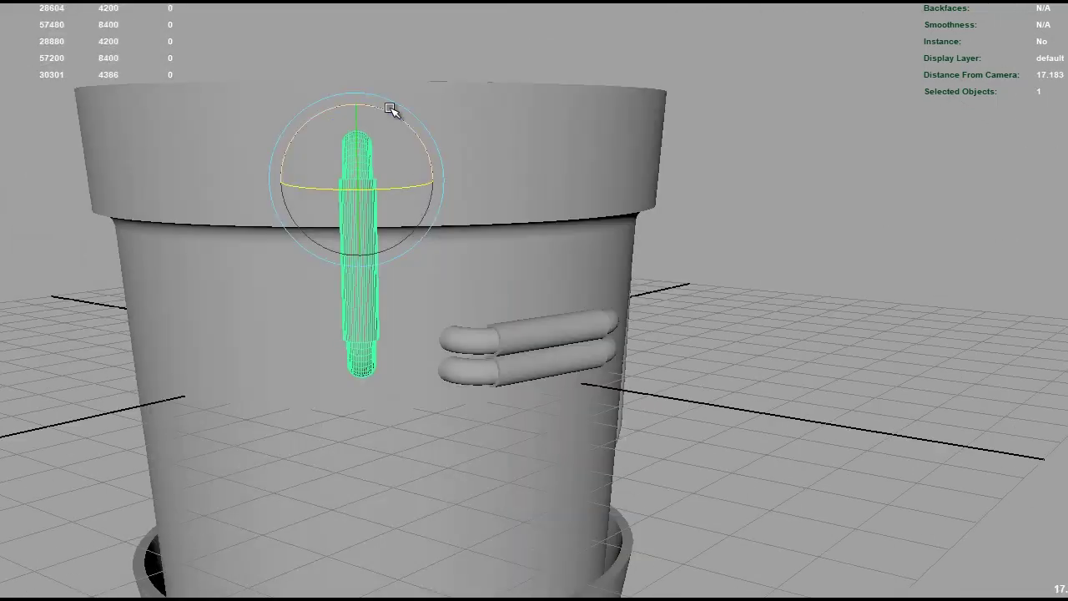
{"action": "right_click_drag", "start_coordinate": [389, 108], "coordinate": [353, 172], "text": "alt"}
{"action": "key", "text": "w"}
{"action": "mouse_move", "coordinate": [558, 251]}
{"action": "left_mouse_down"}
{"action": "mouse_move", "coordinate": [553, 202]}
{"action": "mouse_move", "coordinate": [476, 286]}
{"action": "left_mouse_up"}
{"action": "key", "text": "f"}
{"action": "key", "text": "f"}
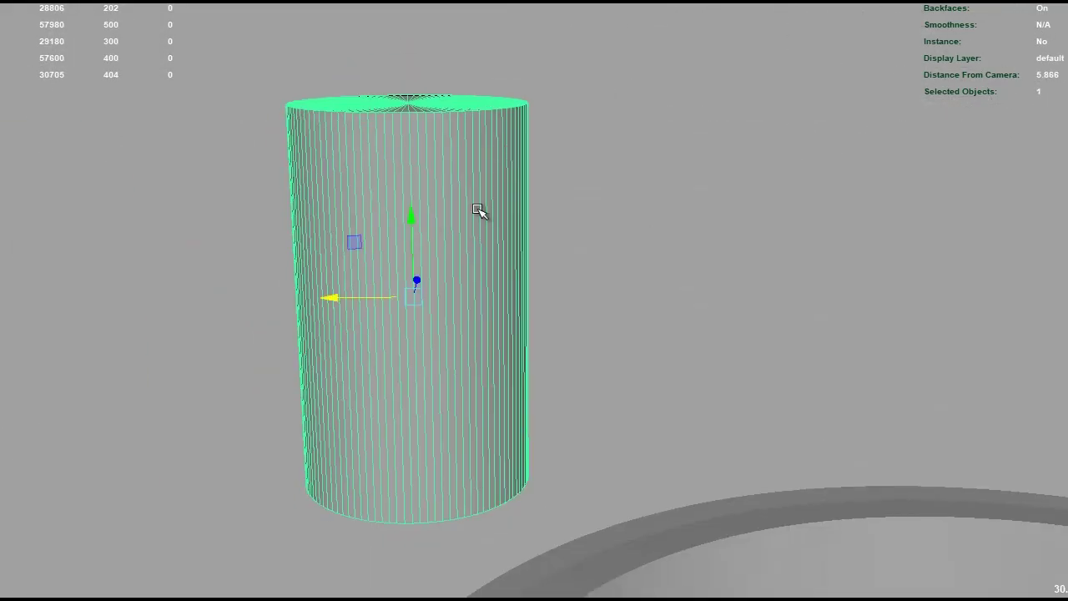
Step: Box-select the cylinder's top faces and extrude them into a wider collar
{"action": "left_click_drag", "start_coordinate": [484, 217], "coordinate": [473, 203], "text": "alt"}
{"action": "key", "text": "F10"}
{"action": "right_click_drag", "start_coordinate": [472, 203], "coordinate": [505, 280], "text": "alt"}
{"action": "left_click_drag", "start_coordinate": [319, 288], "coordinate": [190, 195], "text": "alt"}
{"action": "left_click_drag", "start_coordinate": [190, 195], "coordinate": [661, 330]}
{"action": "left_click_drag", "start_coordinate": [360, 377], "coordinate": [493, 209], "text": "alt"}
{"action": "key", "text": "ctrl+e"}
{"action": "right_click_drag", "start_coordinate": [493, 210], "coordinate": [548, 303], "text": "alt"}
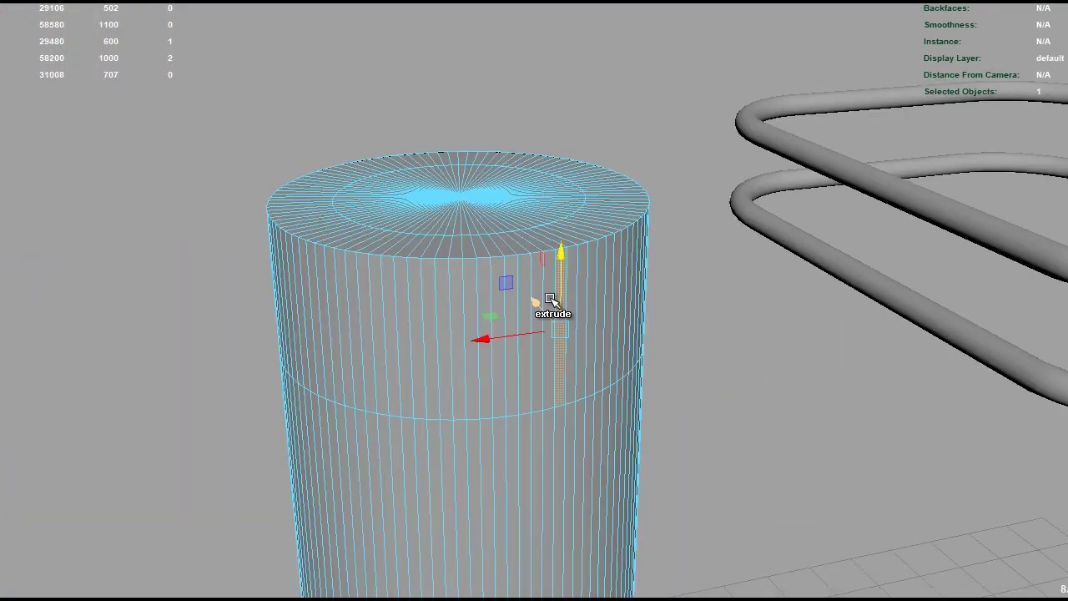
{"action": "left_click", "coordinate": [962, 330]}
{"action": "right_click_drag", "start_coordinate": [962, 329], "coordinate": [443, 276], "text": "alt"}
{"action": "left_click_drag", "start_coordinate": [444, 277], "coordinate": [575, 172], "text": "alt"}
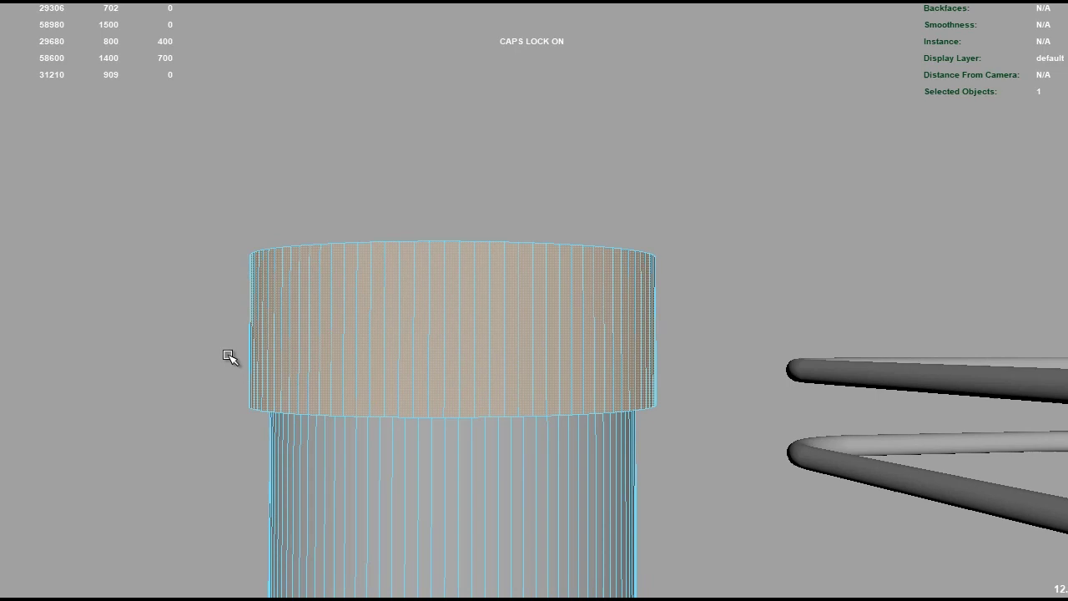
Step: Inspect the stepped collar on the cylinder top from several angles
{"action": "left_click_drag", "start_coordinate": [230, 357], "coordinate": [479, 326], "text": "alt"}
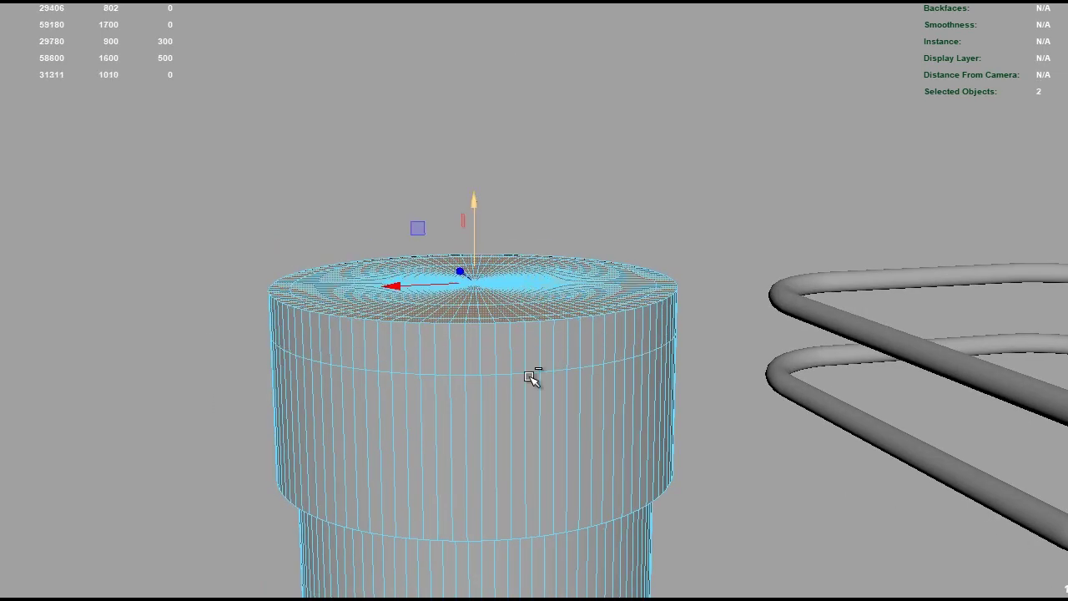
{"action": "right_click_drag", "start_coordinate": [534, 376], "coordinate": [679, 432], "text": "alt"}
{"action": "right_click_drag", "start_coordinate": [777, 513], "coordinate": [470, 112], "text": "alt"}
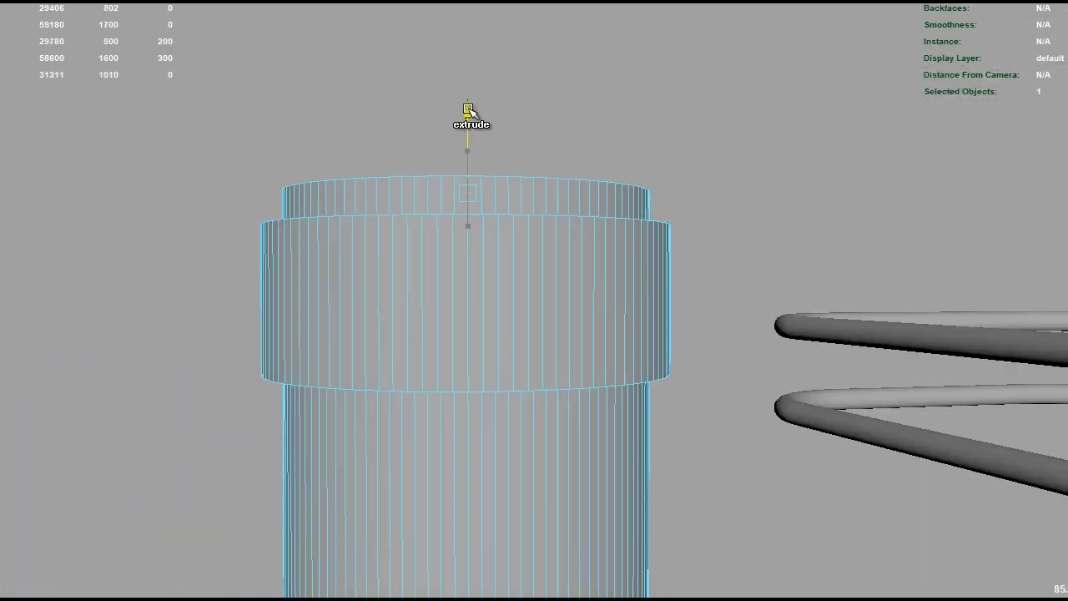
{"action": "left_click_drag", "start_coordinate": [470, 112], "coordinate": [623, 393], "text": "alt"}
{"action": "right_click_drag", "start_coordinate": [622, 393], "coordinate": [576, 359], "text": "alt"}
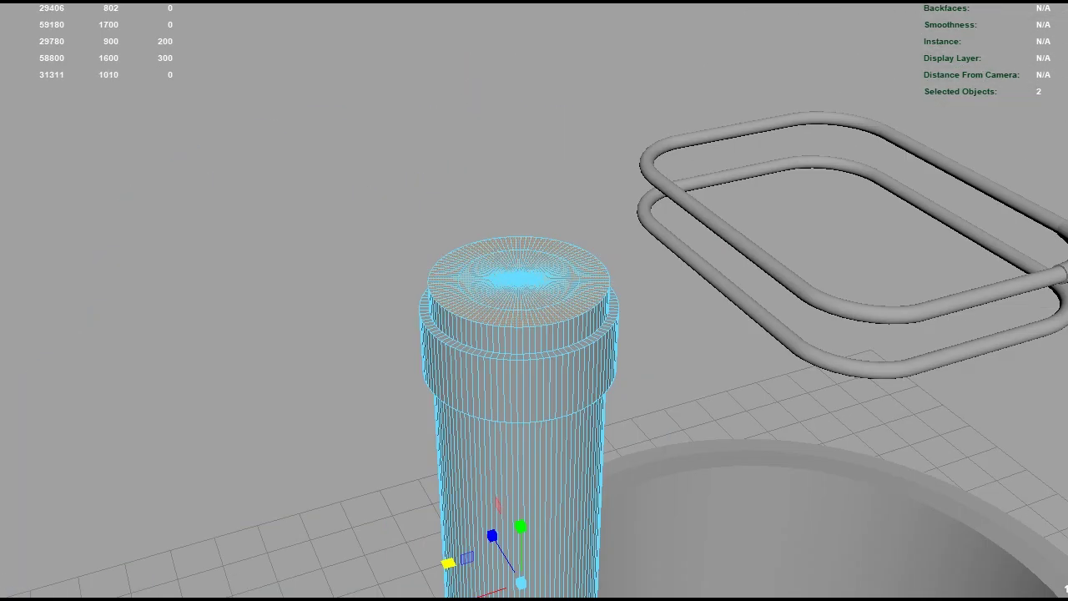
{"action": "right_click_drag", "start_coordinate": [501, 543], "coordinate": [425, 226], "text": "alt"}
{"action": "mouse_move", "coordinate": [425, 226]}
{"action": "left_mouse_down", "text": "alt"}
{"action": "mouse_move", "coordinate": [514, 219]}
{"action": "mouse_move", "coordinate": [467, 48]}
{"action": "left_mouse_up", "text": "alt"}
{"action": "mouse_move", "coordinate": [468, 48]}
{"action": "right_mouse_down", "text": "alt"}
{"action": "mouse_move", "coordinate": [515, 250]}
{"action": "mouse_move", "coordinate": [534, 192]}
{"action": "mouse_move", "coordinate": [585, 250]}
{"action": "right_mouse_up", "text": "alt"}
Step: Select the thin disc cylinder and rotate it to a tilt beside the cylinder
{"action": "left_click", "coordinate": [632, 202]}
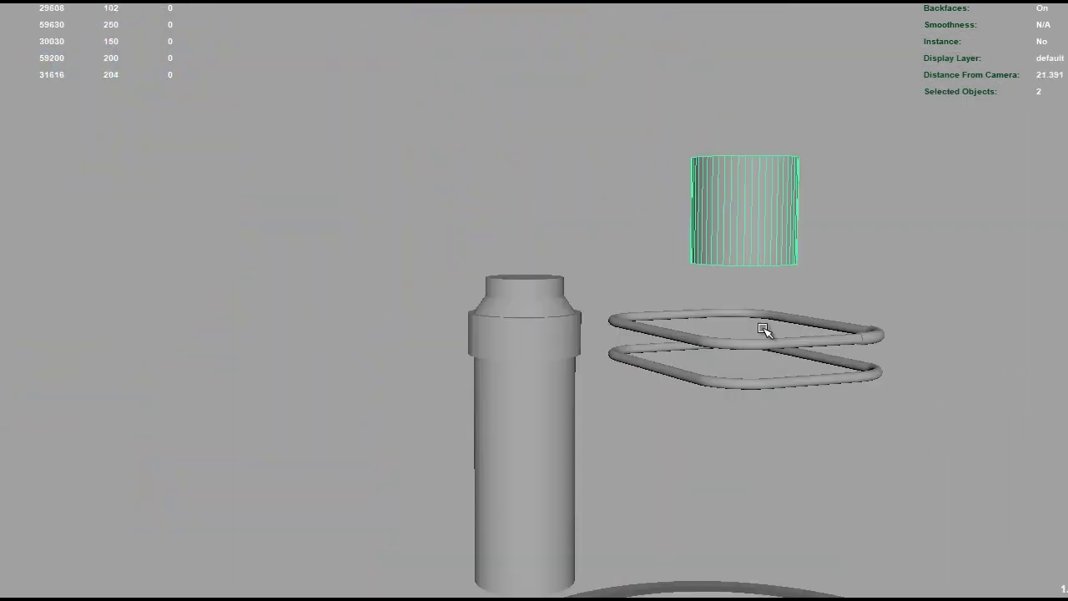
{"action": "right_click_drag", "start_coordinate": [763, 329], "coordinate": [770, 229], "text": "alt"}
{"action": "key", "text": "e"}
{"action": "left_click_drag", "start_coordinate": [770, 228], "coordinate": [723, 219]}
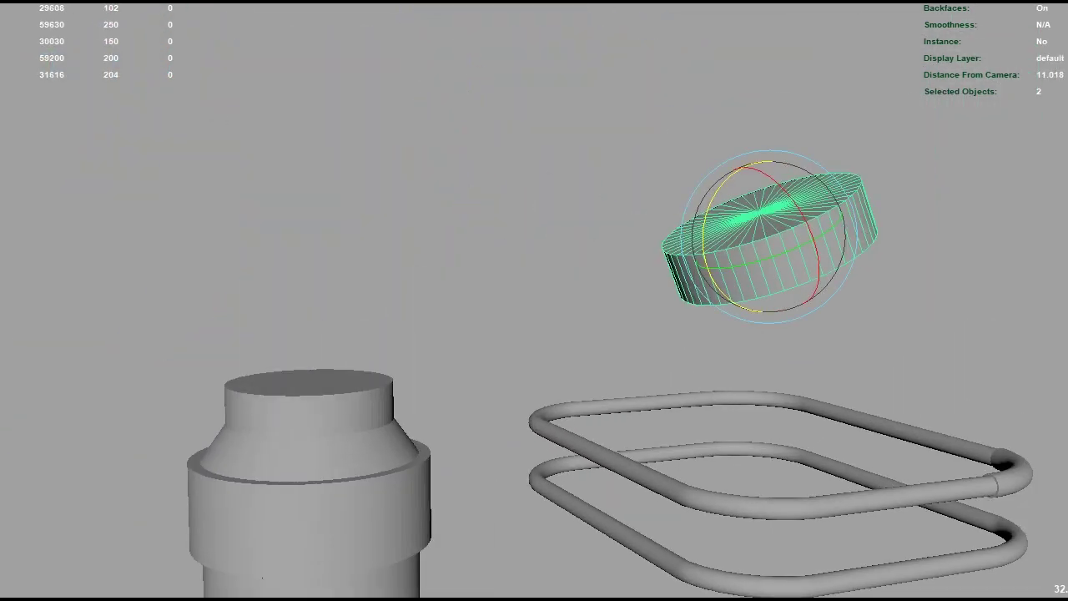
Step: Extrude a single wedge face of the disc
{"action": "key", "text": "w"}
{"action": "right_click_drag", "start_coordinate": [723, 219], "coordinate": [578, 243], "text": "alt"}
{"action": "left_click_drag", "start_coordinate": [578, 243], "coordinate": [625, 222], "text": "alt"}
{"action": "key", "text": "F11"}
{"action": "left_click", "coordinate": [455, 187]}
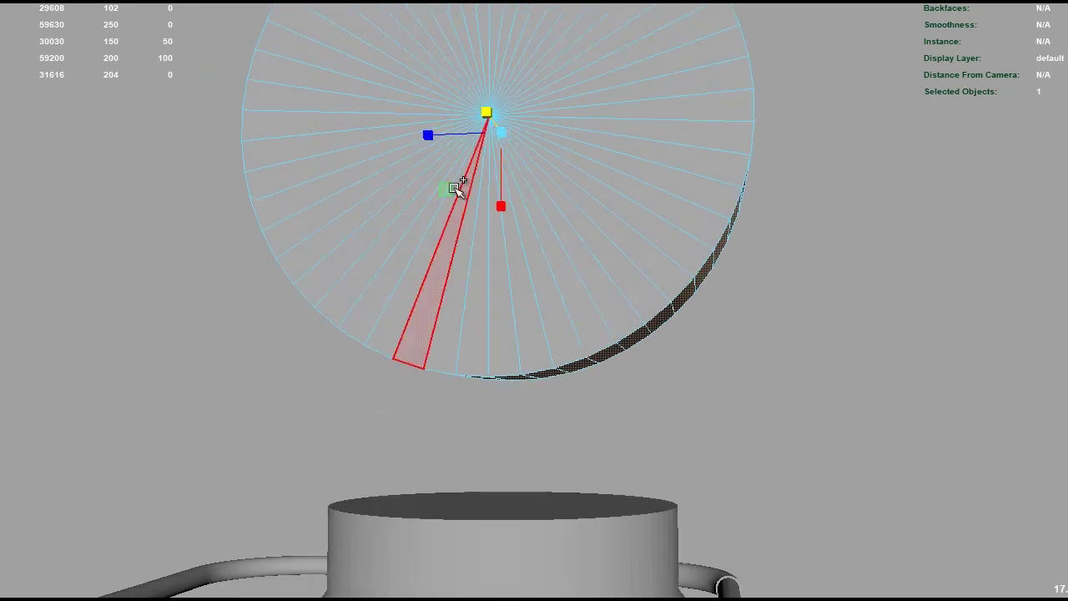
{"action": "key", "text": "ctrl+e"}
Step: Select the needle box inside the gauge ring and frame it
{"action": "mouse_move", "coordinate": [607, 361]}
{"action": "left_mouse_down", "text": "alt"}
{"action": "mouse_move", "coordinate": [131, 244]}
{"action": "mouse_move", "coordinate": [226, 292]}
{"action": "left_mouse_up", "text": "alt"}
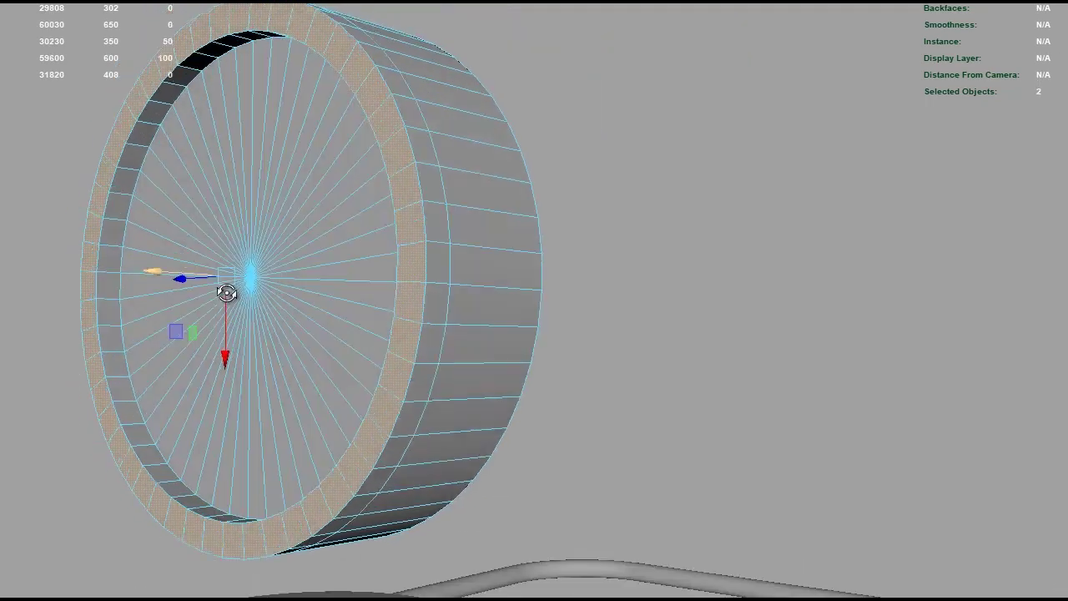
{"action": "right_click_drag", "start_coordinate": [226, 291], "coordinate": [72, 262], "text": "alt"}
{"action": "left_click_drag", "start_coordinate": [72, 262], "coordinate": [250, 262], "text": "alt"}
{"action": "right_click_drag", "start_coordinate": [251, 262], "coordinate": [424, 262], "text": "alt"}
{"action": "mouse_move", "coordinate": [424, 262]}
{"action": "left_mouse_down", "text": "alt"}
{"action": "mouse_move", "coordinate": [596, 136]}
{"action": "mouse_move", "coordinate": [481, 186]}
{"action": "left_mouse_up", "text": "alt"}
{"action": "right_click_drag", "start_coordinate": [481, 186], "coordinate": [1017, 302], "text": "alt"}
{"action": "key", "text": "f"}
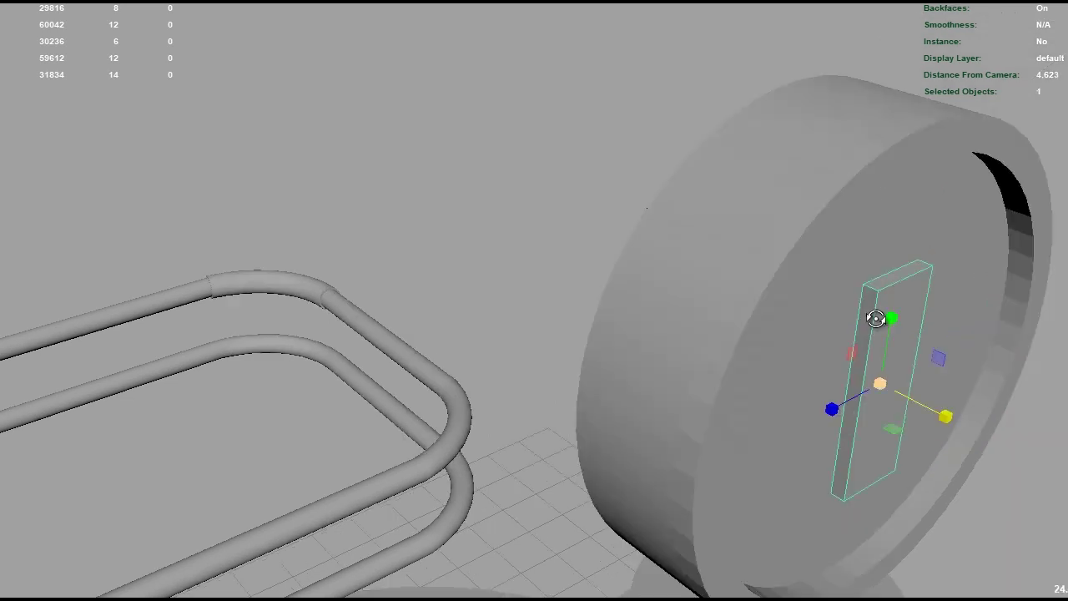
{"action": "left_click_drag", "start_coordinate": [782, 402], "coordinate": [394, 260], "text": "alt"}
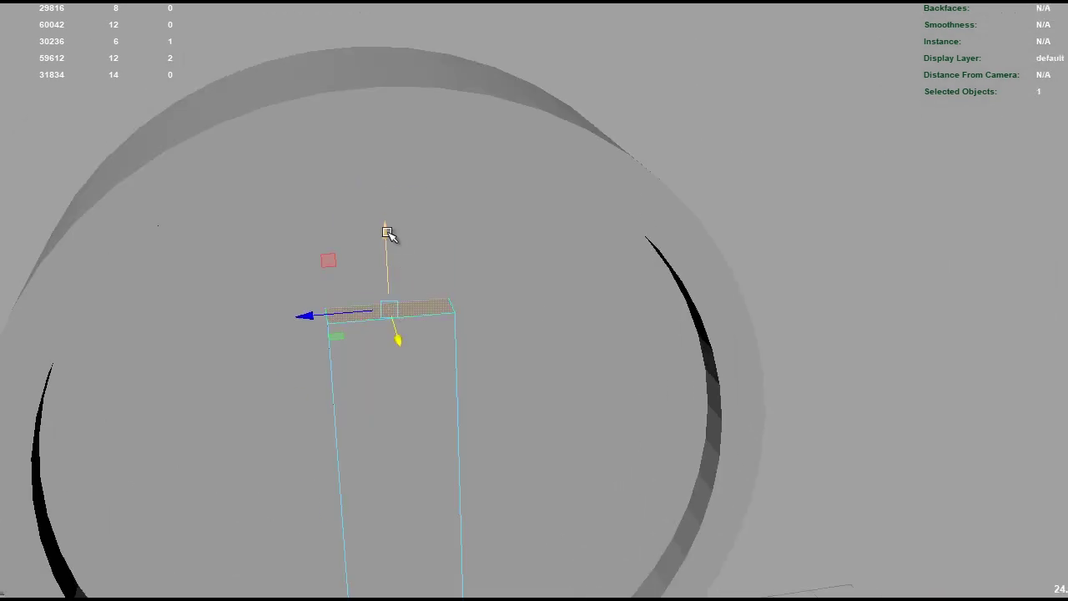
{"action": "mouse_move", "coordinate": [386, 184]}
{"action": "left_mouse_down", "text": "alt"}
{"action": "mouse_move", "coordinate": [391, 58]}
{"action": "mouse_move", "coordinate": [396, 360]}
{"action": "mouse_move", "coordinate": [410, 309]}
{"action": "mouse_move", "coordinate": [698, 394]}
{"action": "mouse_move", "coordinate": [557, 159]}
{"action": "left_mouse_up", "text": "alt"}
Step: Add an edge loop near the needle's top and taper its tip into an arrow
{"action": "key", "text": "F8"}
{"action": "key", "text": "4"}
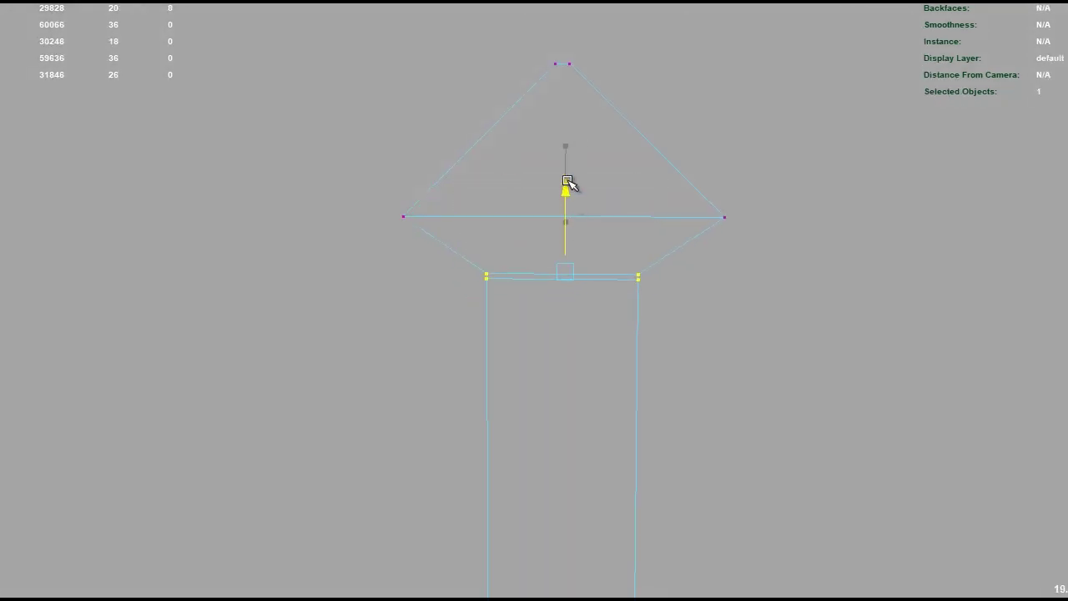
{"action": "left_click_drag", "start_coordinate": [568, 201], "coordinate": [563, 169], "text": "alt"}
{"action": "right_click_drag", "start_coordinate": [562, 169], "coordinate": [515, 205], "text": "shift"}
{"action": "left_click", "coordinate": [599, 124]}
{"action": "mouse_move", "coordinate": [472, 177]}
{"action": "left_mouse_down", "text": "alt"}
{"action": "mouse_move", "coordinate": [470, 153]}
{"action": "mouse_move", "coordinate": [390, 102]}
{"action": "mouse_move", "coordinate": [370, 222]}
{"action": "left_mouse_up", "text": "alt"}
{"action": "right_click_drag", "start_coordinate": [369, 222], "coordinate": [443, 148]}
{"action": "right_click_drag", "start_coordinate": [368, 215], "coordinate": [520, 179], "text": "ctrl"}
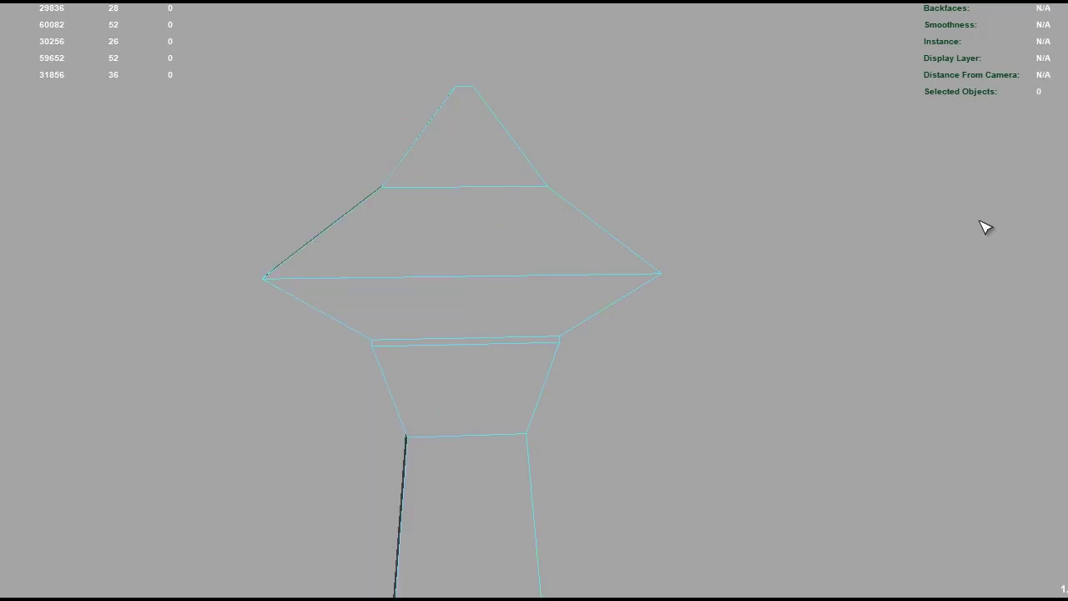
{"action": "scroll", "coordinate": [463, 262], "scroll_direction": "down", "scroll_amount": 5}
{"action": "left_click_drag", "start_coordinate": [551, 214], "coordinate": [565, 151], "text": "alt"}
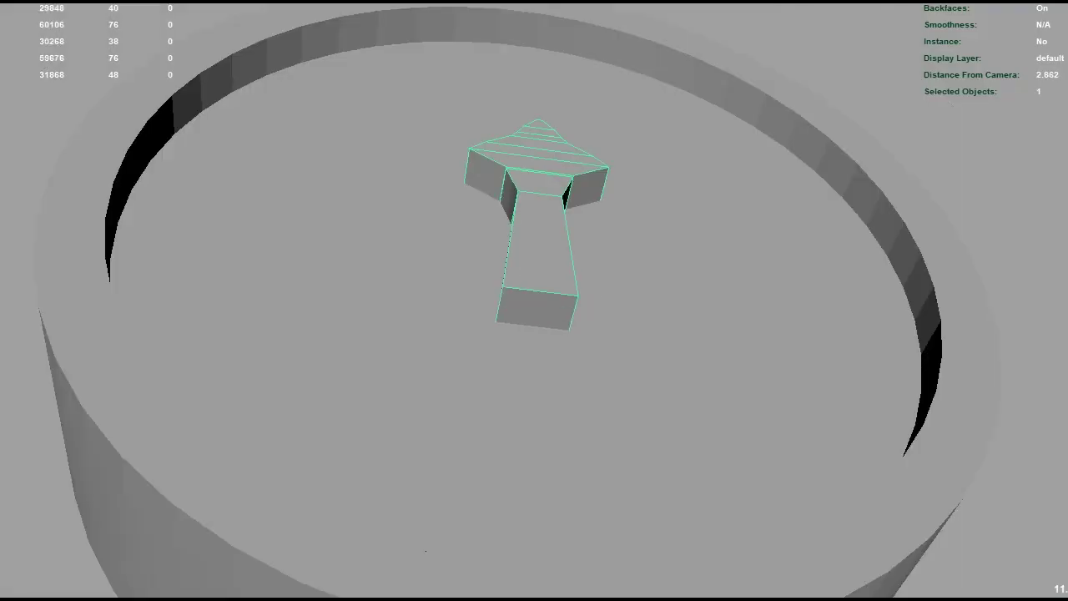
Step: Group the gauge needle with its hub cylinder and rotate the group counter-clockwise
{"action": "left_click_drag", "start_coordinate": [402, 239], "coordinate": [646, 353], "text": "alt"}
{"action": "scroll", "coordinate": [646, 353], "scroll_direction": "down", "scroll_amount": 5}
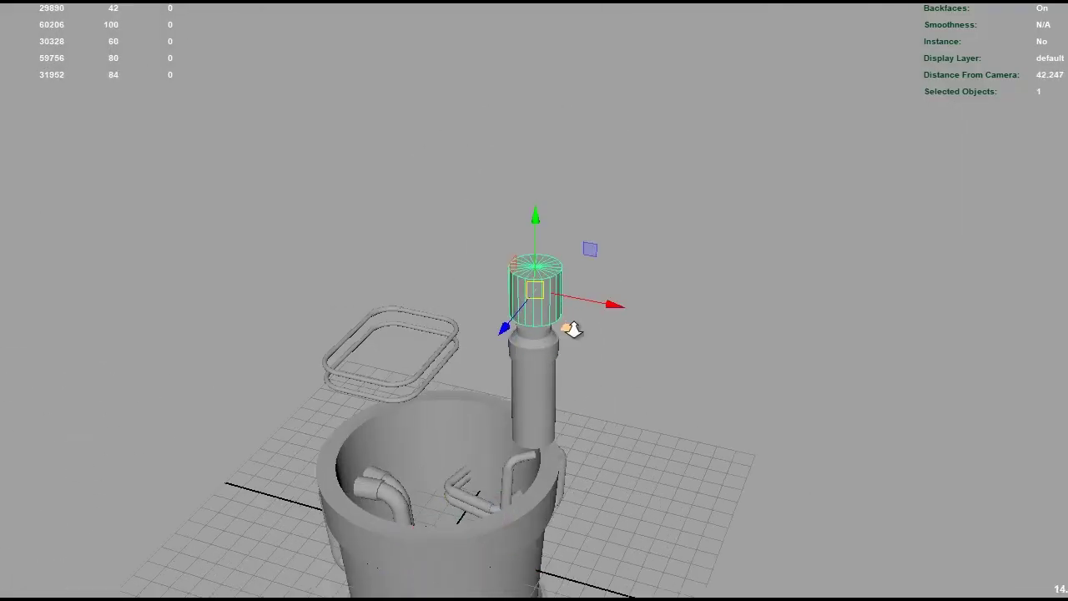
{"action": "scroll", "coordinate": [575, 253], "scroll_direction": "up", "scroll_amount": 8}
{"action": "mouse_move", "coordinate": [575, 253]}
{"action": "left_mouse_down", "text": "alt"}
{"action": "mouse_move", "coordinate": [676, 266]}
{"action": "mouse_move", "coordinate": [592, 255]}
{"action": "left_mouse_up", "text": "alt"}
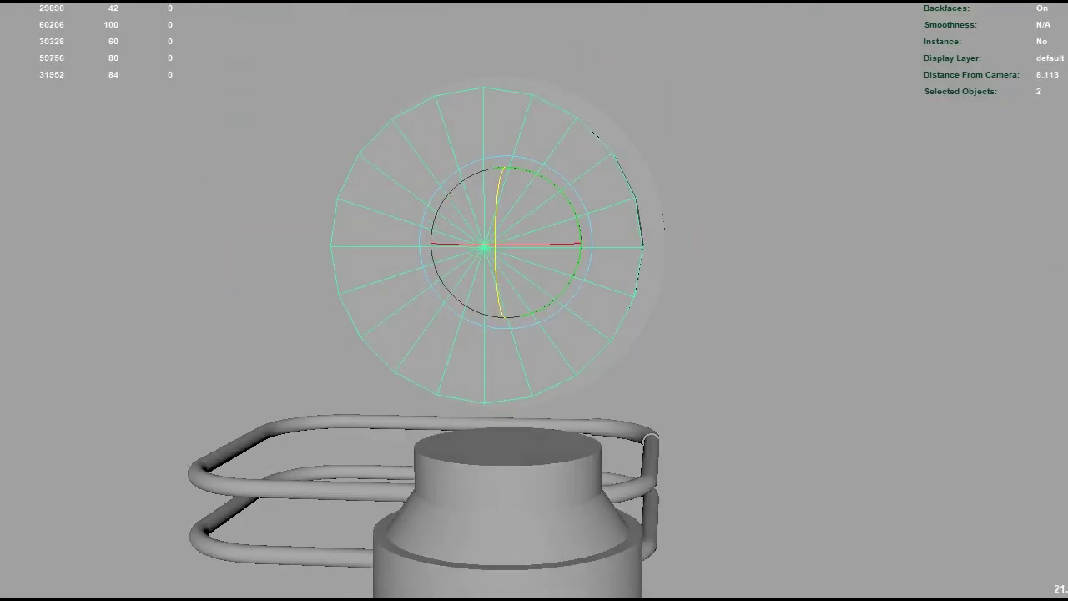
{"action": "left_click", "coordinate": [591, 255], "text": "shift"}
{"action": "scroll", "coordinate": [762, 349], "scroll_direction": "up", "scroll_amount": 5}
{"action": "left_click_drag", "start_coordinate": [762, 349], "coordinate": [351, 261], "text": "alt"}
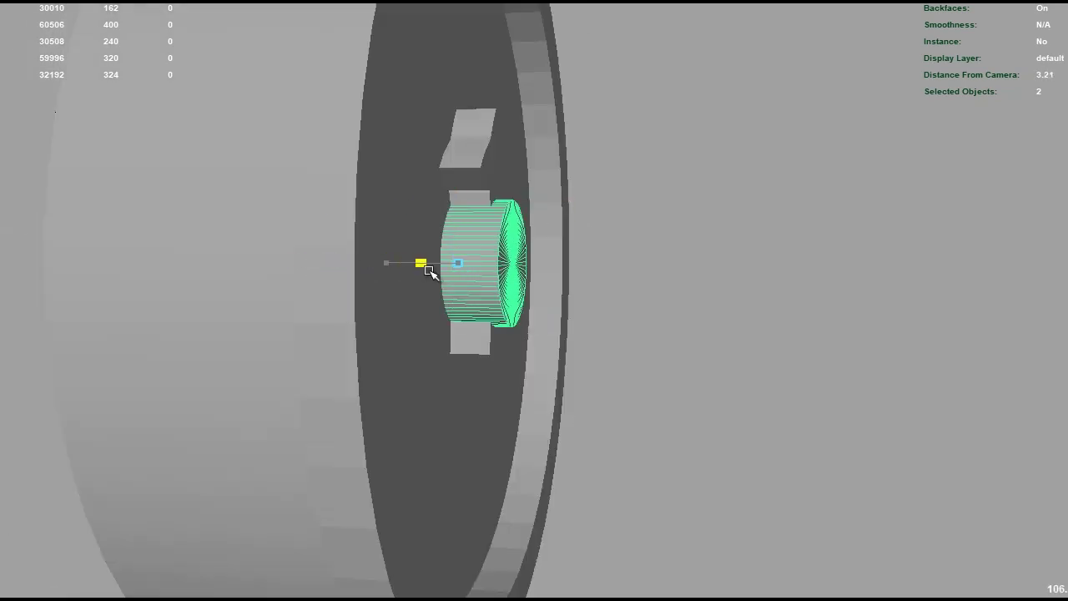
{"action": "left_click_drag", "start_coordinate": [521, 145], "coordinate": [420, 381], "text": "alt"}
{"action": "scroll", "coordinate": [458, 213], "scroll_direction": "up", "scroll_amount": 3}
{"action": "key", "text": "e"}
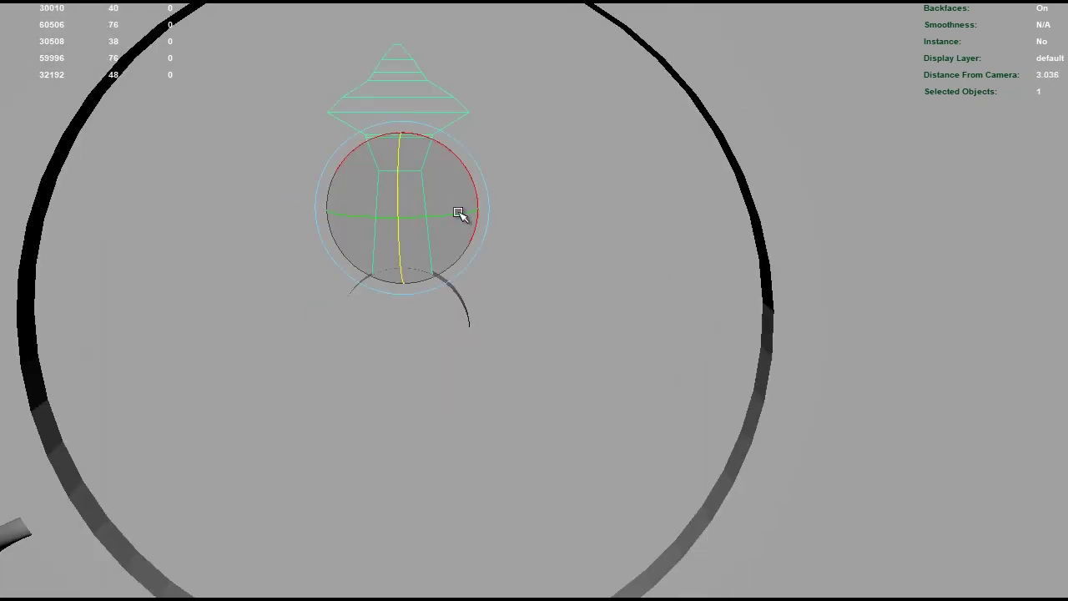
{"action": "key", "text": "ctrl+g"}
{"action": "key", "text": "e"}
{"action": "left_click_drag", "start_coordinate": [464, 282], "coordinate": [439, 258]}
{"action": "scroll", "coordinate": [439, 259], "scroll_direction": "up", "scroll_amount": 5}
{"action": "right_click_drag", "start_coordinate": [353, 144], "coordinate": [353, 193]}
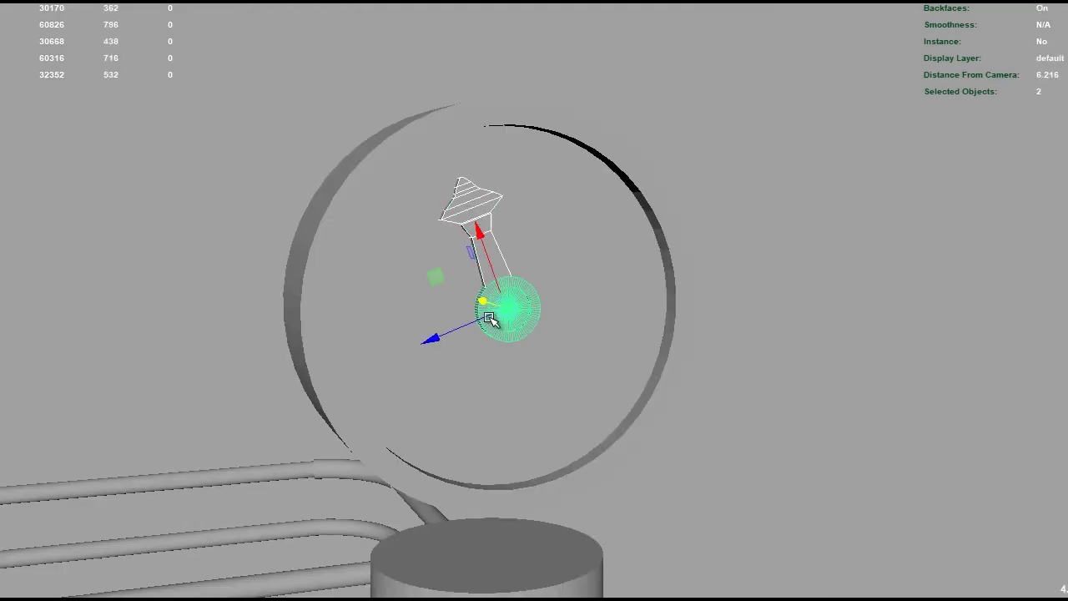
Step: Select the cylinder column together with the gauge pieces and frame them in view
{"action": "scroll", "coordinate": [451, 265], "scroll_direction": "up", "scroll_amount": 3}
{"action": "left_click_drag", "start_coordinate": [379, 220], "coordinate": [333, 155], "text": "alt"}
{"action": "scroll", "coordinate": [487, 284], "scroll_direction": "down", "scroll_amount": 5}
{"action": "left_click", "coordinate": [585, 350]}
{"action": "mouse_move", "coordinate": [584, 351]}
{"action": "left_mouse_down", "text": "alt"}
{"action": "mouse_move", "coordinate": [712, 368]}
{"action": "mouse_move", "coordinate": [460, 219]}
{"action": "left_mouse_up", "text": "alt"}
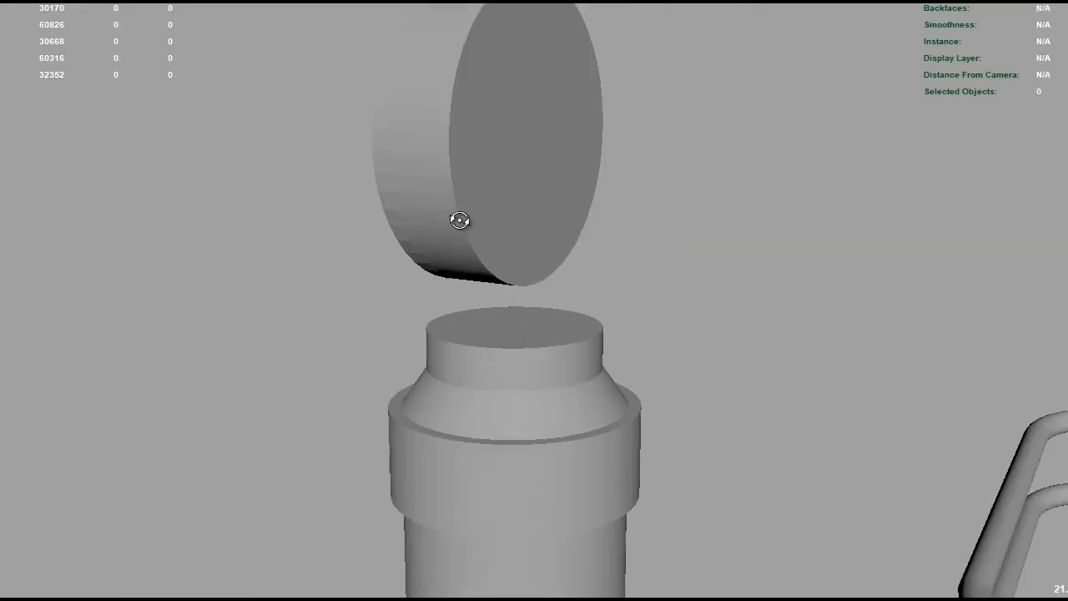
{"action": "left_click", "coordinate": [508, 353]}
{"action": "scroll", "coordinate": [508, 353], "scroll_direction": "up", "scroll_amount": 3}
{"action": "scroll", "coordinate": [493, 450], "scroll_direction": "down", "scroll_amount": 5}
{"action": "left_click_drag", "start_coordinate": [420, 333], "coordinate": [723, 573]}
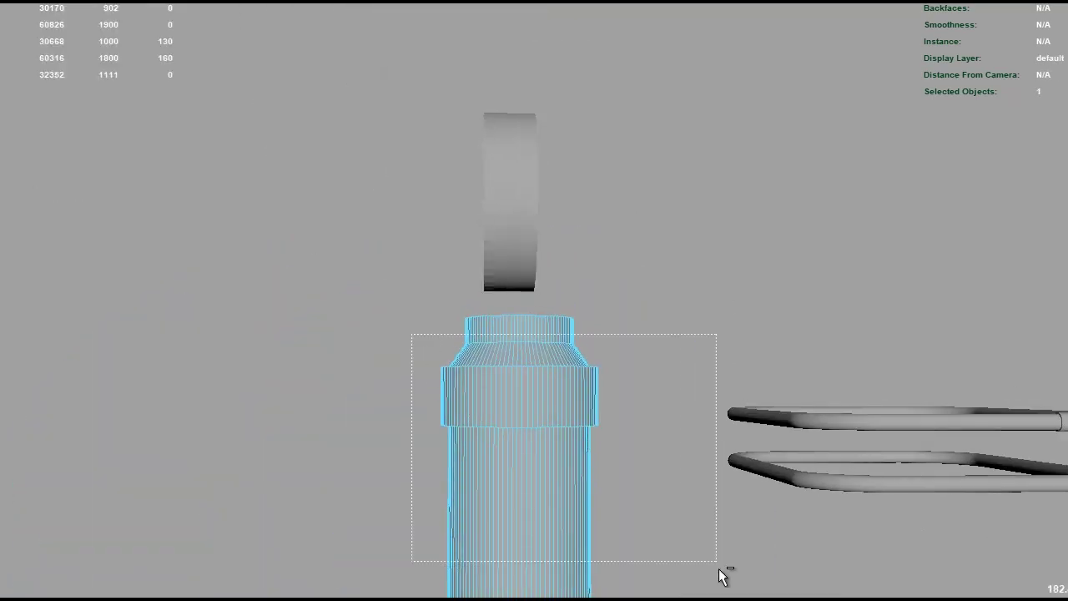
{"action": "key", "text": "f"}
{"action": "key", "text": "w"}
Step: Select the gauge ring along with its small inner disc
{"action": "scroll", "coordinate": [496, 242], "scroll_direction": "up", "scroll_amount": 2}
{"action": "left_click_drag", "start_coordinate": [496, 242], "coordinate": [334, 195], "text": "alt"}
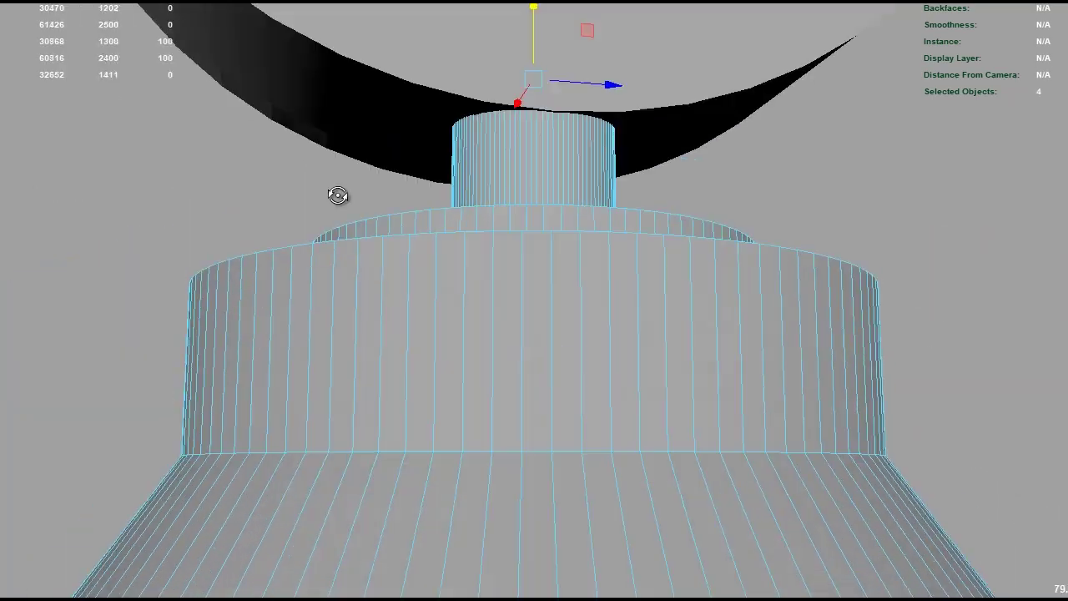
{"action": "scroll", "coordinate": [212, 312], "scroll_direction": "down", "scroll_amount": 5}
{"action": "scroll", "coordinate": [504, 245], "scroll_direction": "up", "scroll_amount": 5}
{"action": "left_click", "coordinate": [423, 224]}
{"action": "mouse_move", "coordinate": [503, 244]}
{"action": "left_mouse_down", "text": "alt"}
{"action": "mouse_move", "coordinate": [423, 224]}
{"action": "mouse_move", "coordinate": [518, 267]}
{"action": "left_mouse_up", "text": "alt"}
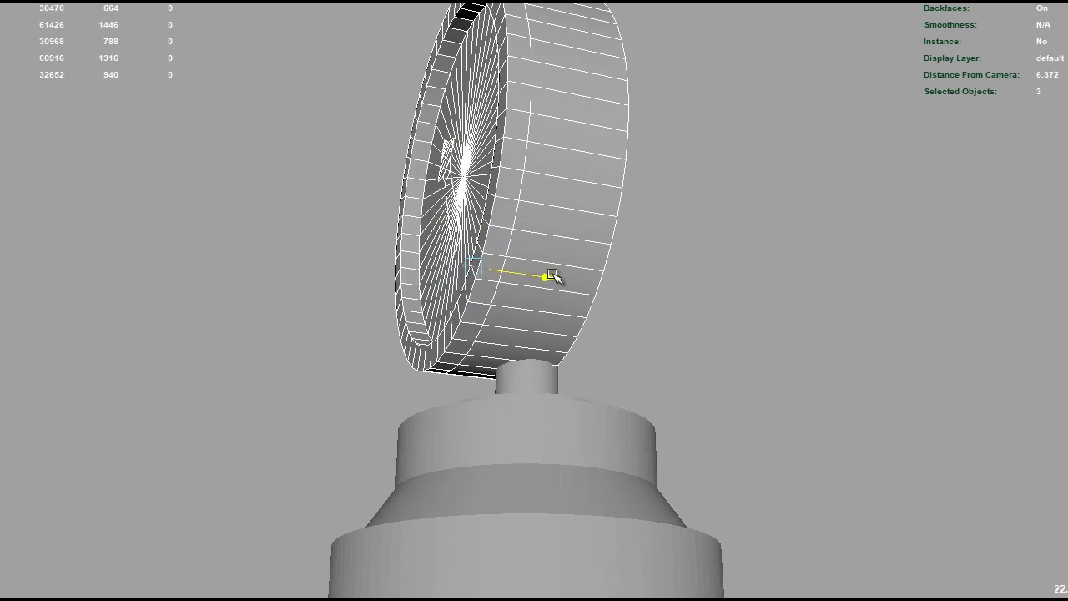
{"action": "left_click", "coordinate": [461, 263], "text": "shift"}
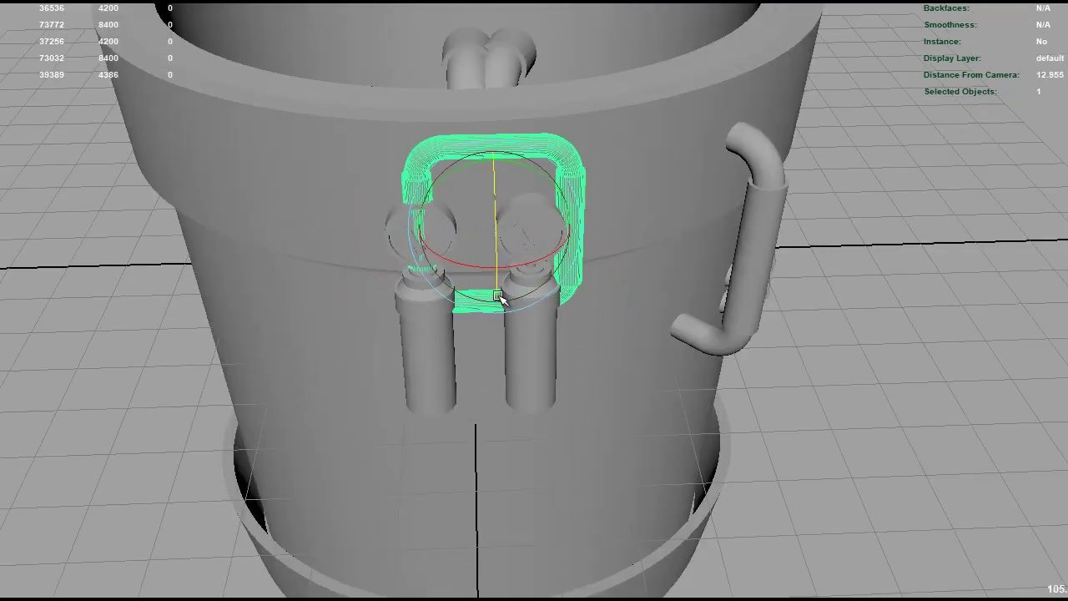
{"action": "left_click_drag", "start_coordinate": [501, 300], "coordinate": [621, 234], "text": "alt"}
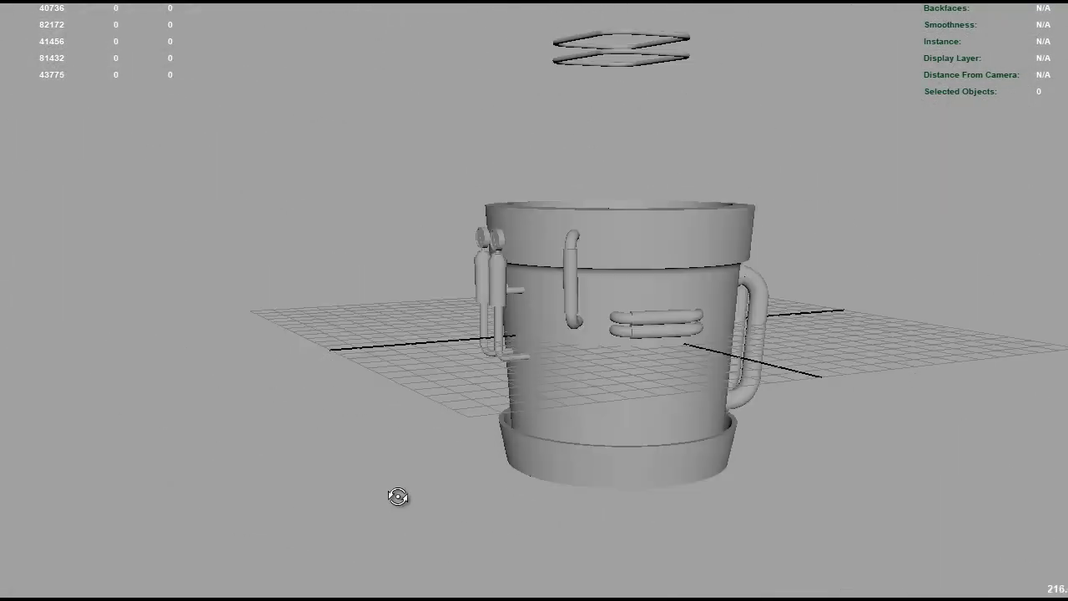
{"action": "right_click_drag", "start_coordinate": [397, 497], "coordinate": [554, 359], "text": "alt"}
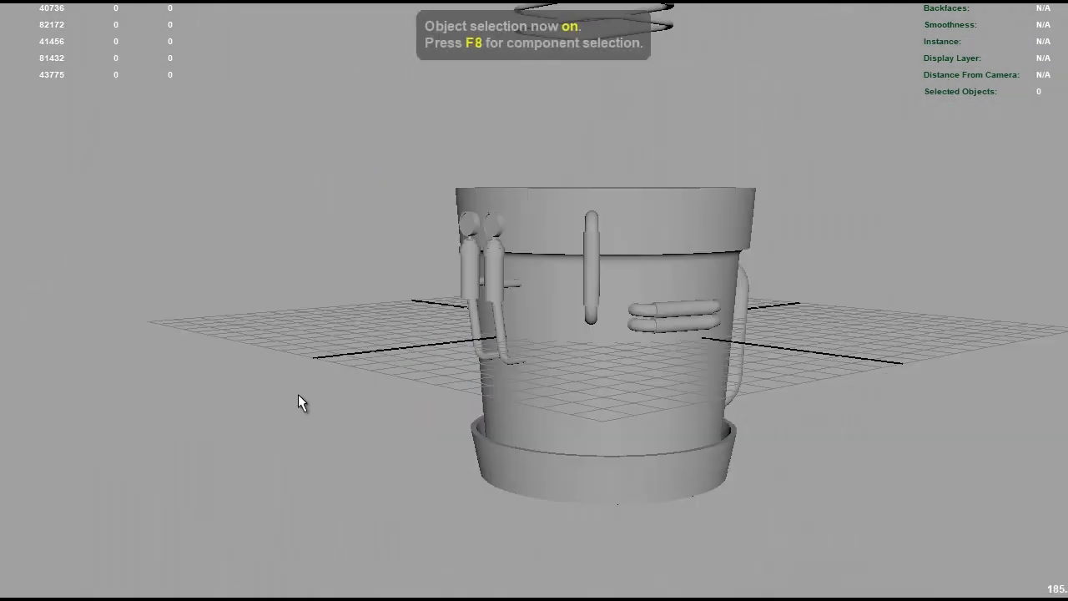
{"action": "left_click", "coordinate": [109, 1]}
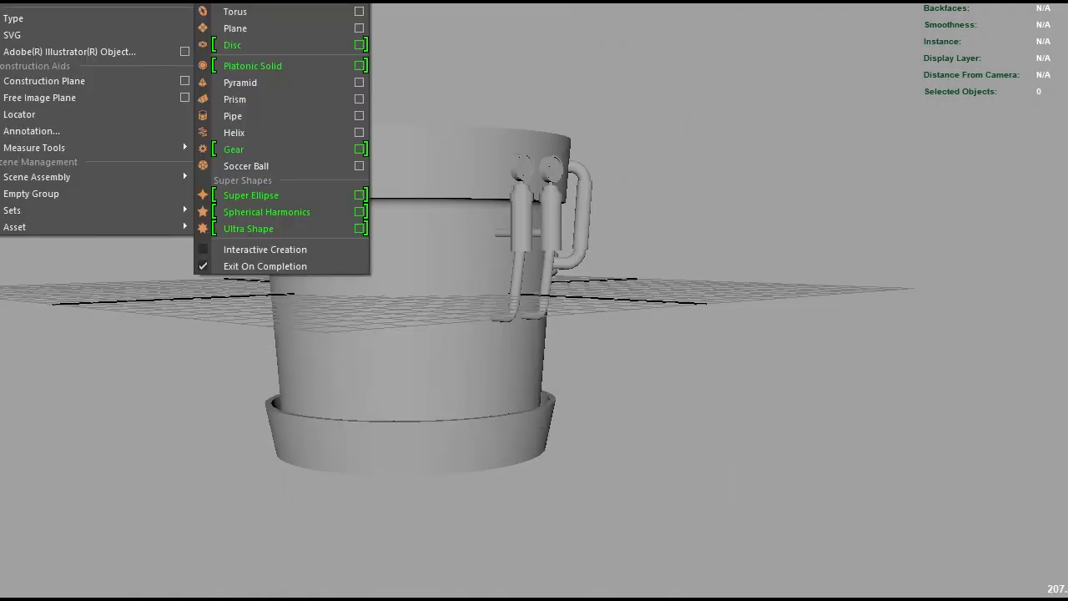
Step: Create a gear primitive and adjust the taper of its teeth
{"action": "left_click", "coordinate": [345, 148]}
{"action": "key", "text": "f"}
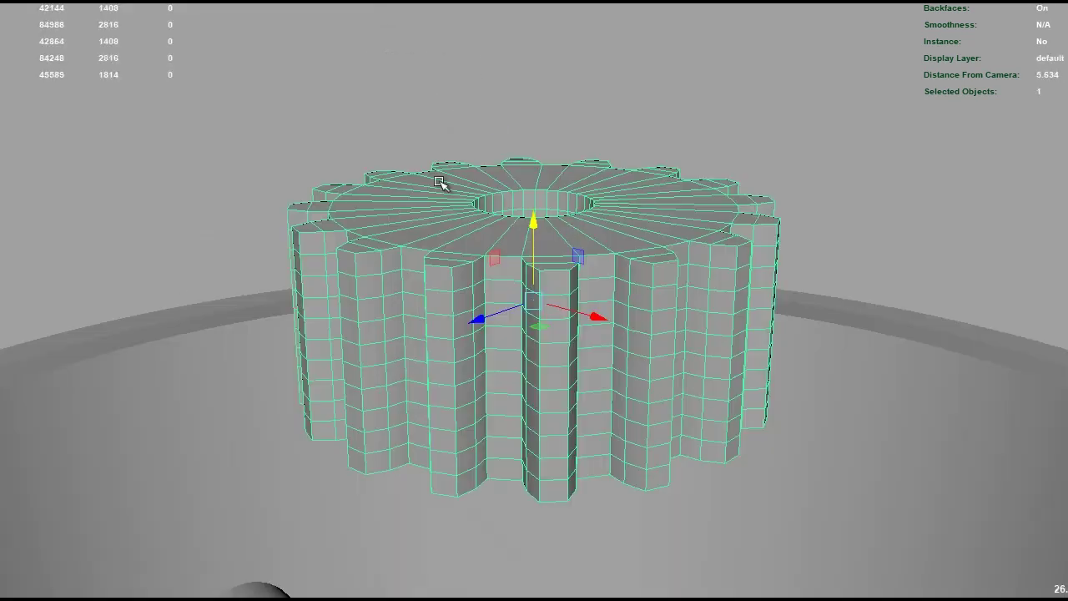
{"action": "scroll", "coordinate": [842, 252], "scroll_direction": "down", "scroll_amount": 5}
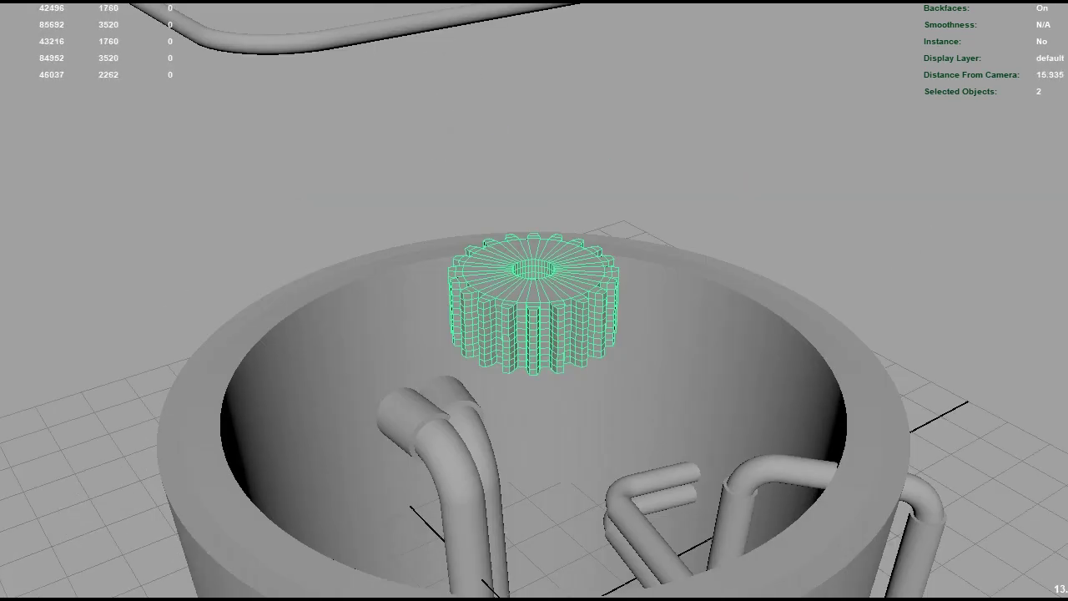
{"action": "left_click_drag", "start_coordinate": [777, 300], "coordinate": [739, 327], "text": "alt"}
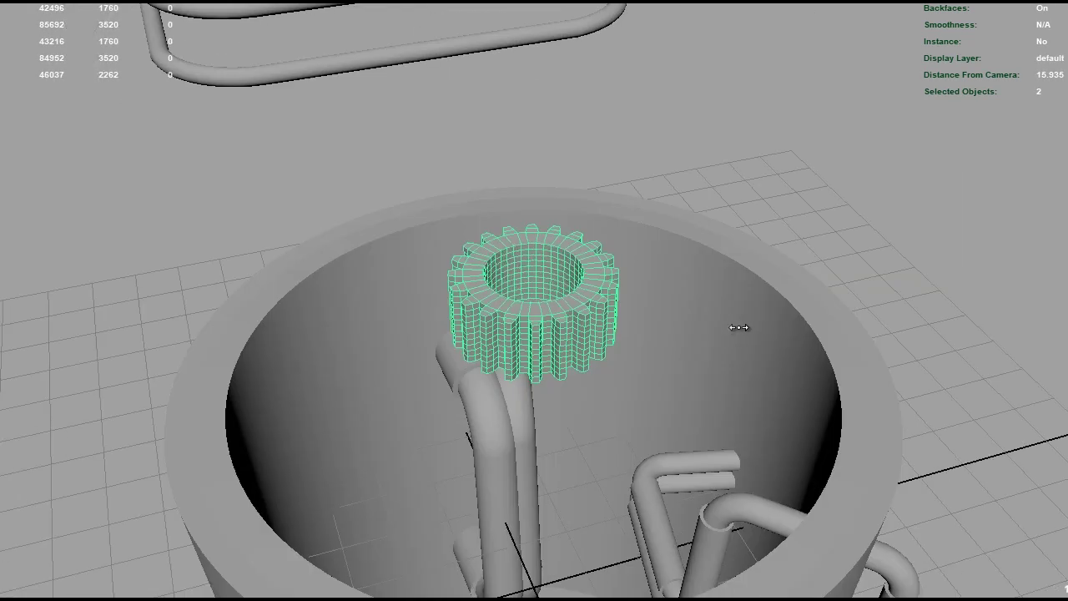
{"action": "scroll", "coordinate": [740, 326], "scroll_direction": "up", "scroll_amount": 5}
{"action": "mouse_move", "coordinate": [837, 340]}
{"action": "left_mouse_down", "text": "alt"}
{"action": "mouse_move", "coordinate": [812, 295]}
{"action": "mouse_move", "coordinate": [818, 359]}
{"action": "mouse_move", "coordinate": [835, 317]}
{"action": "left_mouse_up", "text": "alt"}
{"action": "right_click_drag", "start_coordinate": [835, 317], "coordinate": [845, 312], "text": "alt"}
{"action": "middle_click_drag", "start_coordinate": [845, 311], "coordinate": [971, 310]}
{"action": "right_click_drag", "start_coordinate": [971, 310], "coordinate": [855, 309], "text": "alt"}
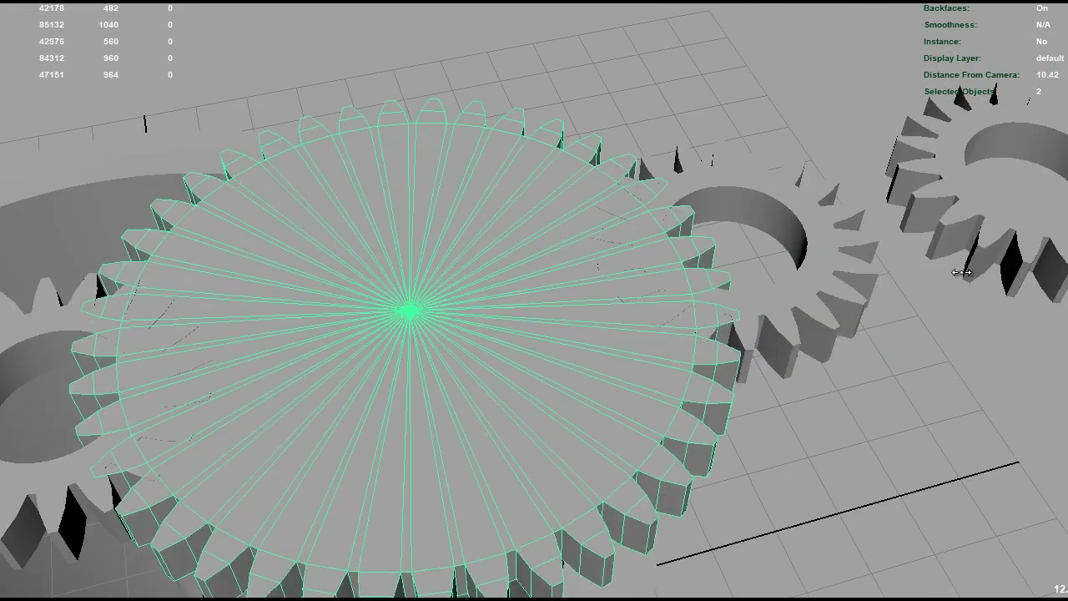
{"action": "middle_click_drag", "start_coordinate": [1005, 280], "coordinate": [983, 287]}
Step: Scale the small gear up to a much larger size
{"action": "left_click", "coordinate": [806, 310]}
{"action": "left_click_drag", "start_coordinate": [584, 300], "coordinate": [501, 317], "text": "alt"}
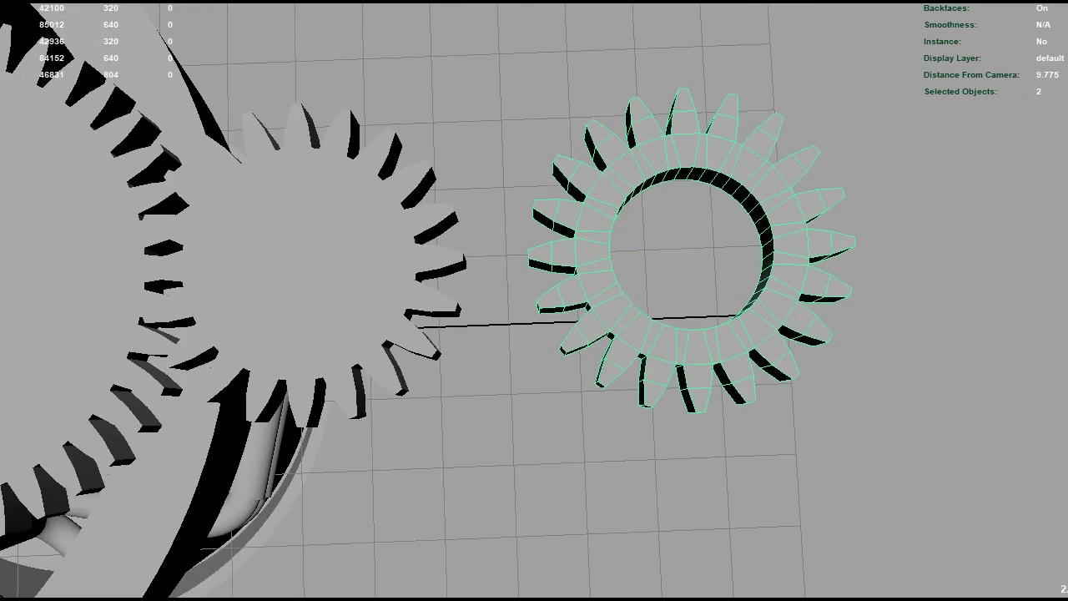
{"action": "left_click_drag", "start_coordinate": [776, 304], "coordinate": [926, 281]}
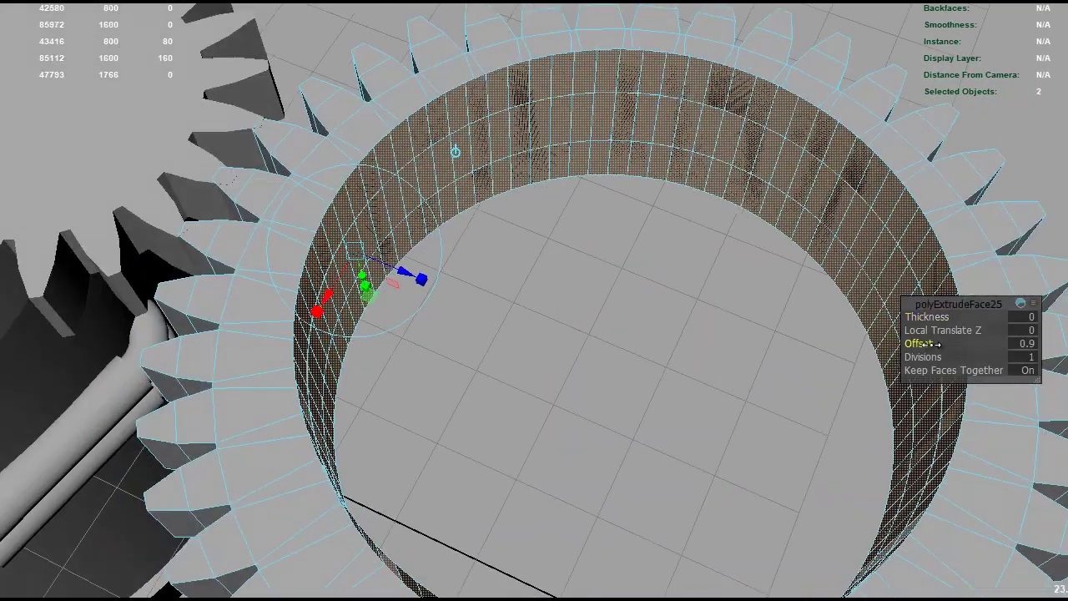
Step: Turn off Keep Faces Together and set the hole extrusion's thickness to 0 and offset to 0.2
{"action": "left_click_drag", "start_coordinate": [933, 343], "coordinate": [918, 343]}
{"action": "left_click_drag", "start_coordinate": [931, 329], "coordinate": [943, 330]}
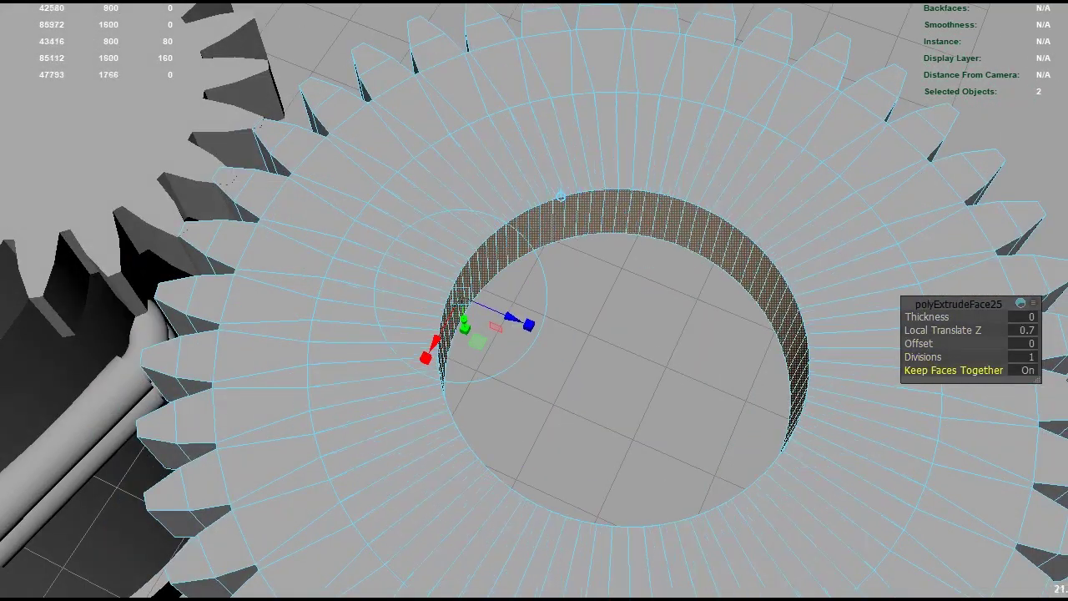
{"action": "left_click", "coordinate": [1028, 370]}
{"action": "scroll", "coordinate": [544, 281], "scroll_direction": "up", "scroll_amount": 3}
{"action": "mouse_move", "coordinate": [932, 343]}
{"action": "left_mouse_down"}
{"action": "mouse_move", "coordinate": [919, 343]}
{"action": "mouse_move", "coordinate": [931, 330]}
{"action": "mouse_move", "coordinate": [930, 343]}
{"action": "left_mouse_up"}
{"action": "mouse_move", "coordinate": [928, 317]}
{"action": "left_mouse_down"}
{"action": "mouse_move", "coordinate": [939, 317]}
{"action": "mouse_move", "coordinate": [908, 343]}
{"action": "left_mouse_up"}
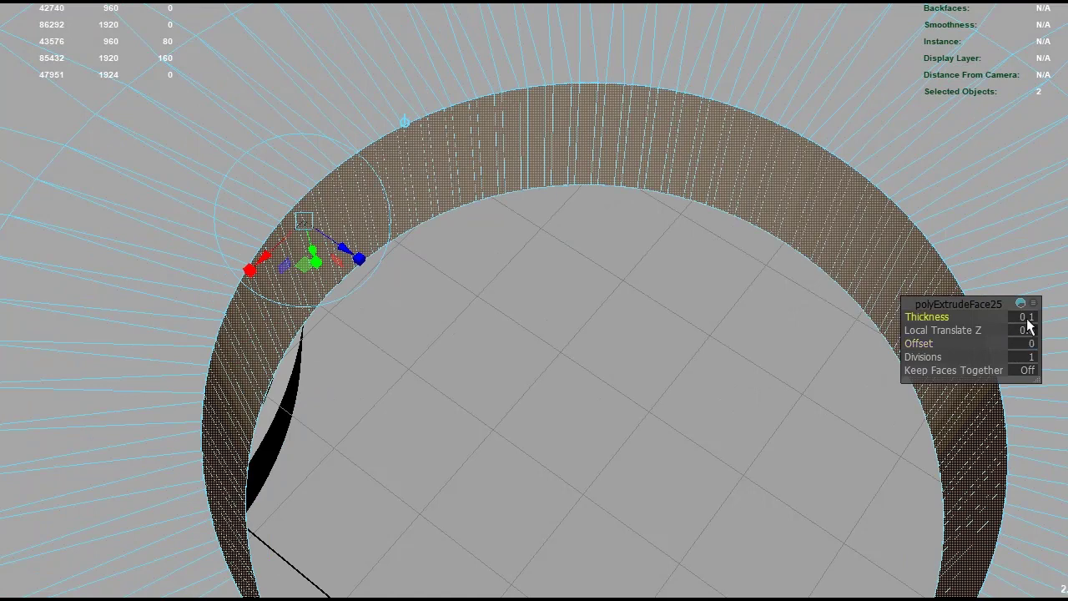
{"action": "type", "text": "0"}
{"action": "key", "text": "Tab"}
{"action": "type", "text": "0.2"}
{"action": "key", "text": "Tab"}
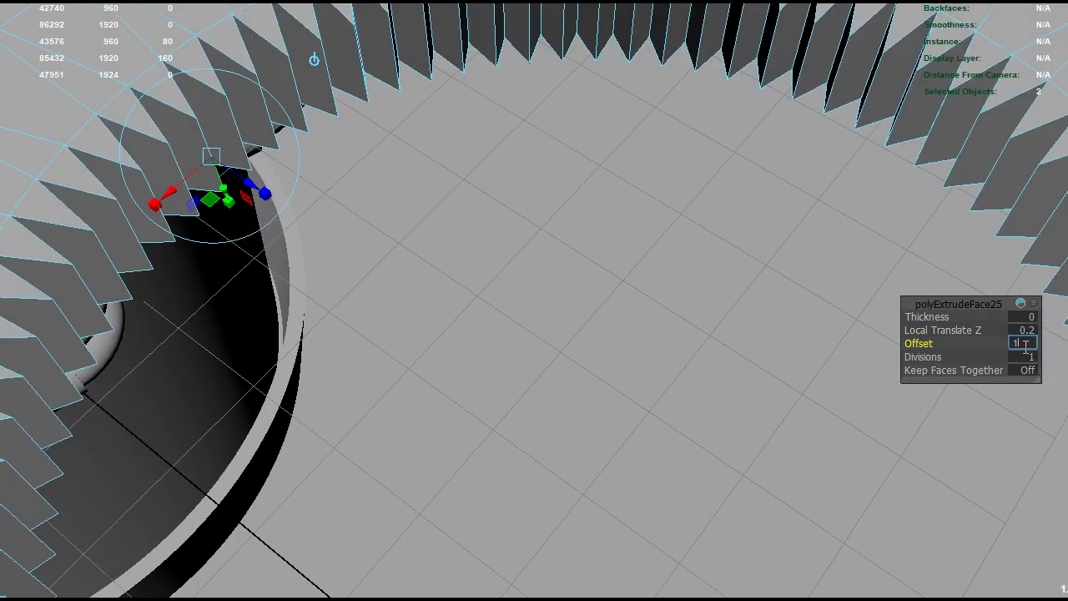
Step: Lower the extrusion offset to -0.12 with thickness 0, leaving a thin ring gear
{"action": "left_click_drag", "start_coordinate": [939, 344], "coordinate": [917, 348]}
{"action": "type", "text": "-.02"}
{"action": "key", "text": "Return"}
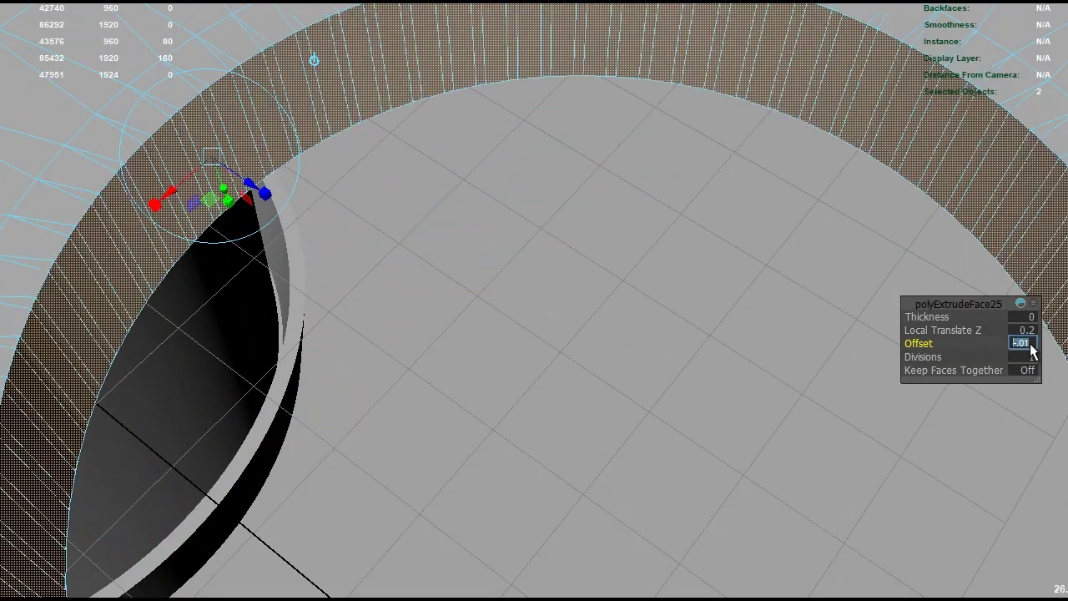
{"action": "left_click_drag", "start_coordinate": [909, 344], "coordinate": [763, 343]}
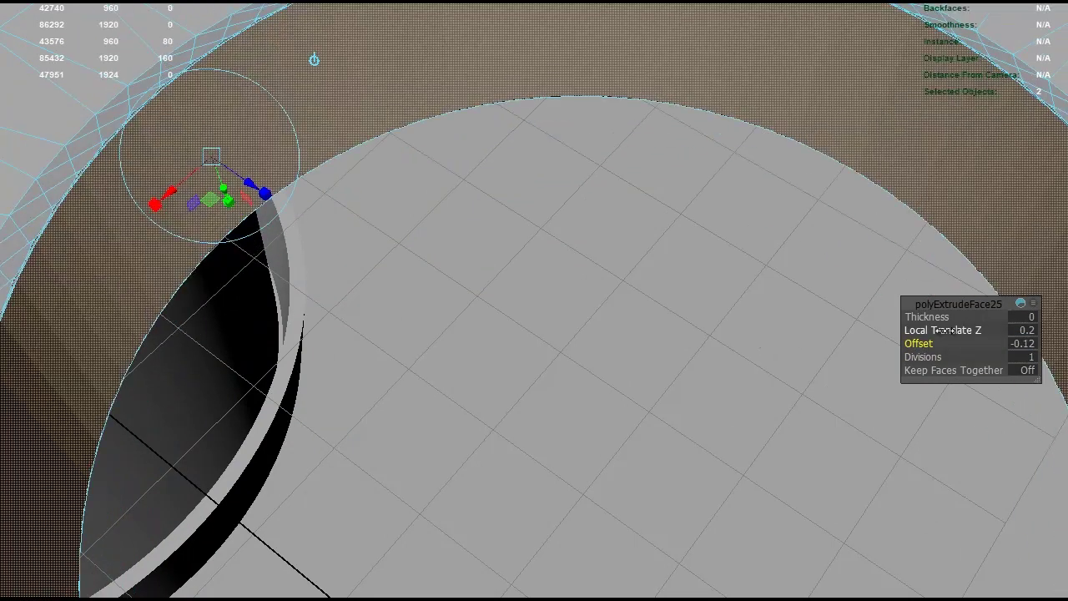
{"action": "left_click_drag", "start_coordinate": [942, 330], "coordinate": [787, 344]}
Step: View the ring gear among the other gears and select the small gear for moving
{"action": "scroll", "coordinate": [626, 366], "scroll_direction": "down", "scroll_amount": 3}
{"action": "mouse_move", "coordinate": [626, 366]}
{"action": "left_mouse_down", "text": "alt"}
{"action": "mouse_move", "coordinate": [563, 273]}
{"action": "mouse_move", "coordinate": [570, 295]}
{"action": "left_mouse_up", "text": "alt"}
{"action": "scroll", "coordinate": [562, 273], "scroll_direction": "up", "scroll_amount": 5}
{"action": "scroll", "coordinate": [570, 296], "scroll_direction": "down", "scroll_amount": 5}
{"action": "right_click", "coordinate": [567, 179]}
{"action": "scroll", "coordinate": [630, 260], "scroll_direction": "down", "scroll_amount": 3}
{"action": "mouse_move", "coordinate": [630, 261]}
{"action": "left_mouse_down", "text": "alt"}
{"action": "mouse_move", "coordinate": [741, 285]}
{"action": "mouse_move", "coordinate": [704, 298]}
{"action": "mouse_move", "coordinate": [703, 229]}
{"action": "left_mouse_up", "text": "alt"}
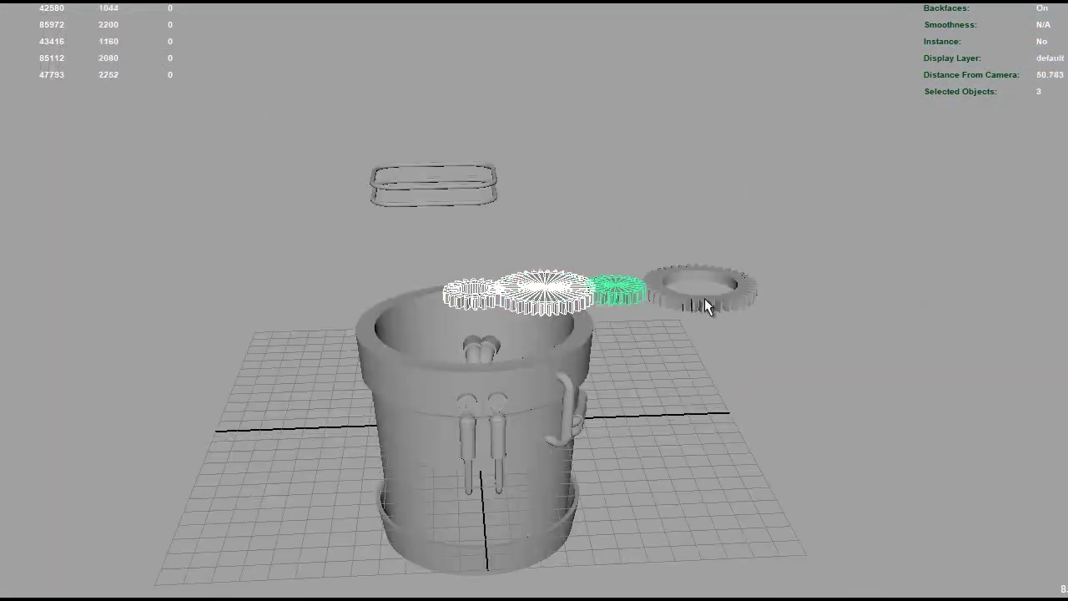
{"action": "left_click", "coordinate": [705, 298]}
{"action": "mouse_move", "coordinate": [726, 359]}
{"action": "left_mouse_down", "text": "alt"}
{"action": "mouse_move", "coordinate": [584, 334]}
{"action": "mouse_move", "coordinate": [534, 350]}
{"action": "left_mouse_up", "text": "alt"}
{"action": "left_click", "coordinate": [510, 359]}
{"action": "key", "text": "w"}
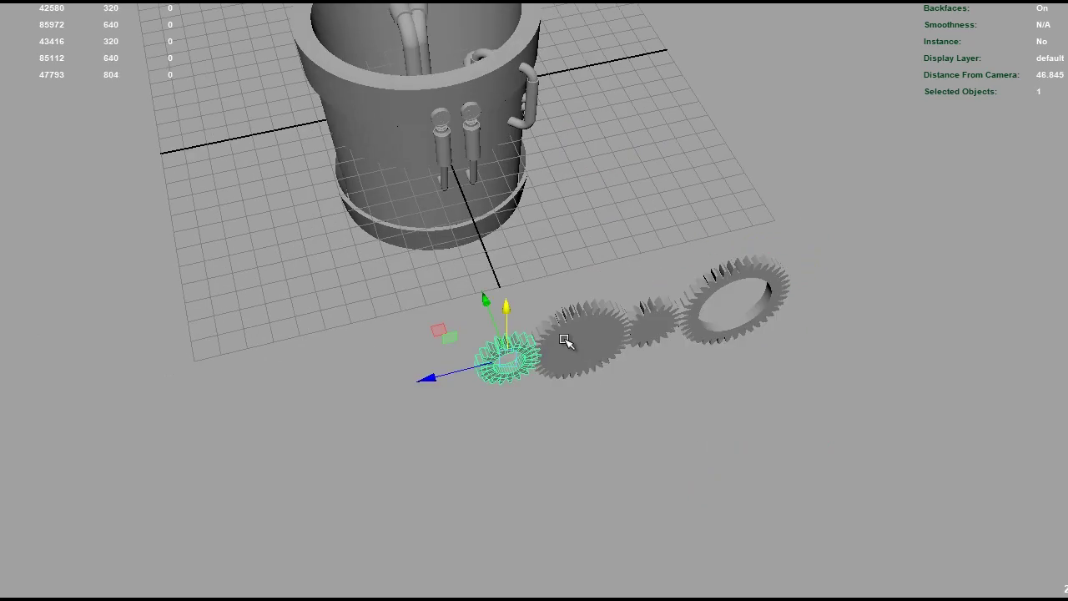
{"action": "mouse_move", "coordinate": [699, 335]}
{"action": "left_mouse_down", "text": "alt"}
{"action": "mouse_move", "coordinate": [537, 278]}
{"action": "mouse_move", "coordinate": [154, 255]}
{"action": "left_mouse_up", "text": "alt"}
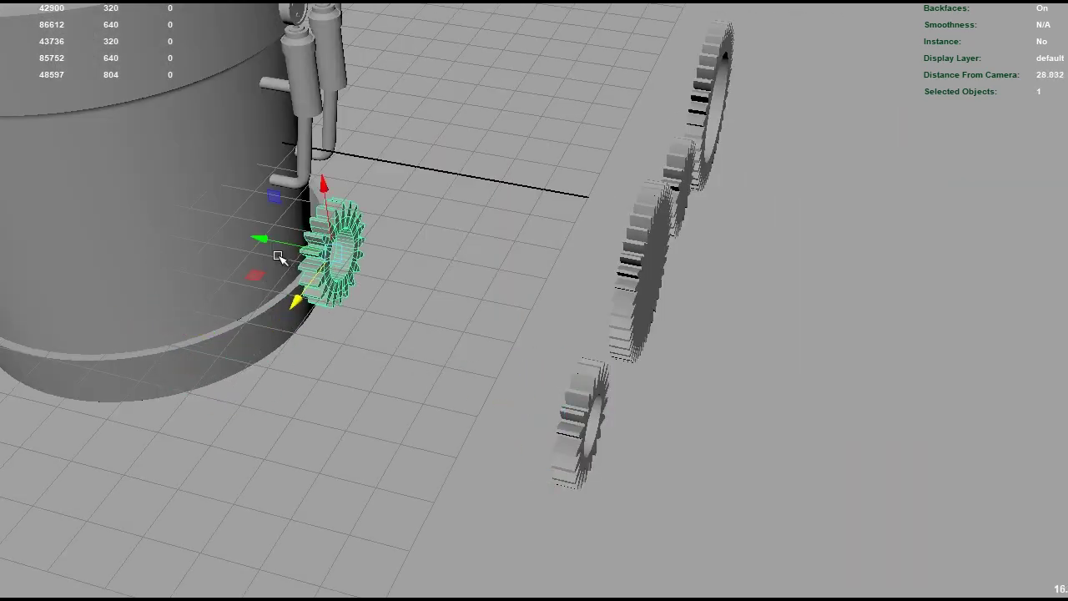
{"action": "left_click_drag", "start_coordinate": [279, 256], "coordinate": [298, 213], "text": "alt"}
{"action": "mouse_move", "coordinate": [538, 273]}
{"action": "left_mouse_down", "text": "alt"}
{"action": "mouse_move", "coordinate": [575, 317]}
{"action": "mouse_move", "coordinate": [327, 220]}
{"action": "left_mouse_up", "text": "alt"}
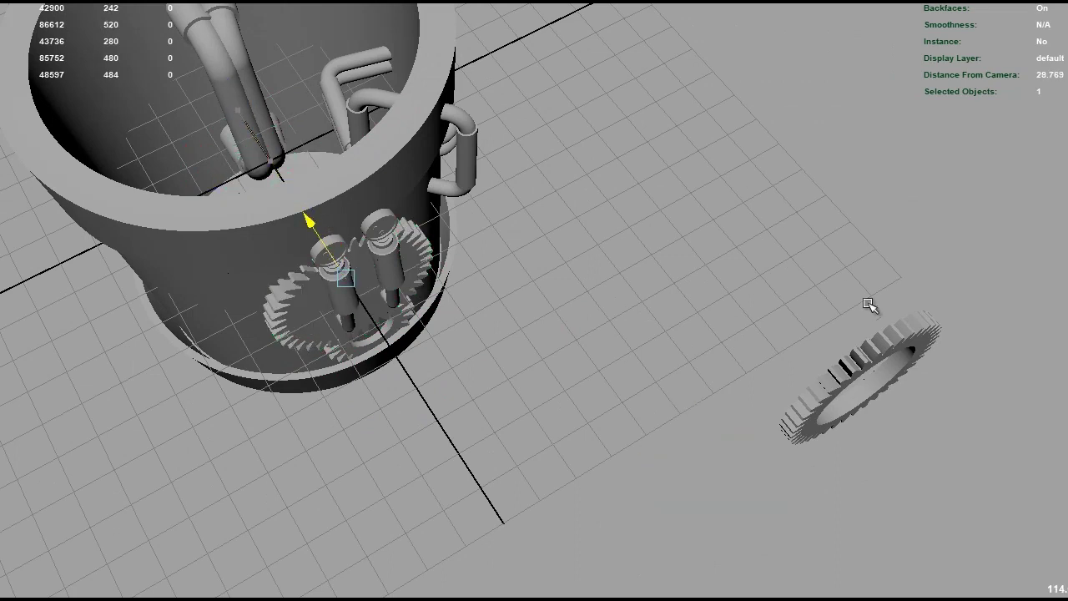
{"action": "left_click_drag", "start_coordinate": [678, 365], "coordinate": [453, 210], "text": "alt"}
{"action": "right_click_drag", "start_coordinate": [453, 209], "coordinate": [527, 288], "text": "alt"}
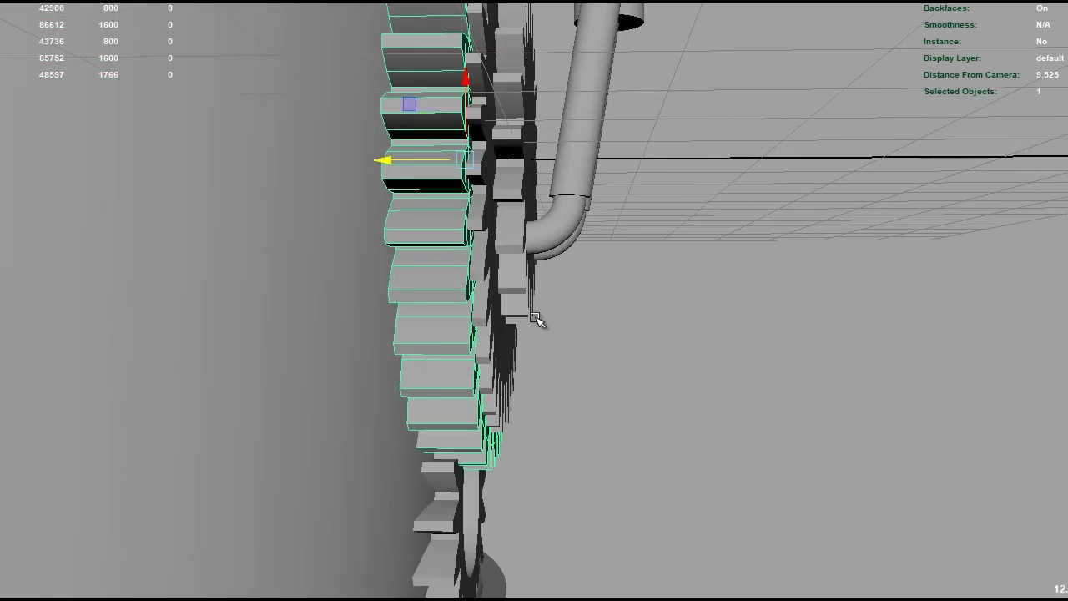
{"action": "mouse_move", "coordinate": [489, 368]}
{"action": "right_mouse_down", "text": "alt"}
{"action": "mouse_move", "coordinate": [445, 244]}
{"action": "mouse_move", "coordinate": [501, 334]}
{"action": "right_mouse_up", "text": "alt"}
{"action": "left_click", "coordinate": [467, 467]}
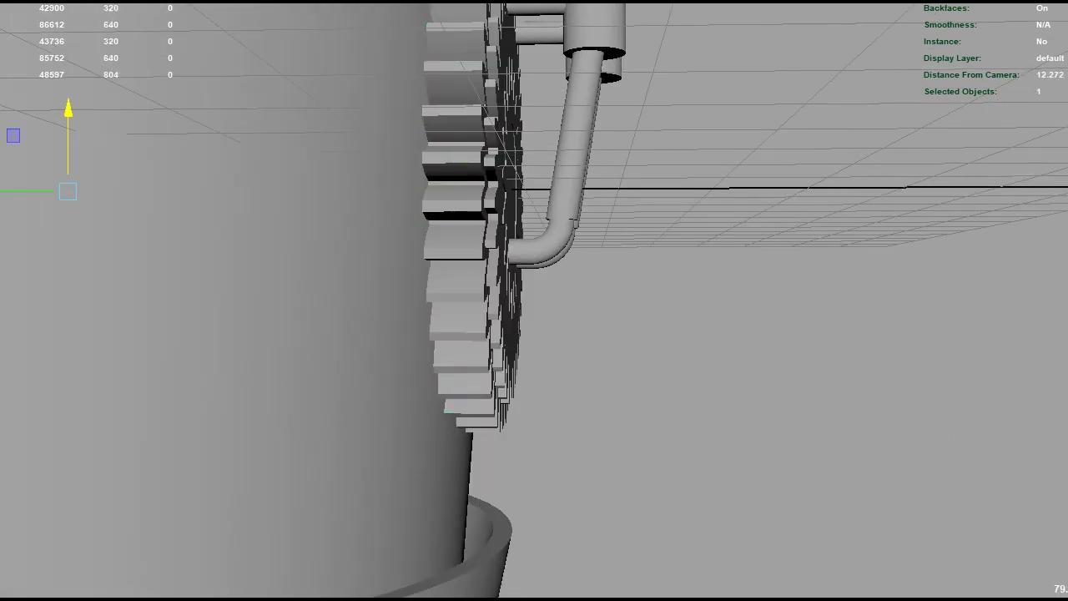
{"action": "scroll", "coordinate": [326, 358], "scroll_direction": "down", "scroll_amount": 3}
{"action": "mouse_move", "coordinate": [326, 358]}
{"action": "left_mouse_down", "text": "alt"}
{"action": "mouse_move", "coordinate": [529, 293]}
{"action": "mouse_move", "coordinate": [467, 333]}
{"action": "left_mouse_up", "text": "alt"}
{"action": "scroll", "coordinate": [468, 334], "scroll_direction": "up", "scroll_amount": 3}
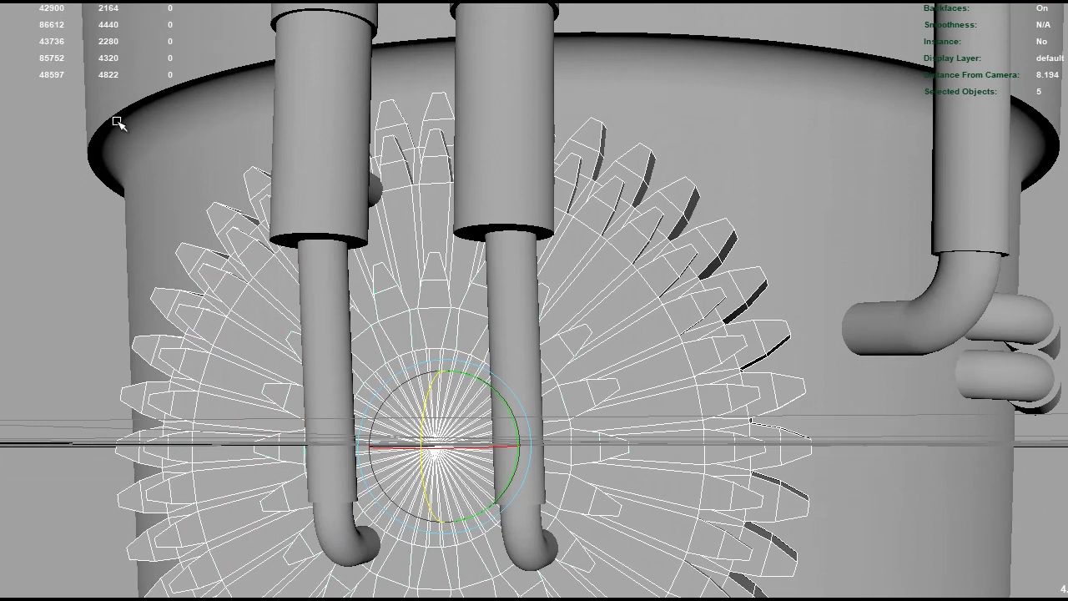
Step: Apply Edit Mesh > Add Divisions to the gear, then repeat it with G
{"action": "left_click", "coordinate": [250, 2]}
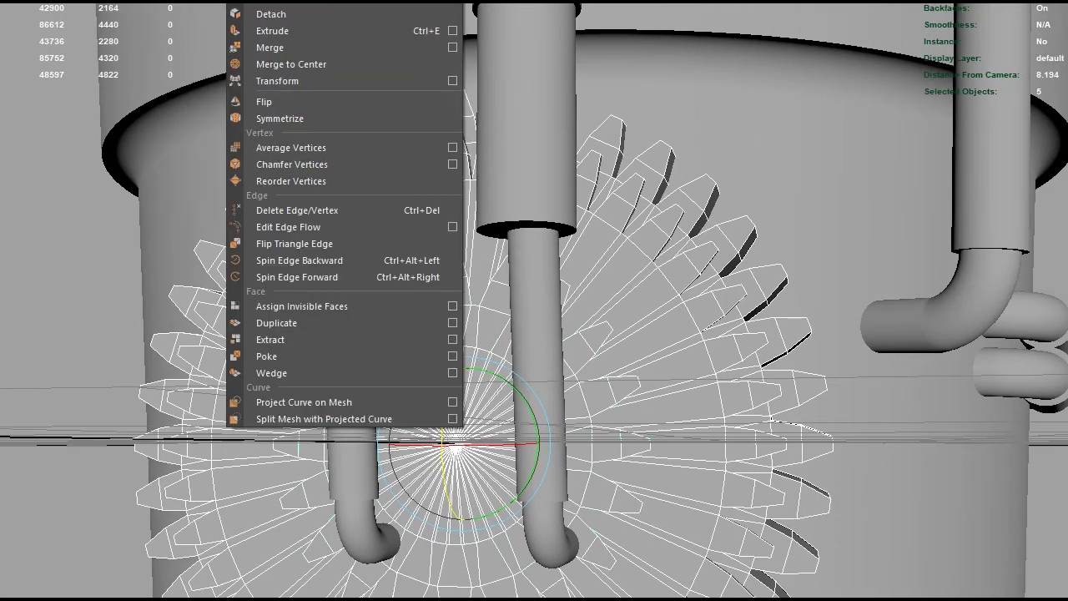
{"action": "left_click", "coordinate": [267, 3]}
{"action": "scroll", "coordinate": [250, 265], "scroll_direction": "up", "scroll_amount": 2}
{"action": "key", "text": "g"}
{"action": "mouse_move", "coordinate": [251, 266]}
{"action": "left_mouse_down", "text": "alt"}
{"action": "mouse_move", "coordinate": [327, 296]}
{"action": "mouse_move", "coordinate": [400, 303]}
{"action": "left_mouse_up", "text": "alt"}
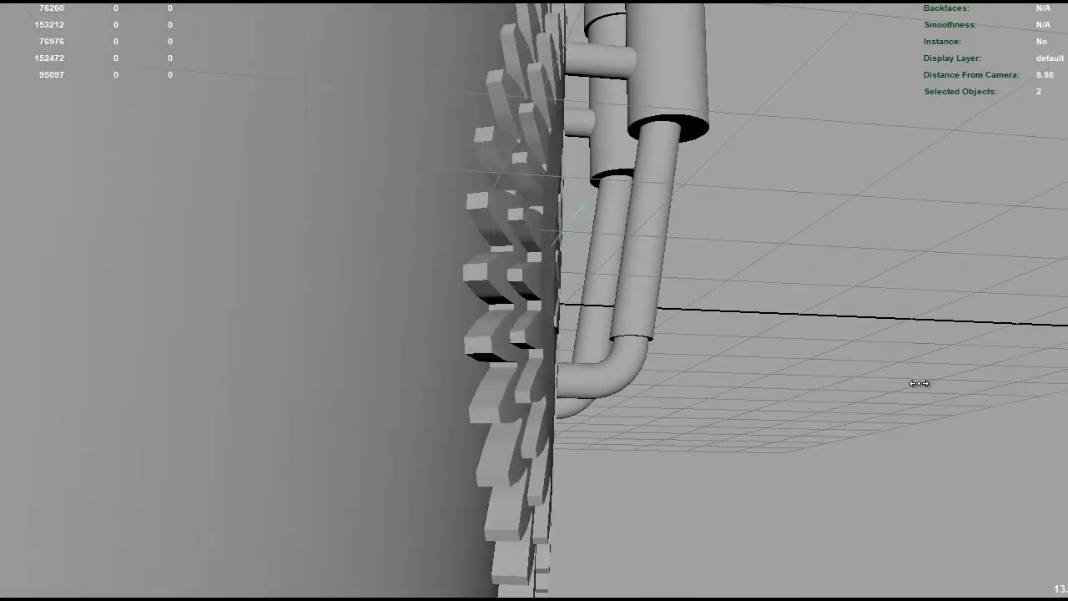
Step: Orbit around the pot and select the gear on its side
{"action": "left_click_drag", "start_coordinate": [919, 383], "coordinate": [857, 439], "text": "alt"}
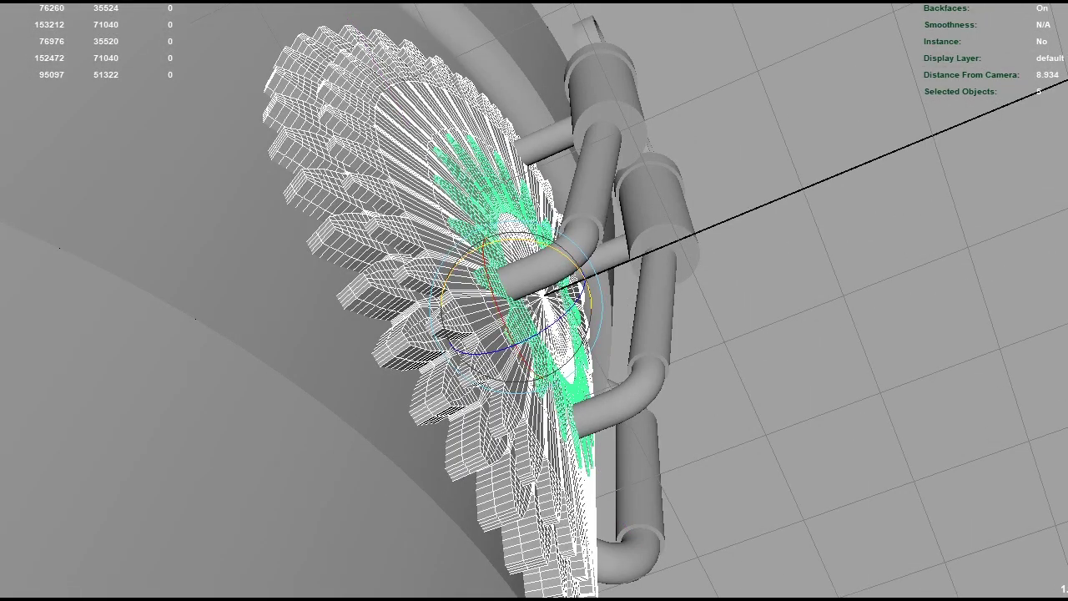
{"action": "mouse_move", "coordinate": [534, 334]}
{"action": "left_mouse_down", "text": "alt"}
{"action": "mouse_move", "coordinate": [467, 343]}
{"action": "mouse_move", "coordinate": [607, 272]}
{"action": "left_mouse_up", "text": "alt"}
{"action": "key", "text": "w"}
{"action": "left_click_drag", "start_coordinate": [394, 304], "coordinate": [600, 181], "text": "alt"}
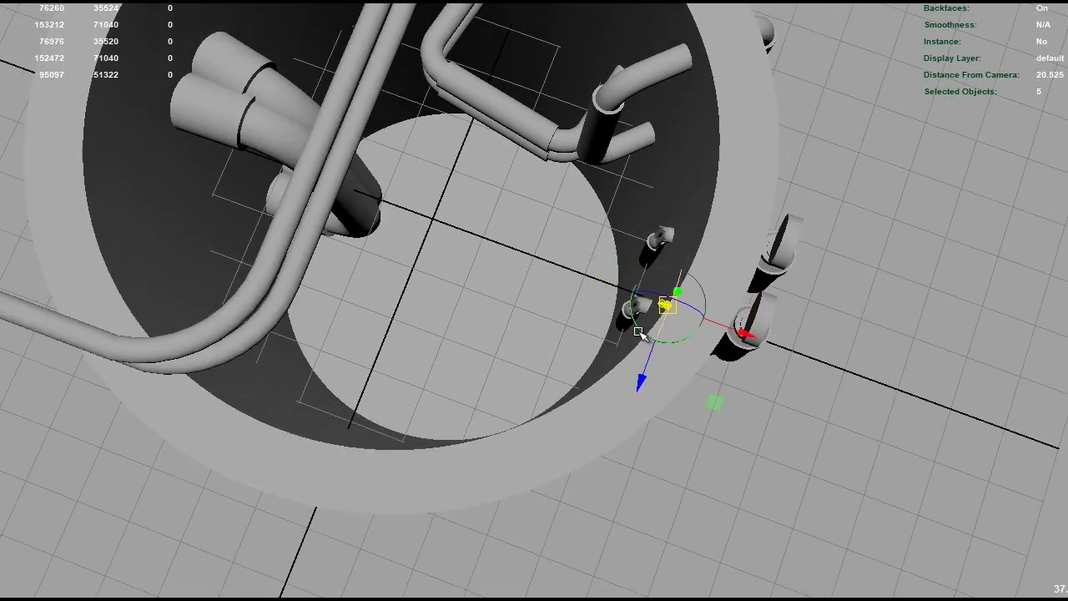
{"action": "left_click_drag", "start_coordinate": [607, 292], "coordinate": [601, 380], "text": "alt"}
{"action": "left_click", "coordinate": [601, 380]}
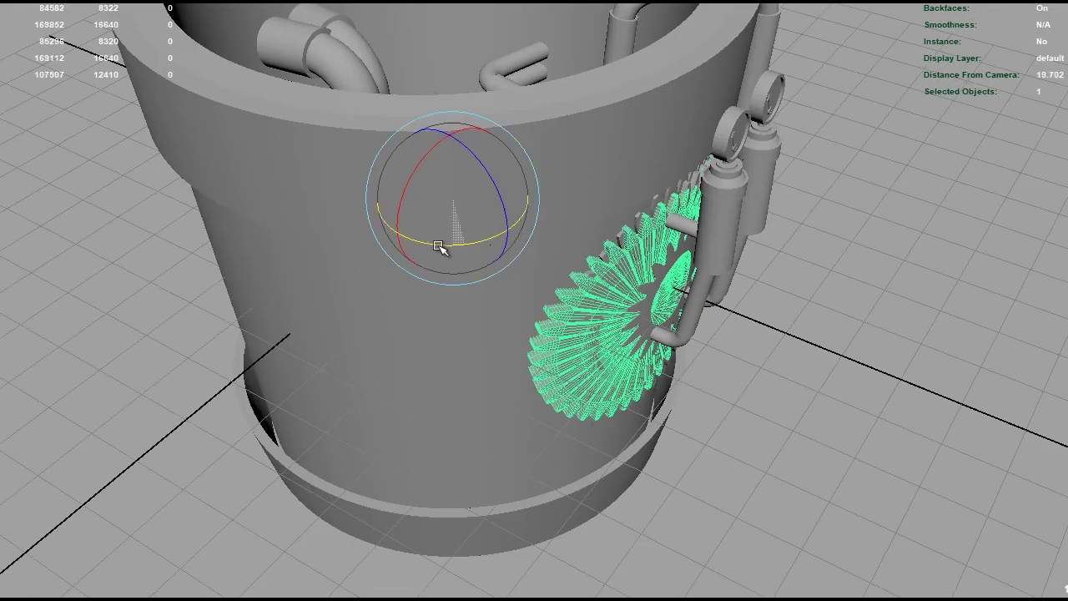
{"action": "mouse_move", "coordinate": [583, 420]}
{"action": "left_mouse_down", "text": "alt"}
{"action": "mouse_move", "coordinate": [573, 300]}
{"action": "mouse_move", "coordinate": [539, 434]}
{"action": "mouse_move", "coordinate": [578, 430]}
{"action": "mouse_move", "coordinate": [486, 420]}
{"action": "mouse_move", "coordinate": [439, 489]}
{"action": "mouse_move", "coordinate": [630, 372]}
{"action": "mouse_move", "coordinate": [468, 251]}
{"action": "left_mouse_up", "text": "alt"}
Step: Select the small front gear with the Move tool and check it from several angles
{"action": "scroll", "coordinate": [468, 251], "scroll_direction": "up", "scroll_amount": 3}
{"action": "left_click", "coordinate": [448, 163]}
{"action": "key", "text": "w"}
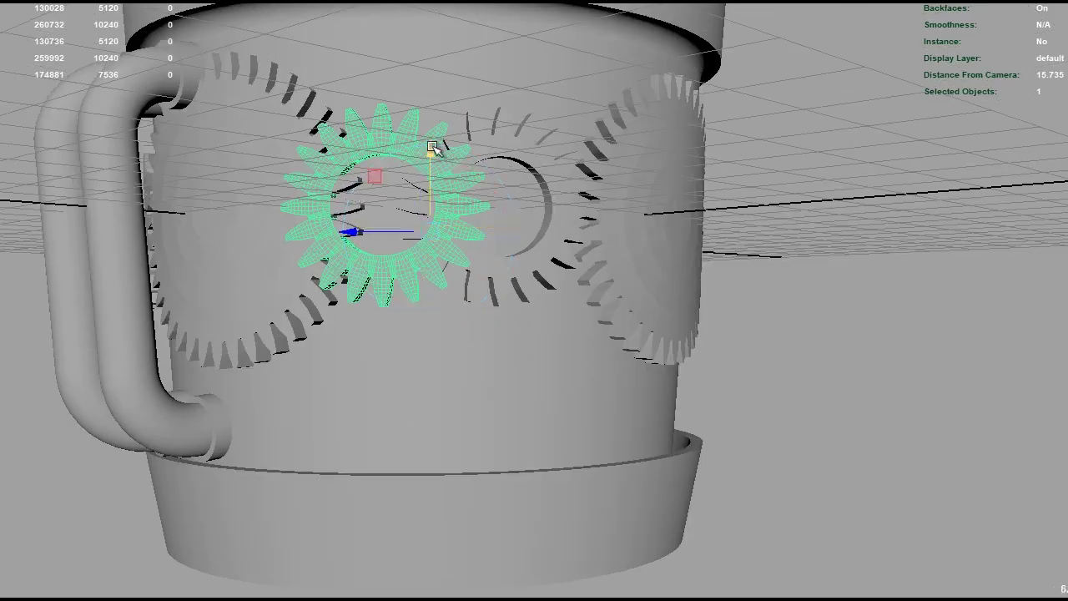
{"action": "left_click_drag", "start_coordinate": [639, 349], "coordinate": [255, 222], "text": "alt"}
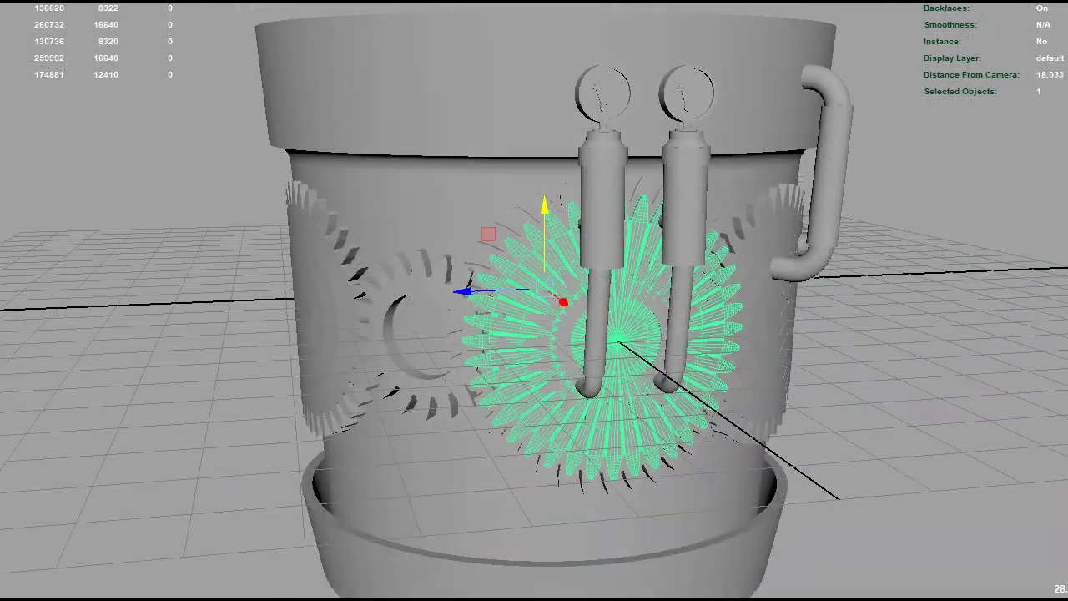
{"action": "left_click_drag", "start_coordinate": [255, 222], "coordinate": [822, 340], "text": "alt"}
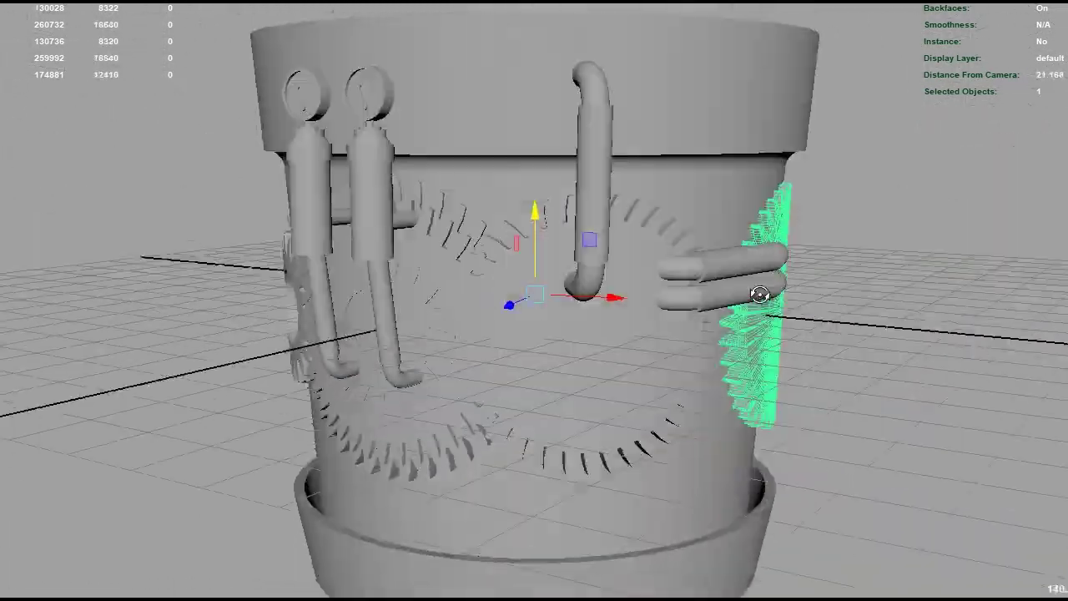
{"action": "left_click_drag", "start_coordinate": [760, 295], "coordinate": [424, 273], "text": "alt"}
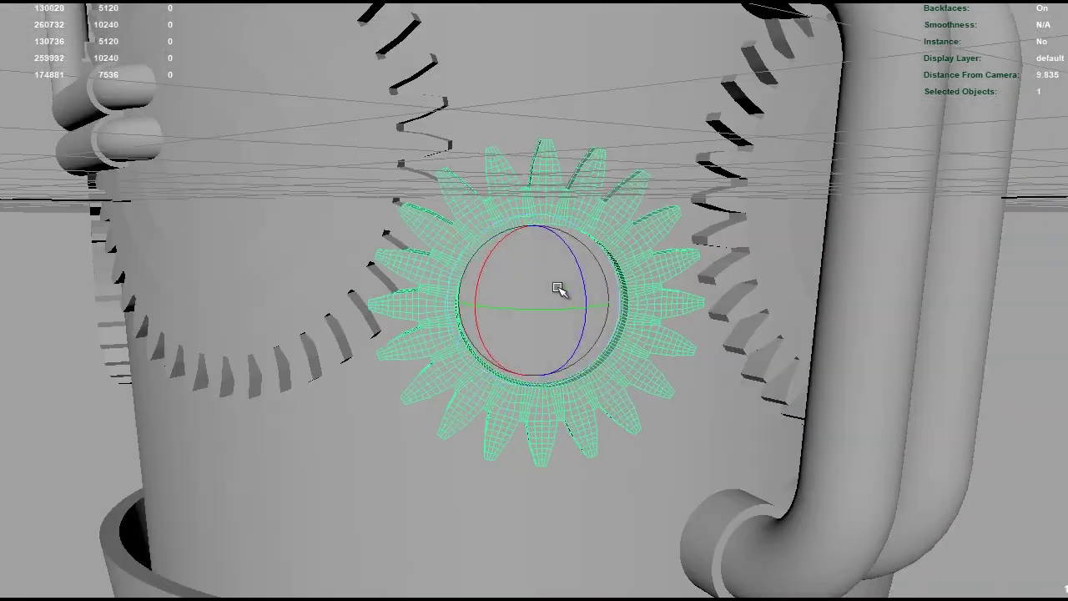
Step: Move, rotate and scale the small gears into place around the pot's sides
{"action": "key", "text": "w"}
{"action": "key", "text": "e"}
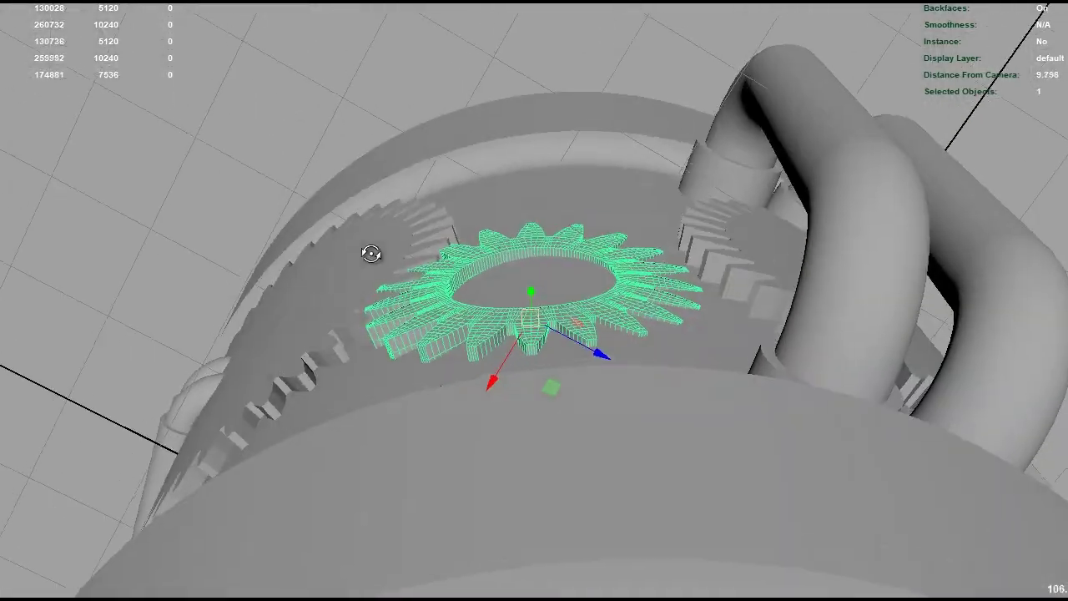
{"action": "key", "text": "r"}
{"action": "key", "text": "w"}
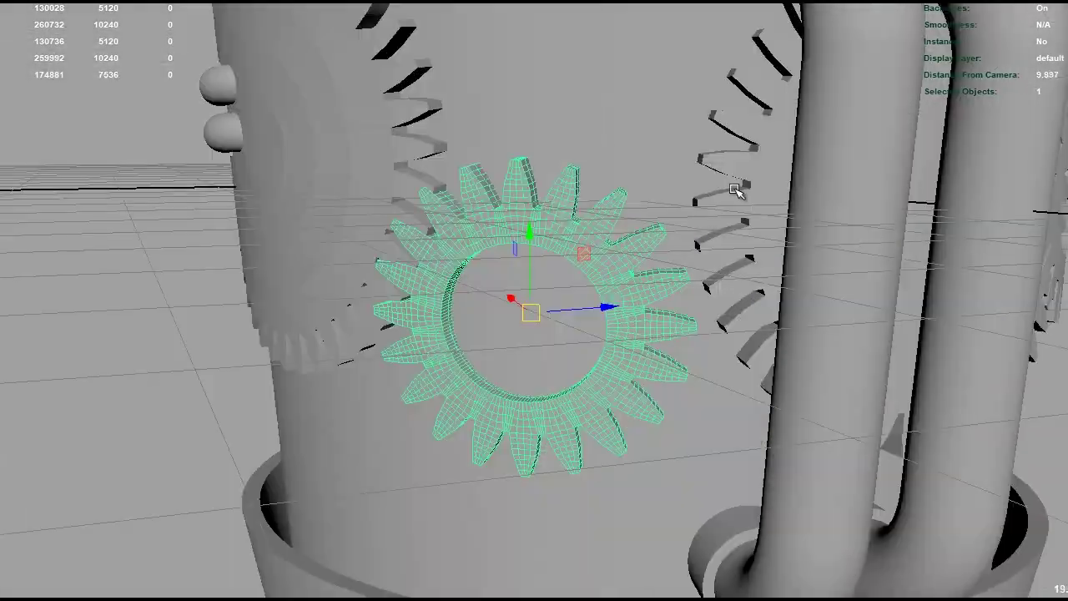
{"action": "key", "text": "r"}
{"action": "key", "text": "w"}
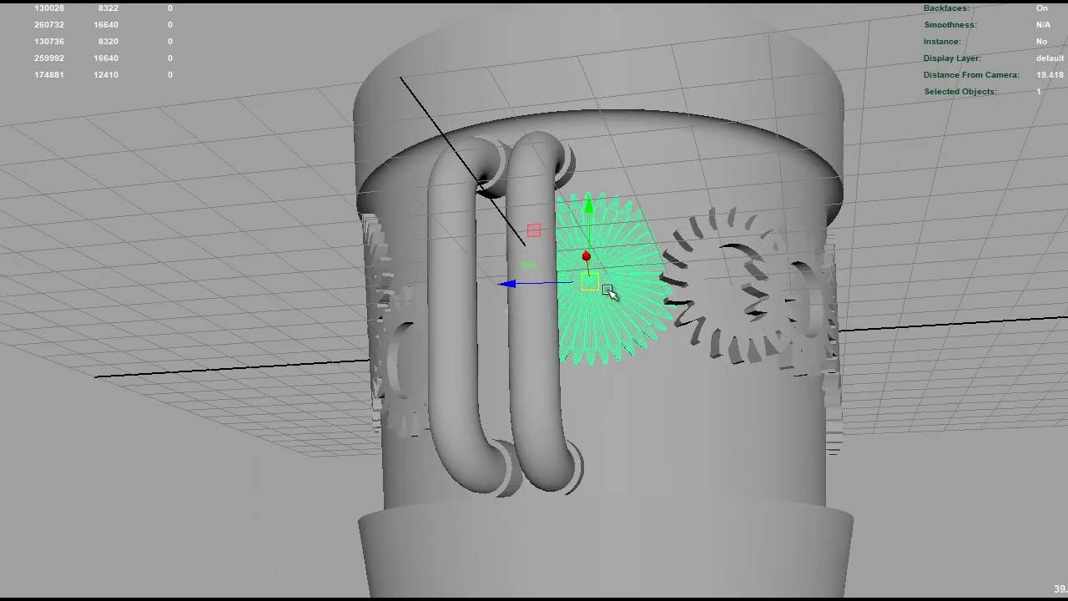
{"action": "key", "text": "e"}
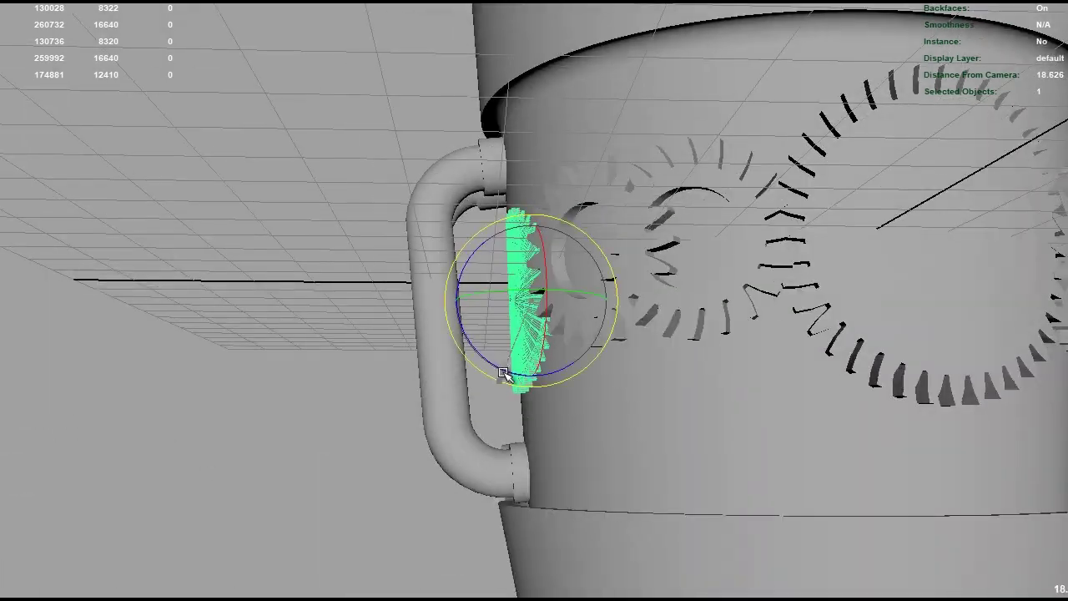
{"action": "key", "text": "w"}
{"action": "key", "text": "w"}
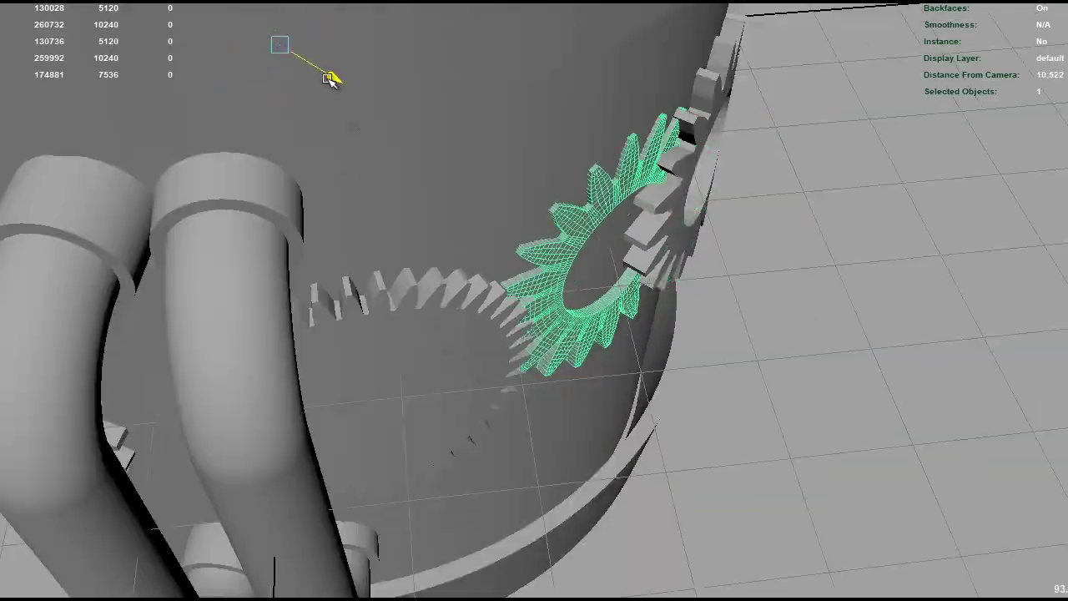
{"action": "key", "text": "r"}
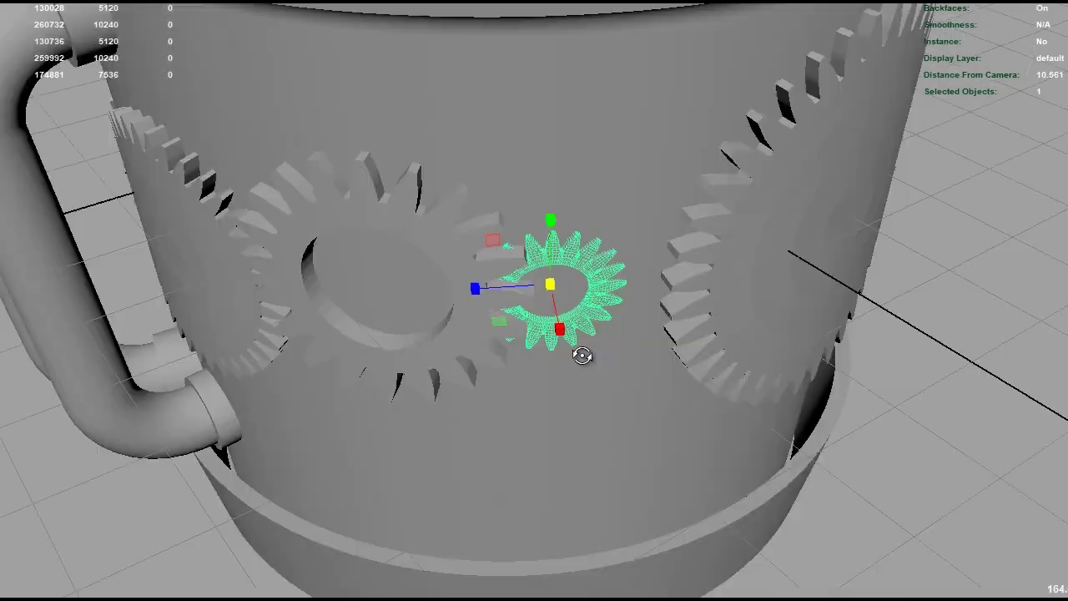
{"action": "key", "text": "e"}
{"action": "key", "text": "w"}
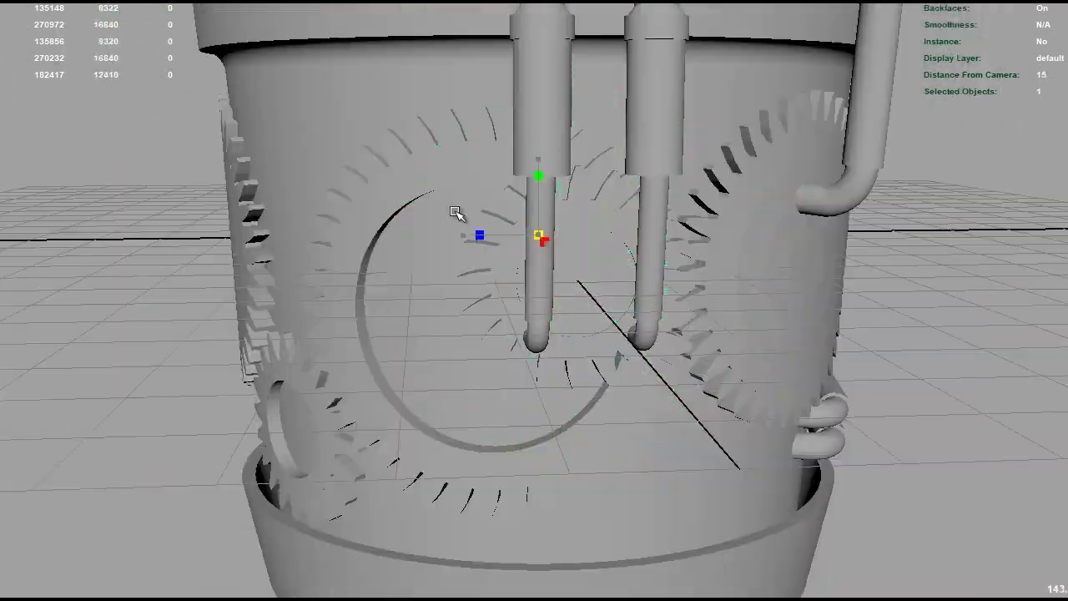
{"action": "key", "text": "e"}
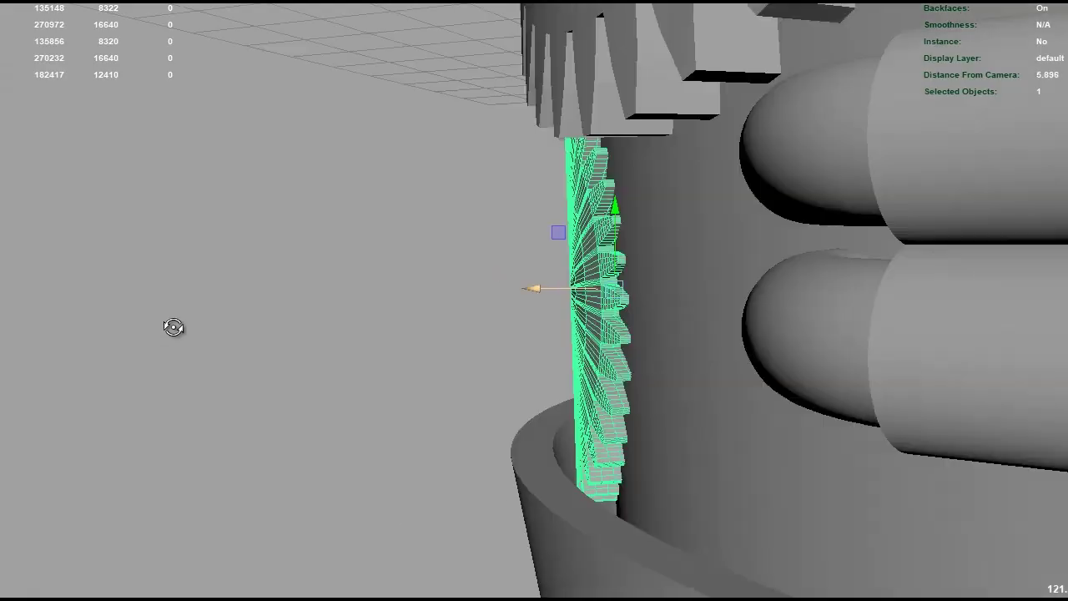
{"action": "key", "text": "w"}
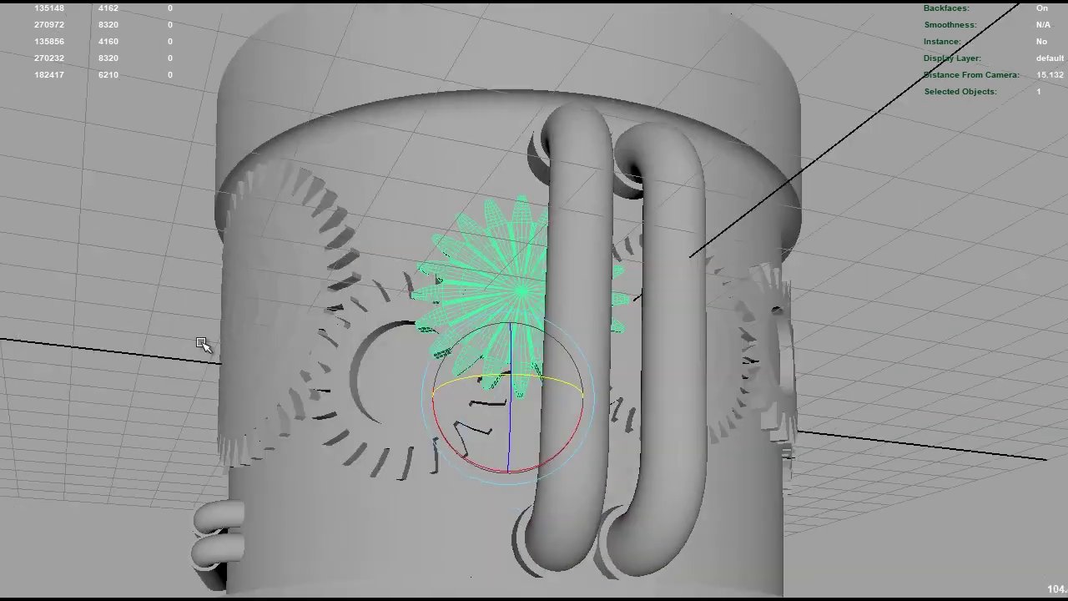
{"action": "key", "text": "r"}
Step: Orbit around the pot to inspect the gears beside its handles
{"action": "left_click_drag", "start_coordinate": [508, 394], "coordinate": [584, 394], "text": "alt"}
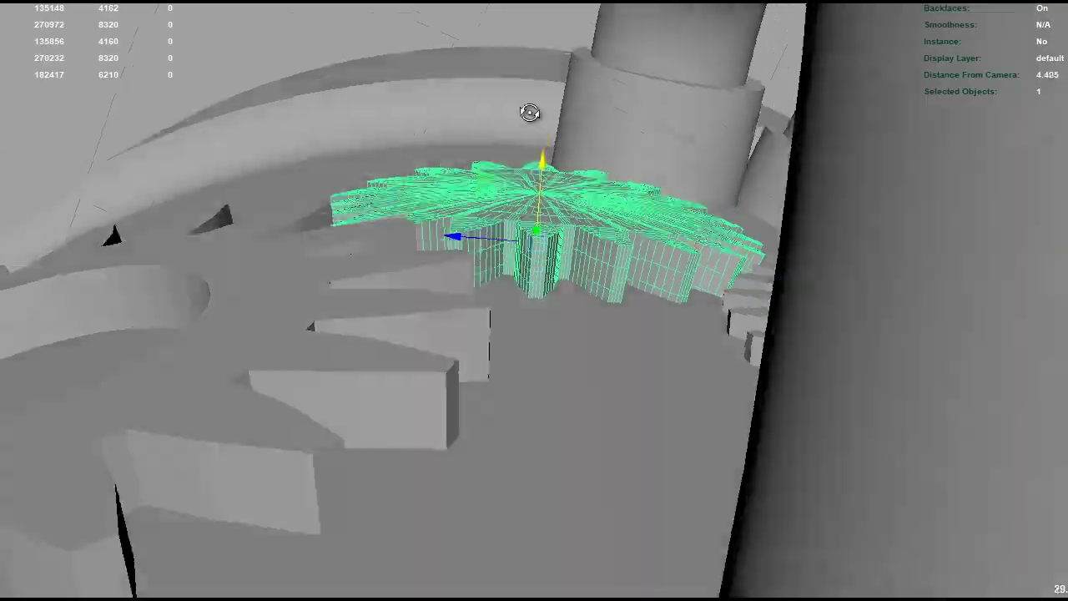
{"action": "mouse_move", "coordinate": [530, 113]}
{"action": "left_mouse_down", "text": "alt"}
{"action": "mouse_move", "coordinate": [251, 353]}
{"action": "mouse_move", "coordinate": [310, 342]}
{"action": "left_mouse_up", "text": "alt"}
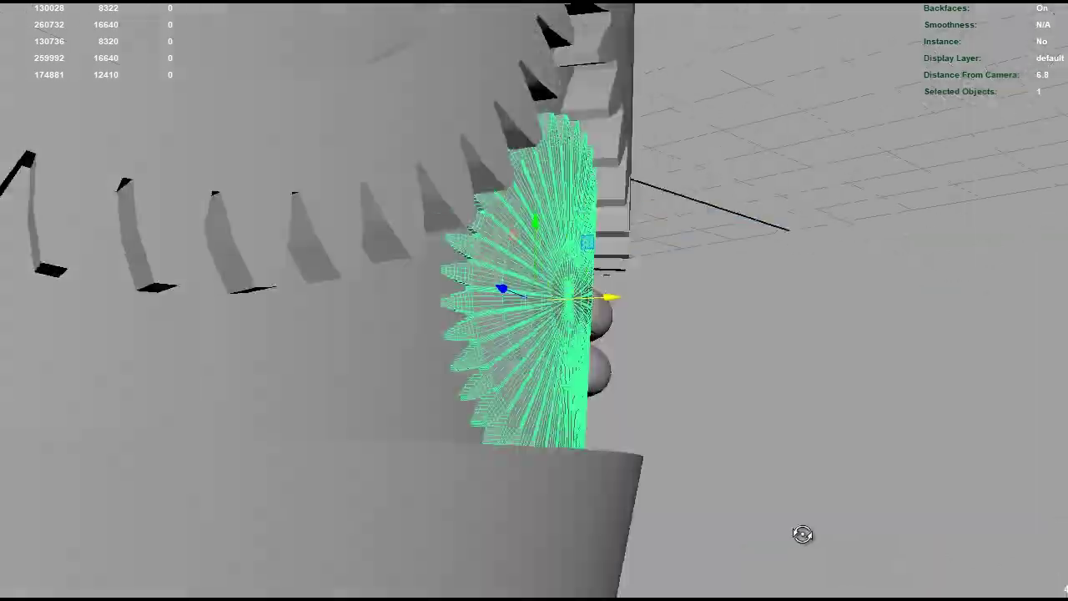
{"action": "mouse_move", "coordinate": [801, 534]}
{"action": "left_mouse_down", "text": "alt"}
{"action": "mouse_move", "coordinate": [694, 339]}
{"action": "mouse_move", "coordinate": [395, 344]}
{"action": "left_mouse_up", "text": "alt"}
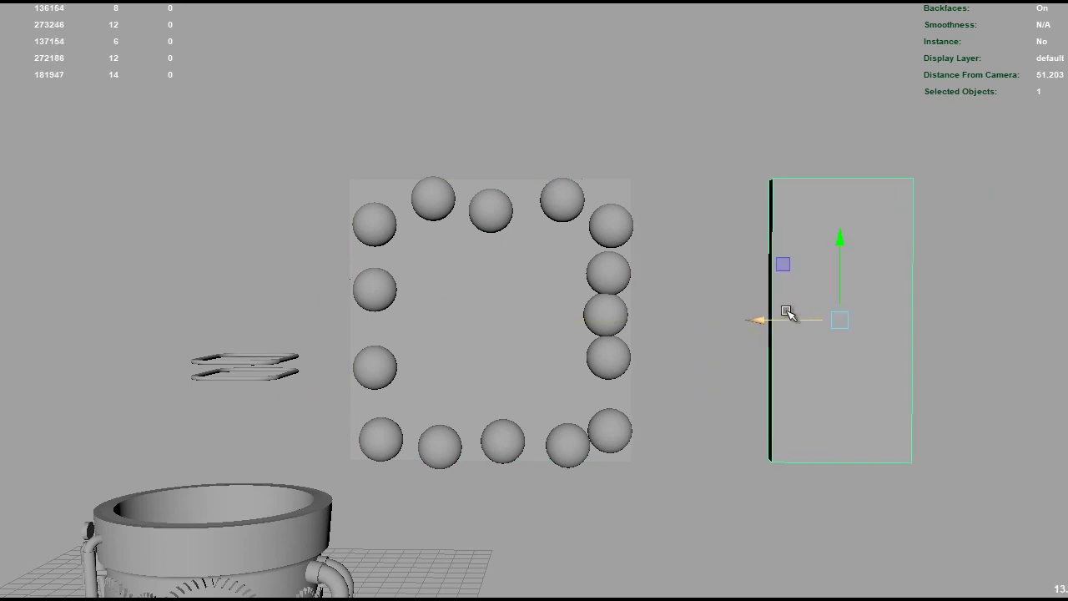
Step: Raise the panel above the ring of spheres and select a single sphere
{"action": "left_click_drag", "start_coordinate": [749, 217], "coordinate": [489, 119]}
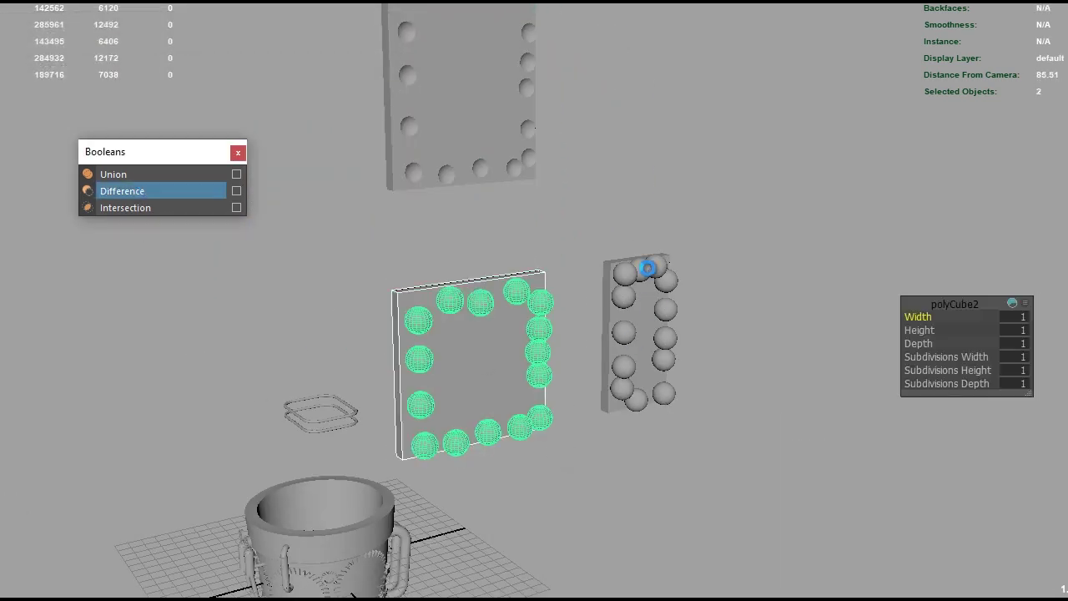
{"action": "left_click", "coordinate": [648, 268]}
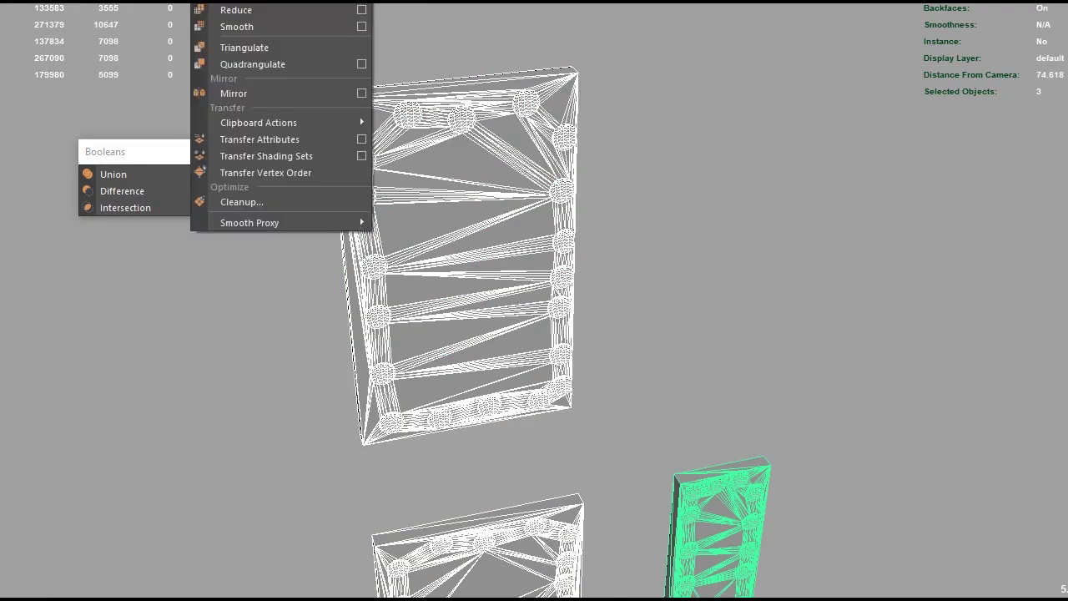
Step: Repeat Add Divisions on the three box-selected panels and inspect a panel's lower edge
{"action": "left_click_drag", "start_coordinate": [444, 273], "coordinate": [787, 563]}
{"action": "key", "text": "g"}
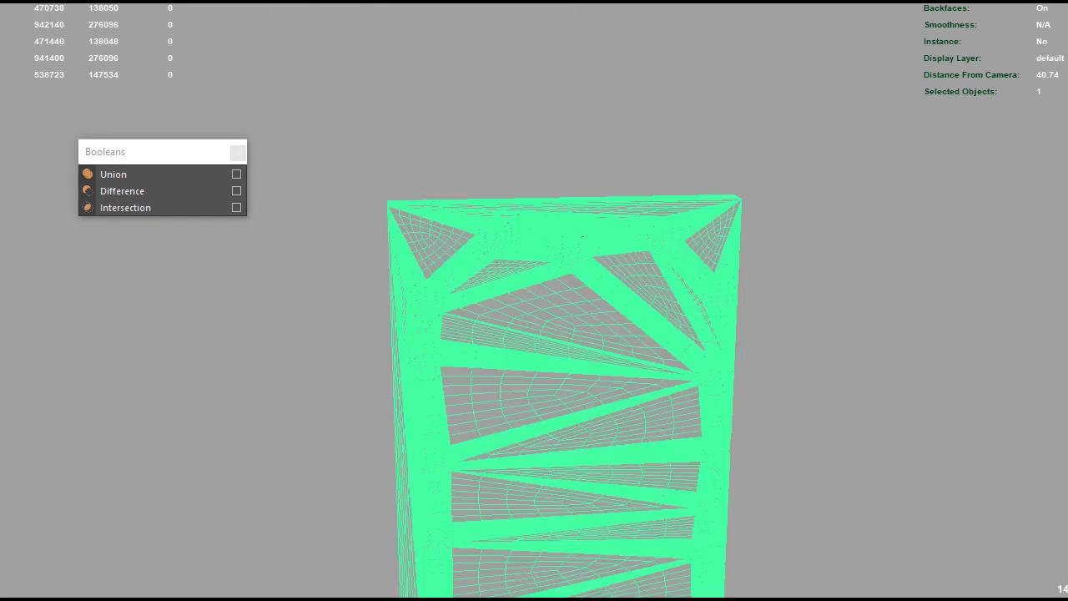
{"action": "scroll", "coordinate": [456, 271], "scroll_direction": "up", "scroll_amount": 4}
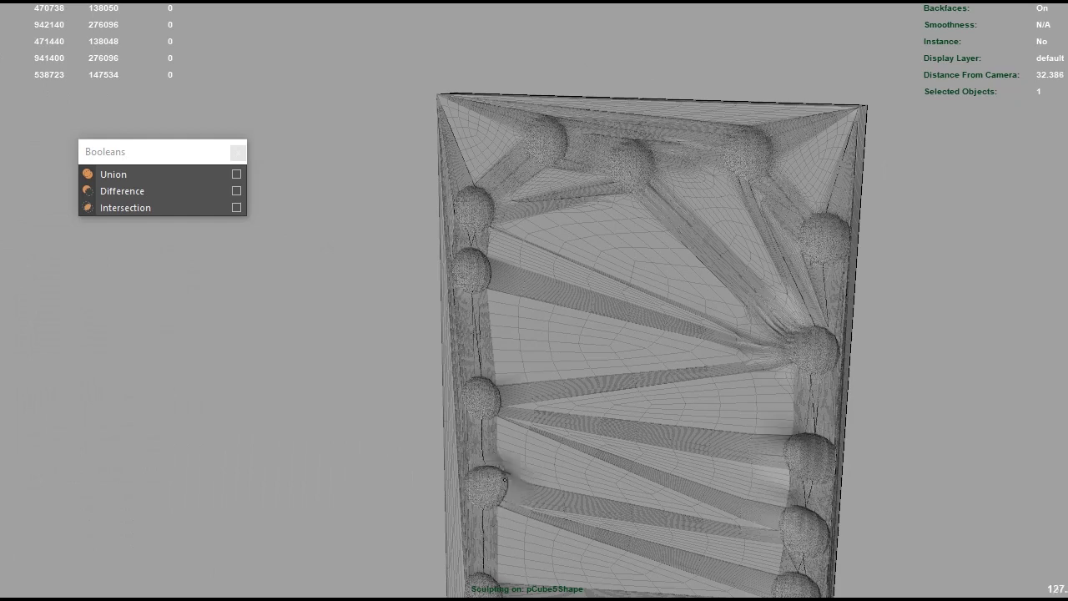
{"action": "left_click_drag", "start_coordinate": [470, 476], "coordinate": [768, 298], "text": "alt"}
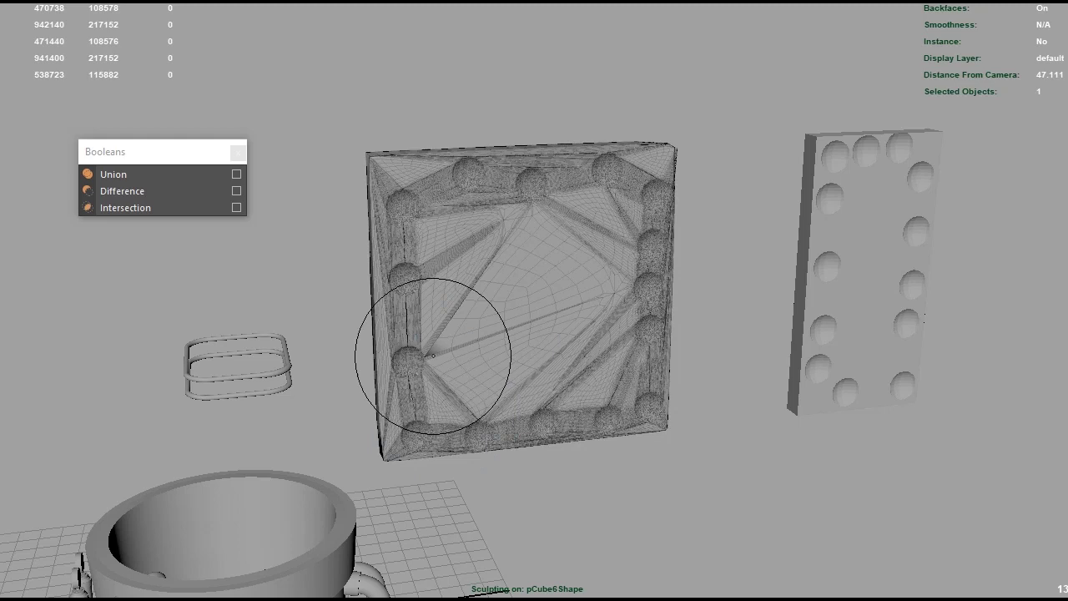
{"action": "scroll", "coordinate": [433, 356], "scroll_direction": "up", "scroll_amount": 5}
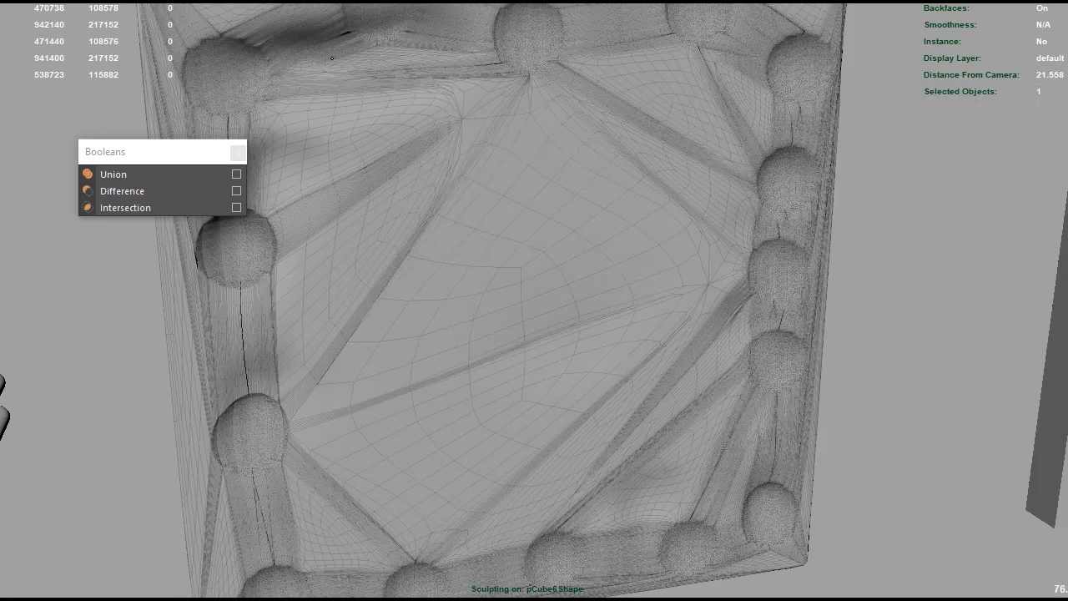
{"action": "scroll", "coordinate": [534, 300], "scroll_direction": "down", "scroll_amount": 3}
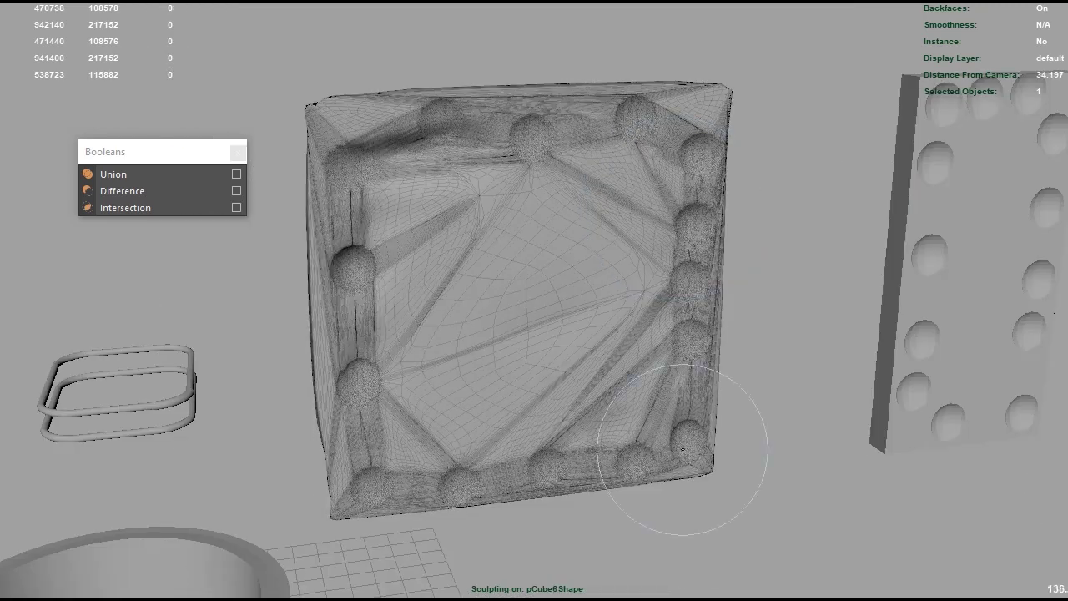
{"action": "scroll", "coordinate": [683, 449], "scroll_direction": "down", "scroll_amount": 3}
Step: Frame the next panel to sculpt, then pull back to view the whole scene
{"action": "left_click", "coordinate": [822, 276]}
{"action": "key", "text": "f"}
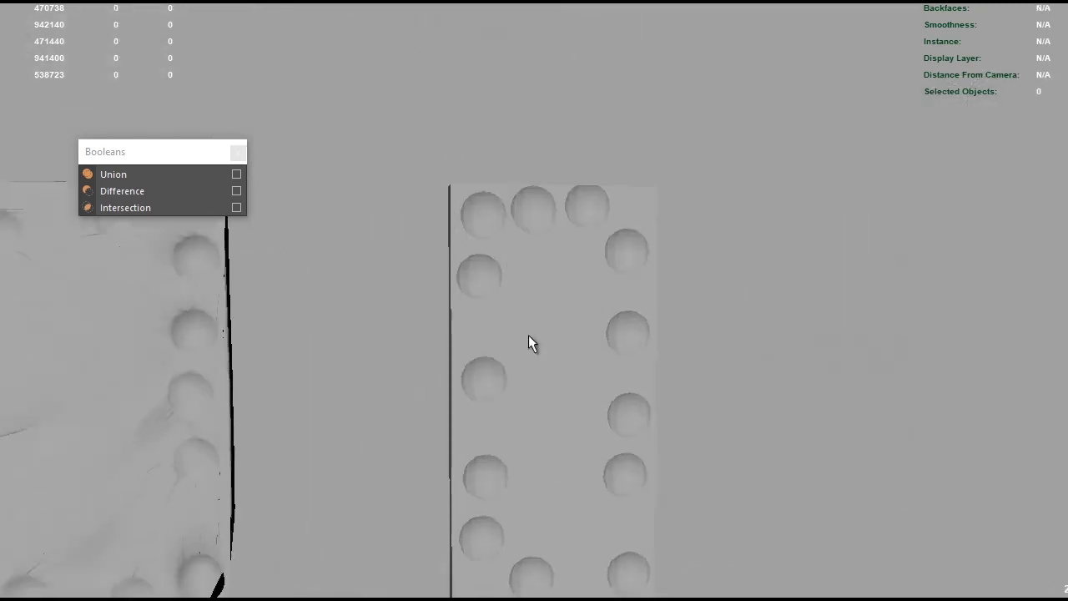
{"action": "middle_click_drag", "start_coordinate": [664, 385], "coordinate": [670, 188], "text": "alt"}
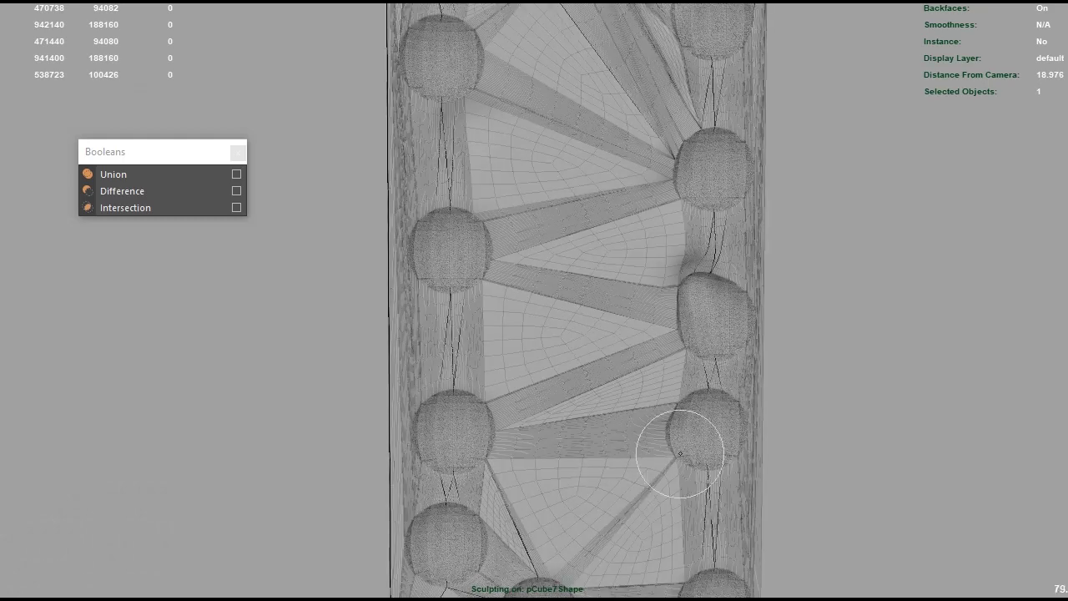
{"action": "scroll", "coordinate": [547, 544], "scroll_direction": "down", "scroll_amount": 3}
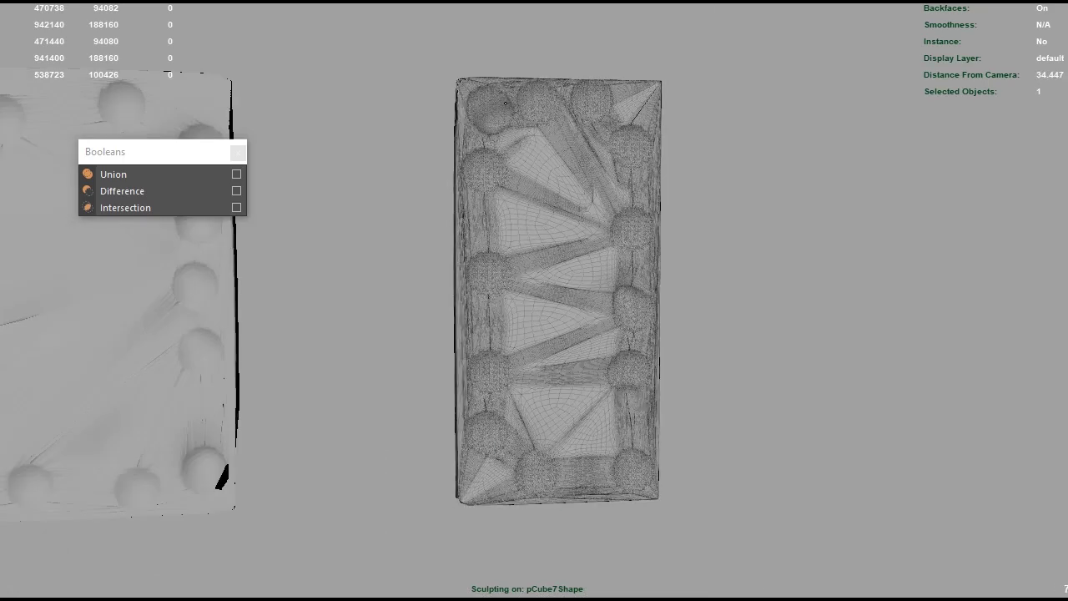
{"action": "left_click_drag", "start_coordinate": [506, 102], "coordinate": [593, 439], "text": "alt"}
{"action": "scroll", "coordinate": [640, 292], "scroll_direction": "up", "scroll_amount": 5}
{"action": "scroll", "coordinate": [660, 275], "scroll_direction": "down", "scroll_amount": 5}
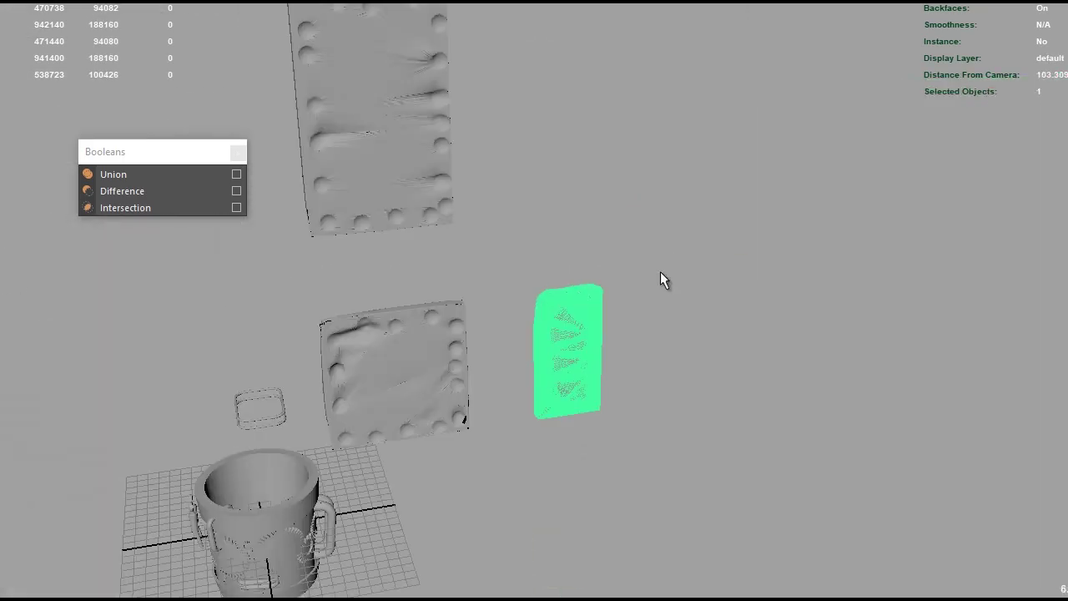
{"action": "scroll", "coordinate": [660, 272], "scroll_direction": "up", "scroll_amount": 5}
{"action": "scroll", "coordinate": [631, 236], "scroll_direction": "up", "scroll_amount": 3}
{"action": "scroll", "coordinate": [594, 286], "scroll_direction": "down", "scroll_amount": 10}
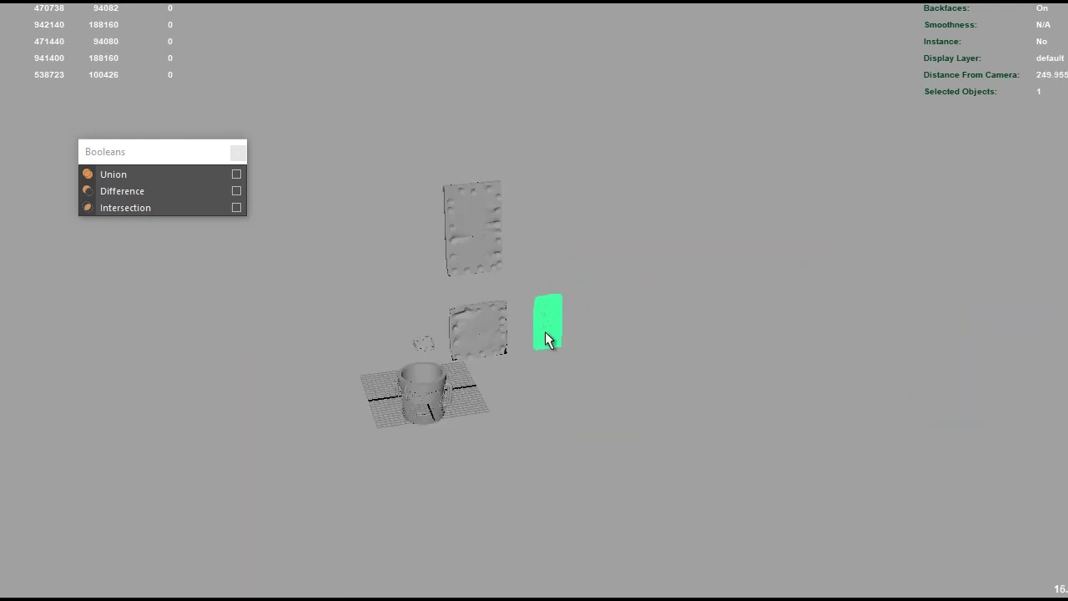
{"action": "scroll", "coordinate": [547, 338], "scroll_direction": "up", "scroll_amount": 5}
{"action": "scroll", "coordinate": [553, 19], "scroll_direction": "down", "scroll_amount": 5}
{"action": "scroll", "coordinate": [506, 125], "scroll_direction": "down", "scroll_amount": 3}
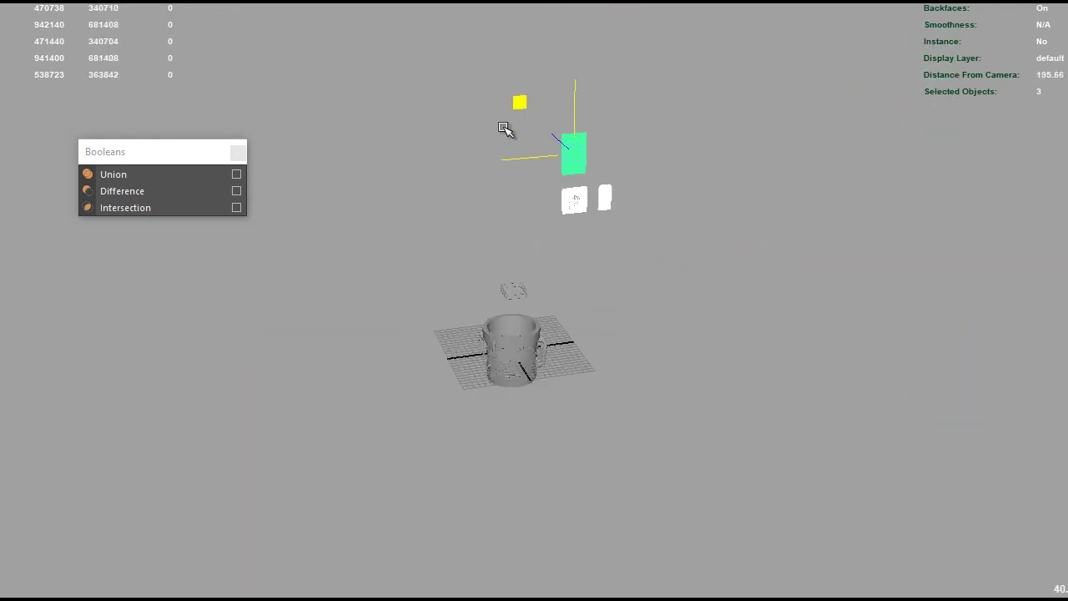
Step: Bring the riveted panel against the mug and apply Deform > Wrap so it follows the curved side
{"action": "scroll", "coordinate": [506, 125], "scroll_direction": "up", "scroll_amount": 10}
{"action": "scroll", "coordinate": [668, 225], "scroll_direction": "up", "scroll_amount": 2}
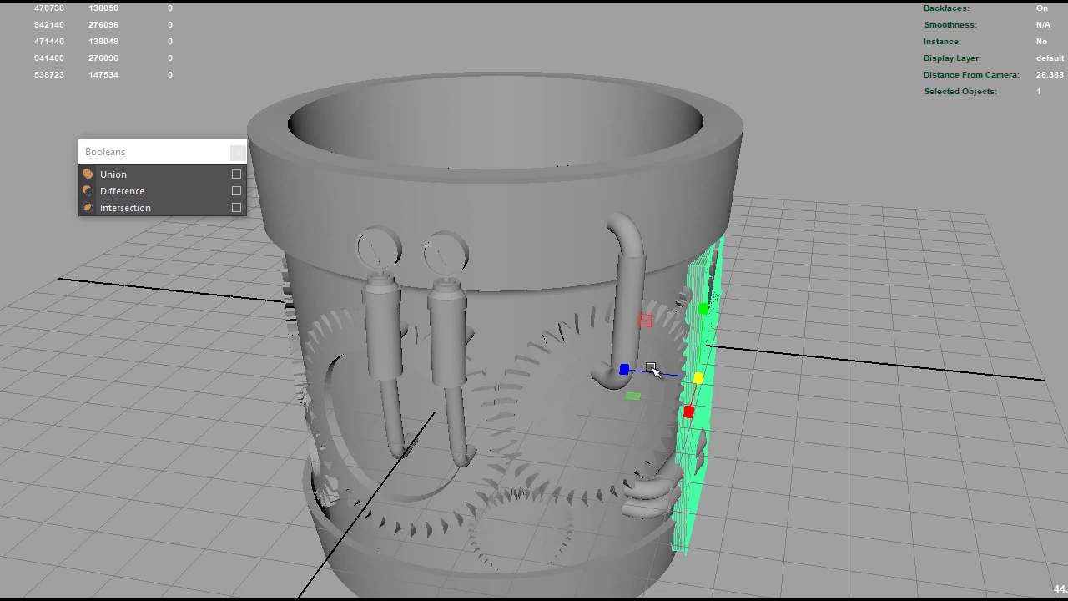
{"action": "mouse_move", "coordinate": [637, 368]}
{"action": "left_mouse_down", "text": "alt"}
{"action": "mouse_move", "coordinate": [429, 267]}
{"action": "mouse_move", "coordinate": [508, 336]}
{"action": "mouse_move", "coordinate": [658, 276]}
{"action": "mouse_move", "coordinate": [613, 318]}
{"action": "left_mouse_up", "text": "alt"}
{"action": "scroll", "coordinate": [613, 318], "scroll_direction": "down", "scroll_amount": 3}
{"action": "mouse_move", "coordinate": [515, 348]}
{"action": "left_mouse_down", "text": "alt"}
{"action": "mouse_move", "coordinate": [479, 303]}
{"action": "mouse_move", "coordinate": [507, 242]}
{"action": "mouse_move", "coordinate": [546, 326]}
{"action": "left_mouse_up", "text": "alt"}
{"action": "mouse_move", "coordinate": [416, 217]}
{"action": "left_mouse_down", "text": "alt"}
{"action": "mouse_move", "coordinate": [453, 231]}
{"action": "mouse_move", "coordinate": [596, 489]}
{"action": "left_mouse_up", "text": "alt"}
{"action": "scroll", "coordinate": [596, 489], "scroll_direction": "up", "scroll_amount": 5}
{"action": "left_click", "coordinate": [760, 138]}
Step: Rotate the small hex bolt into place on the base rim and check it from several angles
{"action": "key", "text": "e"}
{"action": "left_click_drag", "start_coordinate": [773, 285], "coordinate": [525, 139], "text": "alt"}
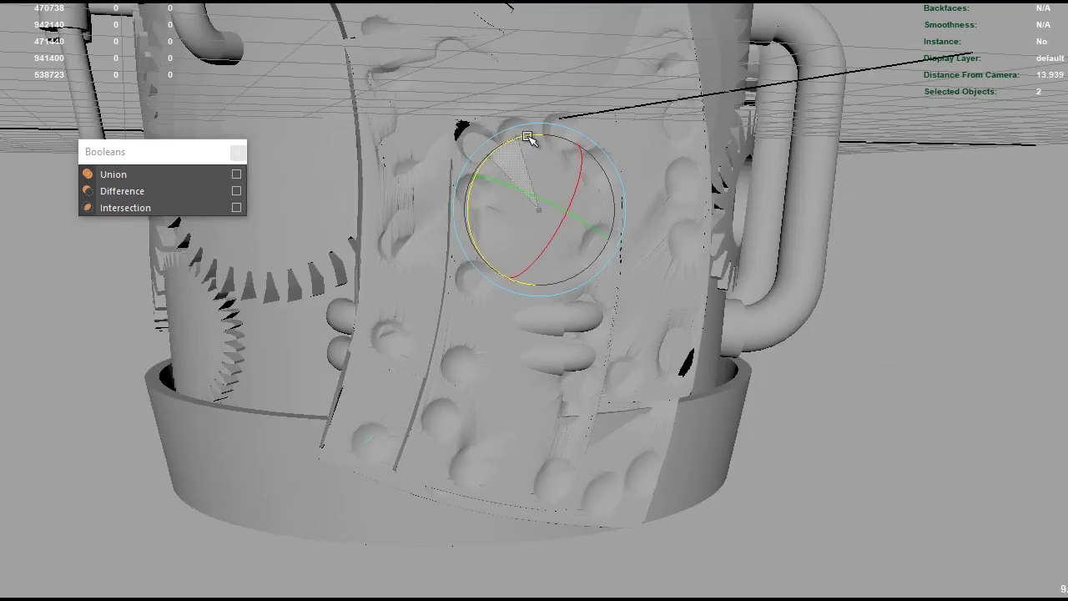
{"action": "mouse_move", "coordinate": [561, 211]}
{"action": "left_mouse_down", "text": "alt"}
{"action": "mouse_move", "coordinate": [634, 339]}
{"action": "mouse_move", "coordinate": [606, 196]}
{"action": "mouse_move", "coordinate": [584, 218]}
{"action": "left_mouse_up", "text": "alt"}
{"action": "left_click_drag", "start_coordinate": [745, 317], "coordinate": [543, 261], "text": "alt"}
{"action": "mouse_move", "coordinate": [598, 206]}
{"action": "left_mouse_down", "text": "alt"}
{"action": "mouse_move", "coordinate": [577, 158]}
{"action": "mouse_move", "coordinate": [852, 241]}
{"action": "mouse_move", "coordinate": [957, 322]}
{"action": "mouse_move", "coordinate": [642, 272]}
{"action": "mouse_move", "coordinate": [768, 398]}
{"action": "left_mouse_up", "text": "alt"}
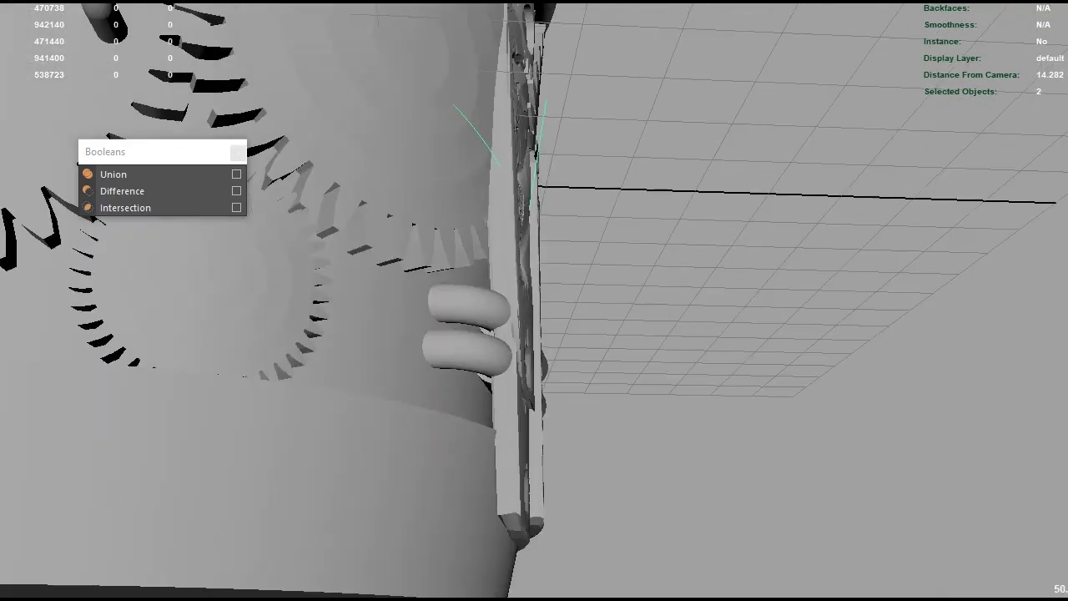
{"action": "mouse_move", "coordinate": [555, 325]}
{"action": "left_mouse_down", "text": "alt"}
{"action": "mouse_move", "coordinate": [517, 393]}
{"action": "mouse_move", "coordinate": [551, 434]}
{"action": "mouse_move", "coordinate": [584, 451]}
{"action": "left_mouse_up", "text": "alt"}
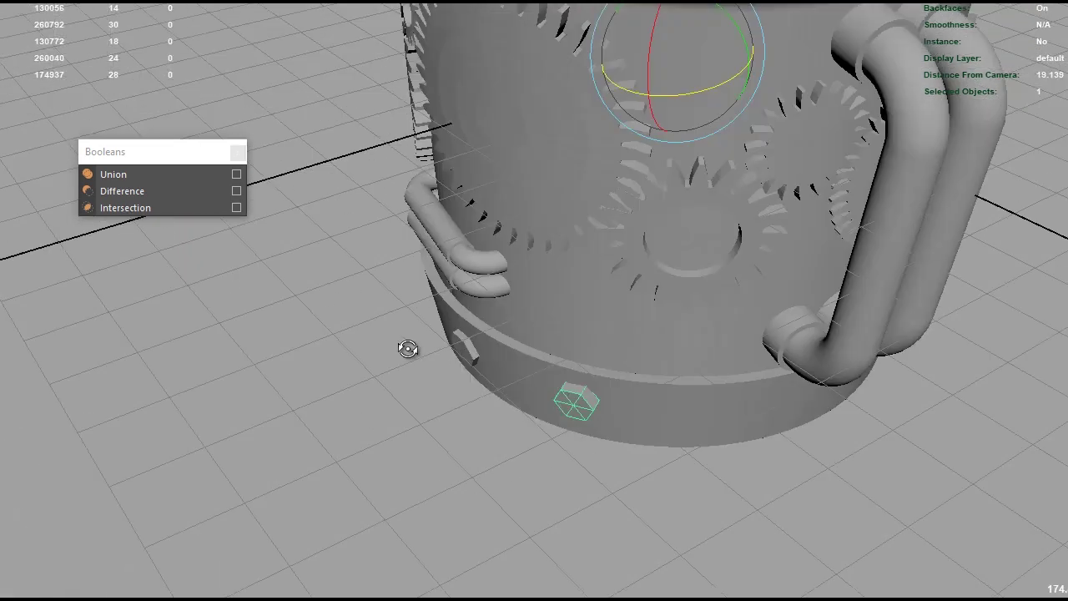
Step: Orbit around the mug's base and upper rim to inspect the hex bolt positions
{"action": "mouse_move", "coordinate": [408, 348]}
{"action": "left_mouse_down", "text": "alt"}
{"action": "mouse_move", "coordinate": [507, 365]}
{"action": "mouse_move", "coordinate": [616, 291]}
{"action": "mouse_move", "coordinate": [706, 353]}
{"action": "mouse_move", "coordinate": [479, 412]}
{"action": "mouse_move", "coordinate": [448, 460]}
{"action": "mouse_move", "coordinate": [653, 432]}
{"action": "left_mouse_up", "text": "alt"}
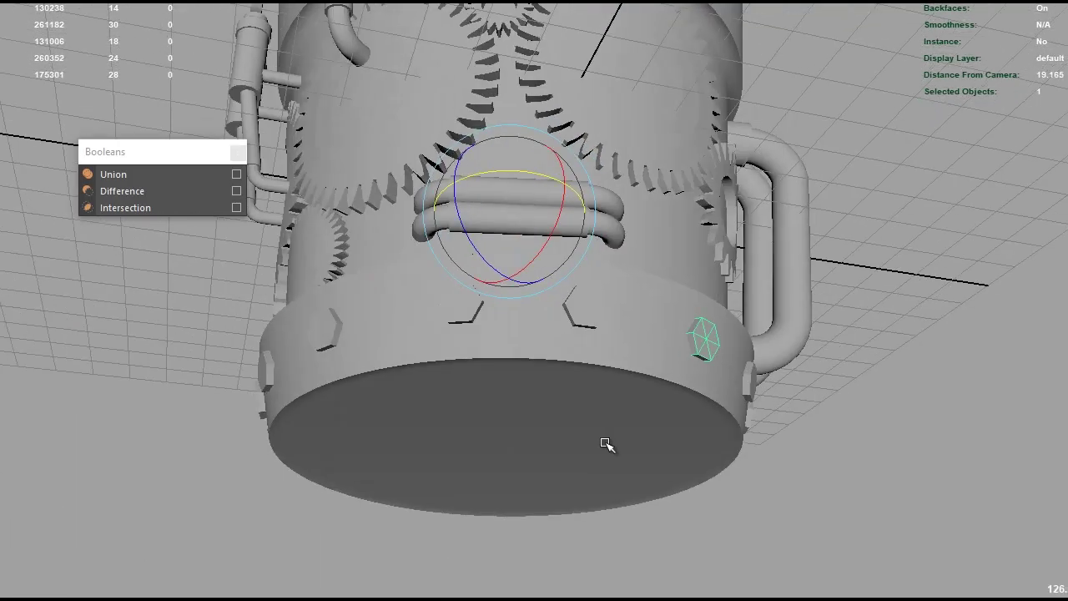
{"action": "left_click_drag", "start_coordinate": [523, 464], "coordinate": [565, 217], "text": "alt"}
{"action": "mouse_move", "coordinate": [565, 217]}
{"action": "middle_mouse_down", "text": "alt"}
{"action": "mouse_move", "coordinate": [526, 379]}
{"action": "mouse_move", "coordinate": [434, 284]}
{"action": "middle_mouse_up", "text": "alt"}
{"action": "mouse_move", "coordinate": [434, 283]}
{"action": "left_mouse_down", "text": "alt"}
{"action": "mouse_move", "coordinate": [305, 191]}
{"action": "mouse_move", "coordinate": [518, 354]}
{"action": "left_mouse_up", "text": "alt"}
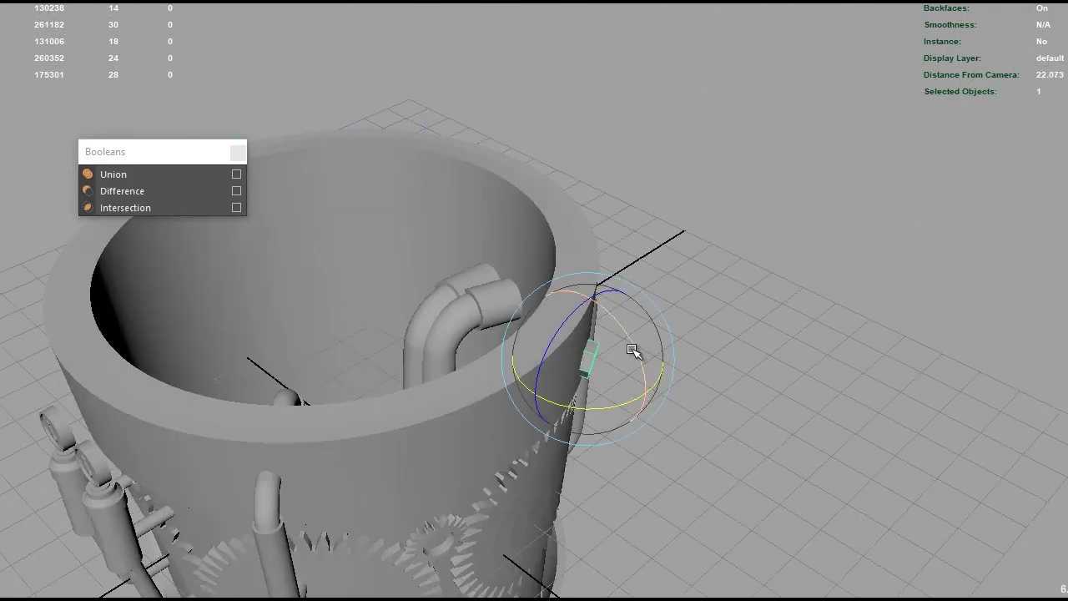
{"action": "key", "text": "f"}
{"action": "mouse_move", "coordinate": [539, 289]}
{"action": "left_mouse_down", "text": "alt"}
{"action": "mouse_move", "coordinate": [665, 351]}
{"action": "mouse_move", "coordinate": [543, 157]}
{"action": "left_mouse_up", "text": "alt"}
{"action": "middle_click_drag", "start_coordinate": [543, 157], "coordinate": [536, 424], "text": "alt"}
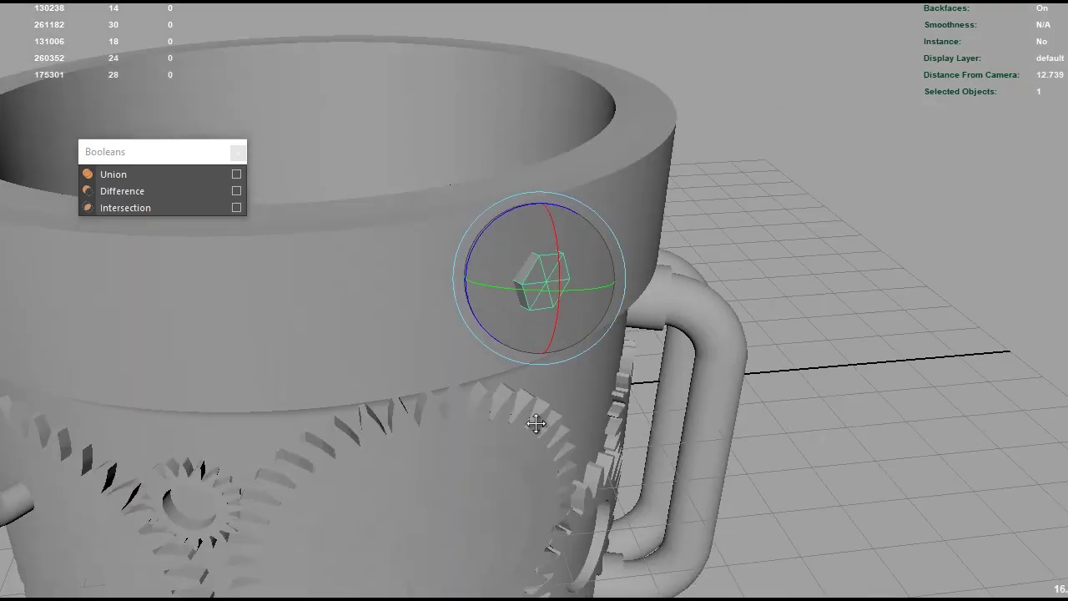
{"action": "left_click_drag", "start_coordinate": [535, 424], "coordinate": [535, 400], "text": "alt"}
{"action": "left_click_drag", "start_coordinate": [477, 267], "coordinate": [382, 396], "text": "alt"}
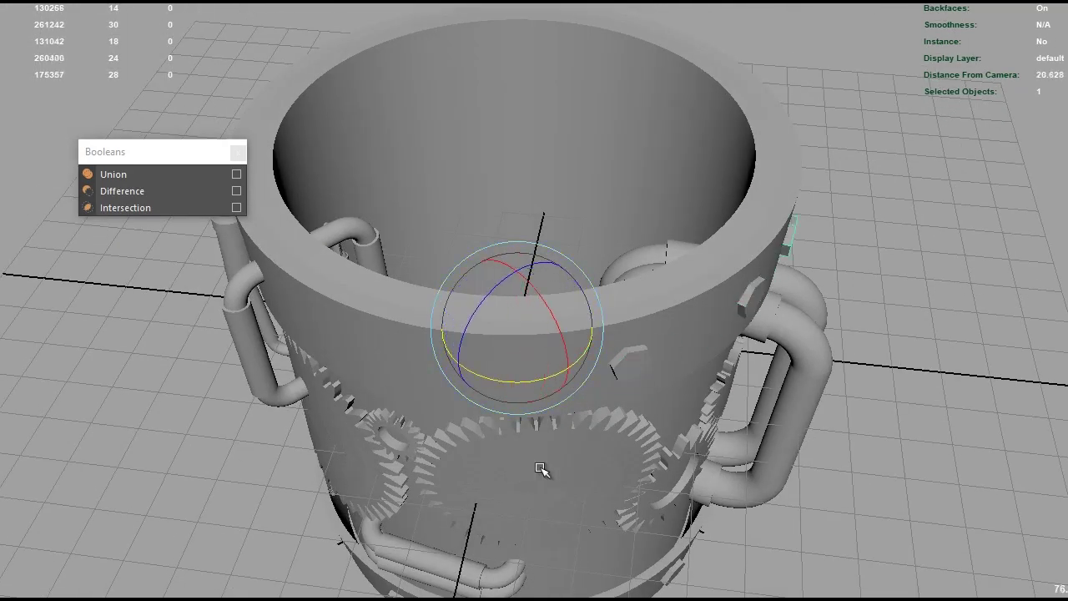
{"action": "right_click_drag", "start_coordinate": [540, 470], "coordinate": [375, 483], "text": "alt"}
{"action": "mouse_move", "coordinate": [745, 434]}
{"action": "left_mouse_down", "text": "alt"}
{"action": "mouse_move", "coordinate": [625, 410]}
{"action": "mouse_move", "coordinate": [768, 425]}
{"action": "left_mouse_up", "text": "alt"}
{"action": "right_click_drag", "start_coordinate": [768, 425], "coordinate": [674, 442], "text": "alt"}
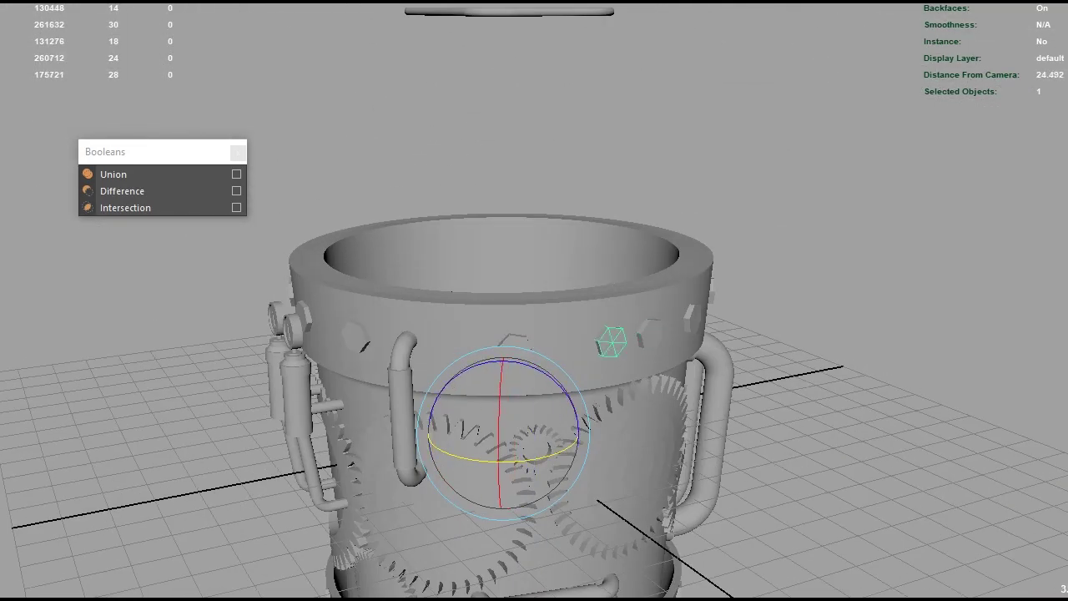
{"action": "left_click_drag", "start_coordinate": [534, 375], "coordinate": [534, 250], "text": "alt"}
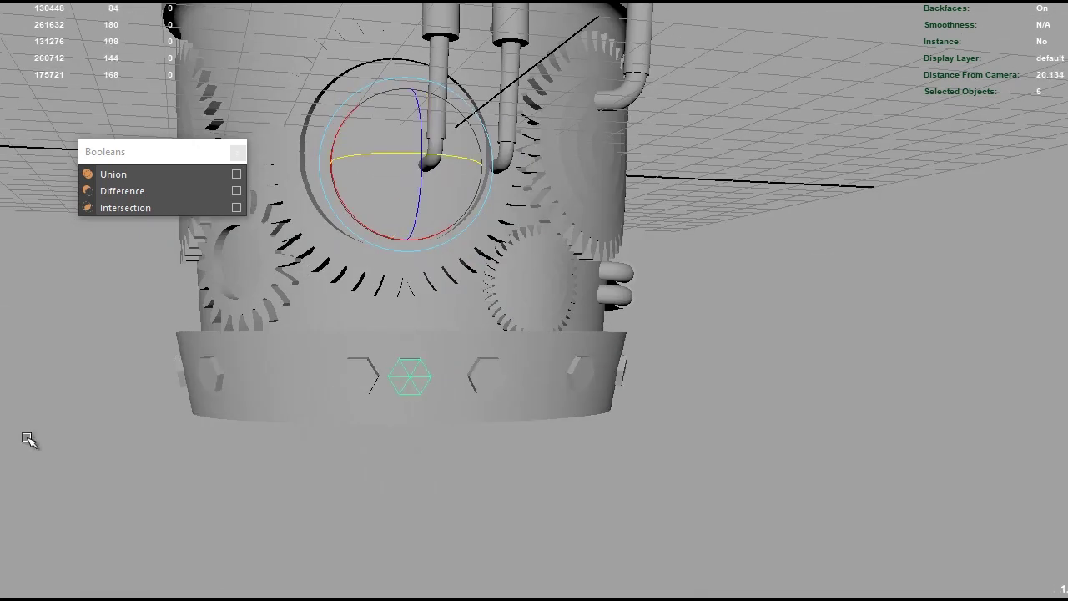
{"action": "mouse_move", "coordinate": [296, 410]}
{"action": "left_mouse_down", "text": "alt"}
{"action": "mouse_move", "coordinate": [291, 443]}
{"action": "mouse_move", "coordinate": [279, 390]}
{"action": "left_mouse_up", "text": "alt"}
{"action": "mouse_move", "coordinate": [299, 443]}
{"action": "left_mouse_down", "text": "alt"}
{"action": "mouse_move", "coordinate": [381, 496]}
{"action": "mouse_move", "coordinate": [392, 367]}
{"action": "mouse_move", "coordinate": [291, 424]}
{"action": "mouse_move", "coordinate": [325, 414]}
{"action": "mouse_move", "coordinate": [529, 437]}
{"action": "mouse_move", "coordinate": [217, 376]}
{"action": "mouse_move", "coordinate": [427, 479]}
{"action": "mouse_move", "coordinate": [839, 449]}
{"action": "mouse_move", "coordinate": [727, 334]}
{"action": "mouse_move", "coordinate": [758, 274]}
{"action": "mouse_move", "coordinate": [544, 442]}
{"action": "left_mouse_up", "text": "alt"}
{"action": "scroll", "coordinate": [543, 441], "scroll_direction": "up", "scroll_amount": 3}
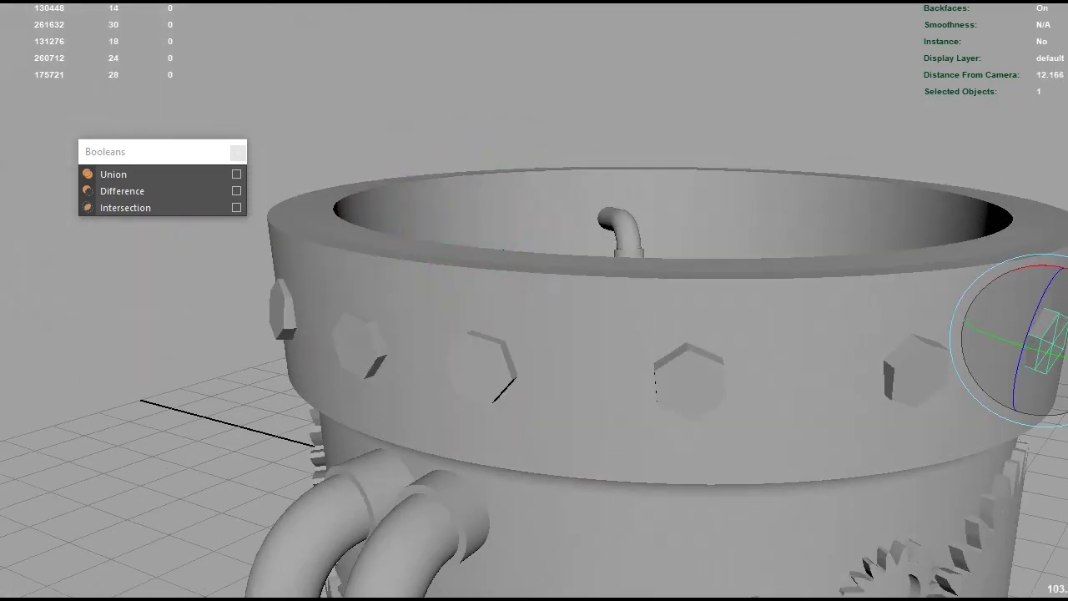
{"action": "scroll", "coordinate": [369, 295], "scroll_direction": "down", "scroll_amount": 3}
{"action": "mouse_move", "coordinate": [764, 177]}
{"action": "left_mouse_down", "text": "alt"}
{"action": "mouse_move", "coordinate": [508, 275]}
{"action": "mouse_move", "coordinate": [568, 251]}
{"action": "mouse_move", "coordinate": [625, 246]}
{"action": "mouse_move", "coordinate": [515, 277]}
{"action": "left_mouse_up", "text": "alt"}
Step: Select a single hex bolt, then rotate and move it into place along the lower rim
{"action": "left_click", "coordinate": [515, 277]}
{"action": "key", "text": "e"}
{"action": "scroll", "coordinate": [534, 432], "scroll_direction": "up", "scroll_amount": 3}
{"action": "mouse_move", "coordinate": [535, 431]}
{"action": "left_mouse_down", "text": "alt"}
{"action": "mouse_move", "coordinate": [386, 323]}
{"action": "mouse_move", "coordinate": [901, 370]}
{"action": "mouse_move", "coordinate": [528, 401]}
{"action": "mouse_move", "coordinate": [496, 370]}
{"action": "mouse_move", "coordinate": [231, 389]}
{"action": "mouse_move", "coordinate": [256, 367]}
{"action": "left_mouse_up", "text": "alt"}
{"action": "key", "text": "w"}
{"action": "scroll", "coordinate": [257, 544], "scroll_direction": "up", "scroll_amount": 3}
{"action": "scroll", "coordinate": [257, 544], "scroll_direction": "down", "scroll_amount": 5}
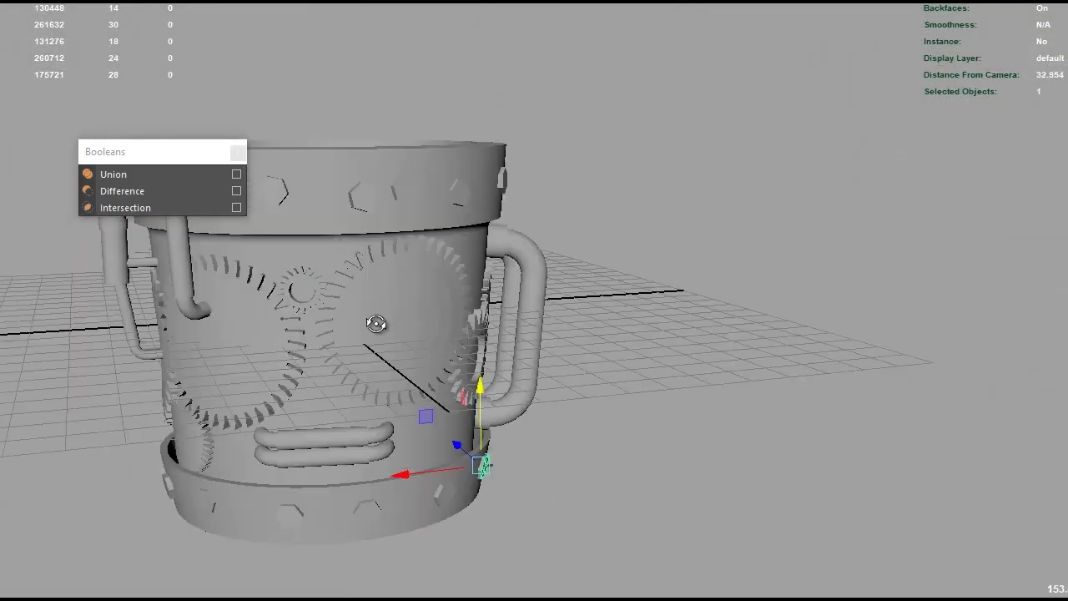
{"action": "left_click_drag", "start_coordinate": [256, 543], "coordinate": [598, 327], "text": "alt"}
Step: Hide the selected rim rings with Ctrl+H and view the bolts from below
{"action": "key", "text": "ctrl+h"}
{"action": "mouse_move", "coordinate": [538, 153]}
{"action": "left_mouse_down"}
{"action": "mouse_move", "coordinate": [574, 220]}
{"action": "mouse_move", "coordinate": [625, 171]}
{"action": "mouse_move", "coordinate": [556, 317]}
{"action": "mouse_move", "coordinate": [495, 267]}
{"action": "mouse_move", "coordinate": [711, 327]}
{"action": "left_mouse_up"}
{"action": "scroll", "coordinate": [711, 328], "scroll_direction": "down", "scroll_amount": 3}
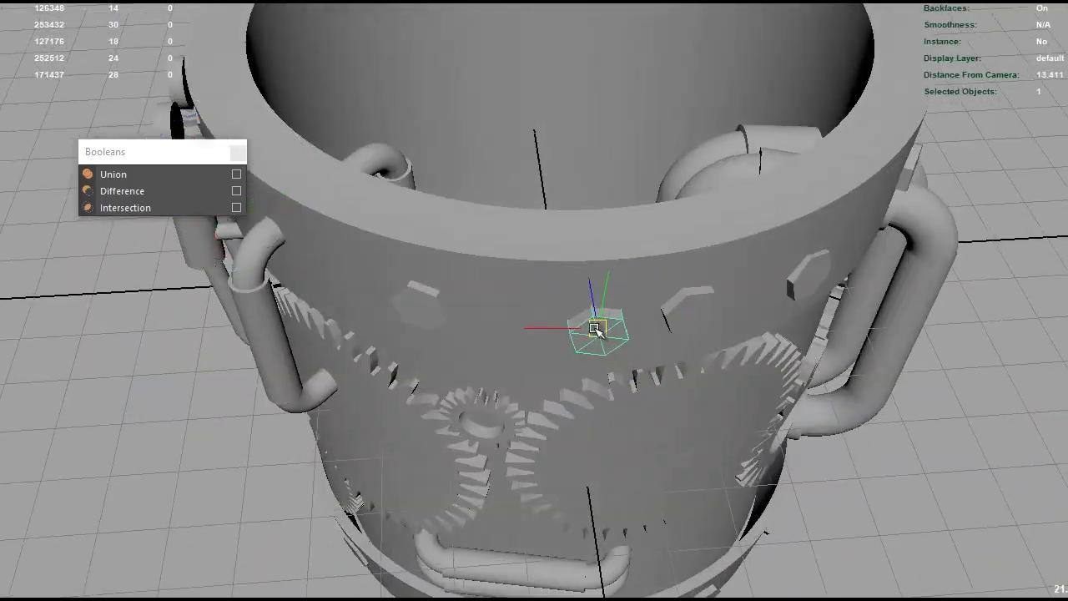
Step: Group the selected gauge pieces with Ctrl+G
{"action": "left_click_drag", "start_coordinate": [601, 326], "coordinate": [428, 386], "text": "alt"}
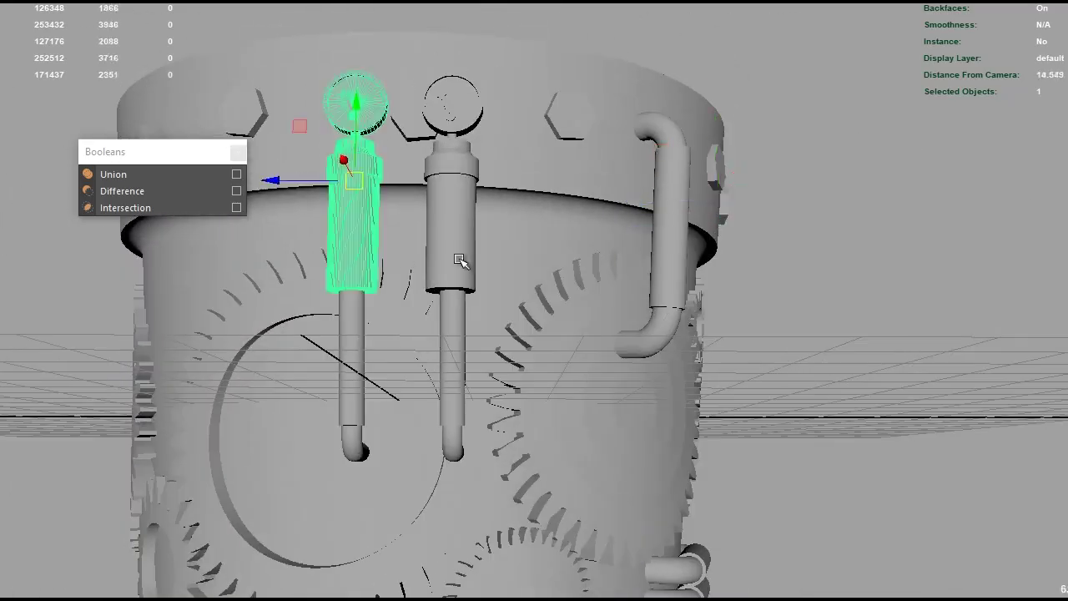
{"action": "key", "text": "ctrl+g"}
{"action": "key", "text": "e"}
{"action": "mouse_move", "coordinate": [203, 428]}
{"action": "left_mouse_down", "text": "alt"}
{"action": "mouse_move", "coordinate": [539, 362]}
{"action": "mouse_move", "coordinate": [509, 341]}
{"action": "mouse_move", "coordinate": [608, 298]}
{"action": "left_mouse_up", "text": "alt"}
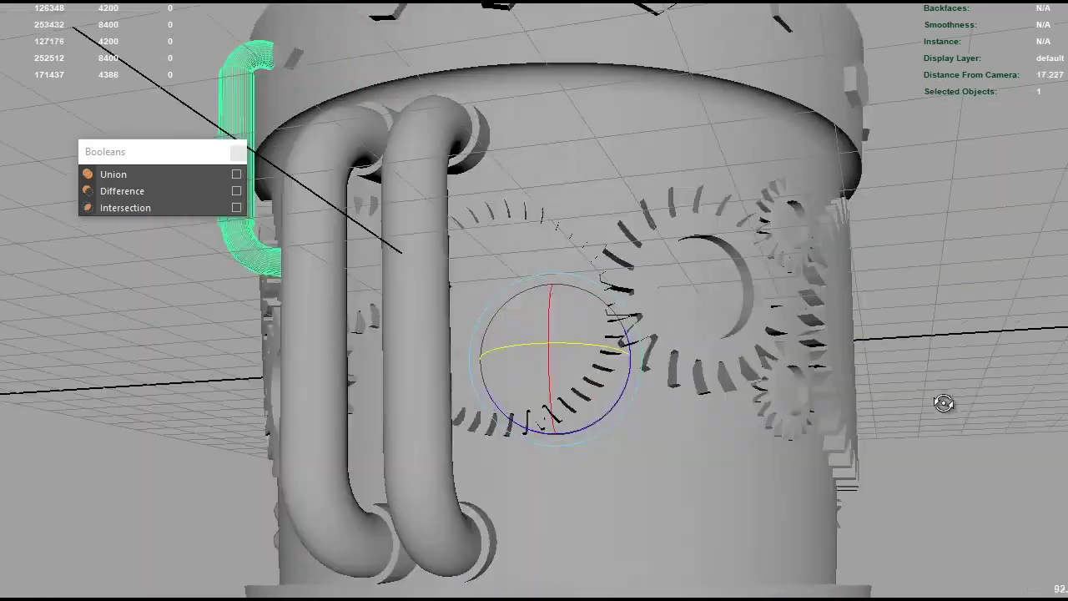
{"action": "left_click_drag", "start_coordinate": [944, 403], "coordinate": [499, 262], "text": "alt"}
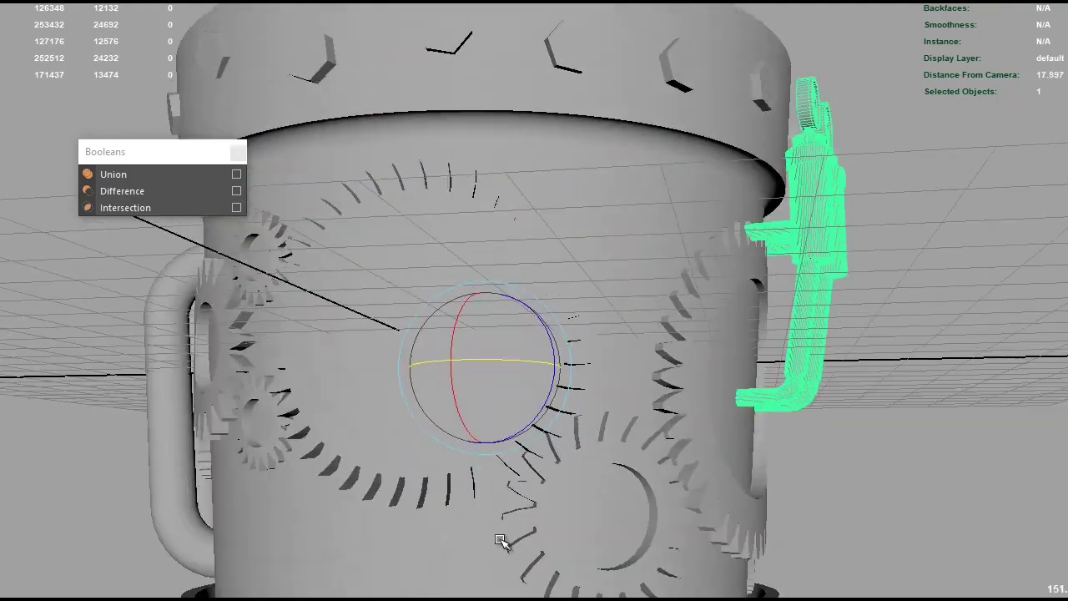
{"action": "mouse_move", "coordinate": [499, 541]}
{"action": "left_mouse_down", "text": "alt"}
{"action": "mouse_move", "coordinate": [675, 484]}
{"action": "mouse_move", "coordinate": [835, 495]}
{"action": "mouse_move", "coordinate": [746, 573]}
{"action": "mouse_move", "coordinate": [192, 436]}
{"action": "left_mouse_up", "text": "alt"}
{"action": "scroll", "coordinate": [232, 267], "scroll_direction": "up", "scroll_amount": 5}
Step: In component mode (F8), select the edge loop at the pipe bend and adjust it, then deselect
{"action": "key", "text": "F8"}
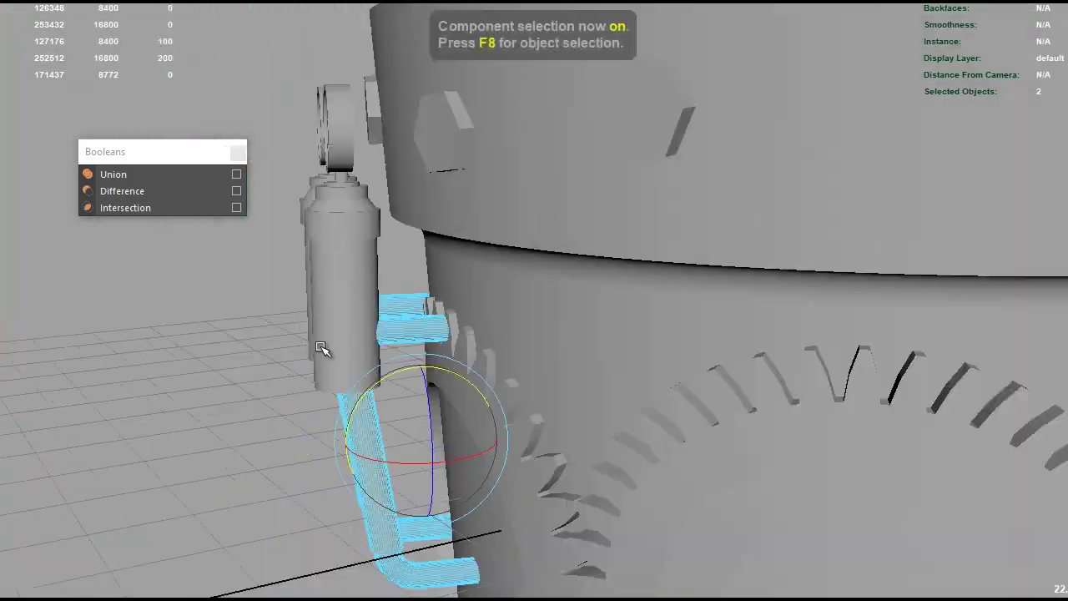
{"action": "right_click_drag", "start_coordinate": [317, 253], "coordinate": [317, 253]}
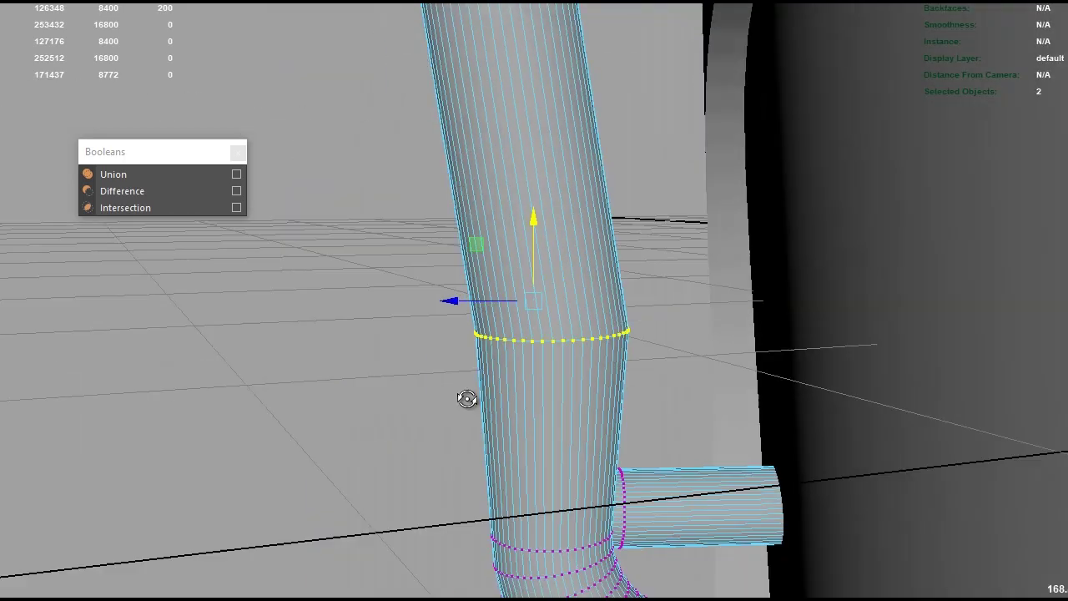
{"action": "scroll", "coordinate": [467, 398], "scroll_direction": "down", "scroll_amount": 3}
{"action": "scroll", "coordinate": [374, 432], "scroll_direction": "down", "scroll_amount": 3}
{"action": "left_click_drag", "start_coordinate": [352, 338], "coordinate": [515, 495]}
{"action": "mouse_move", "coordinate": [403, 396]}
{"action": "left_mouse_down", "text": "alt"}
{"action": "mouse_move", "coordinate": [572, 493]}
{"action": "mouse_move", "coordinate": [593, 470]}
{"action": "mouse_move", "coordinate": [618, 467]}
{"action": "mouse_move", "coordinate": [469, 506]}
{"action": "mouse_move", "coordinate": [756, 382]}
{"action": "mouse_move", "coordinate": [353, 446]}
{"action": "mouse_move", "coordinate": [548, 437]}
{"action": "mouse_move", "coordinate": [565, 404]}
{"action": "left_mouse_up", "text": "alt"}
{"action": "left_click", "coordinate": [756, 381]}
{"action": "mouse_move", "coordinate": [382, 352]}
{"action": "left_mouse_down", "text": "alt"}
{"action": "mouse_move", "coordinate": [550, 388]}
{"action": "mouse_move", "coordinate": [635, 393]}
{"action": "left_mouse_up", "text": "alt"}
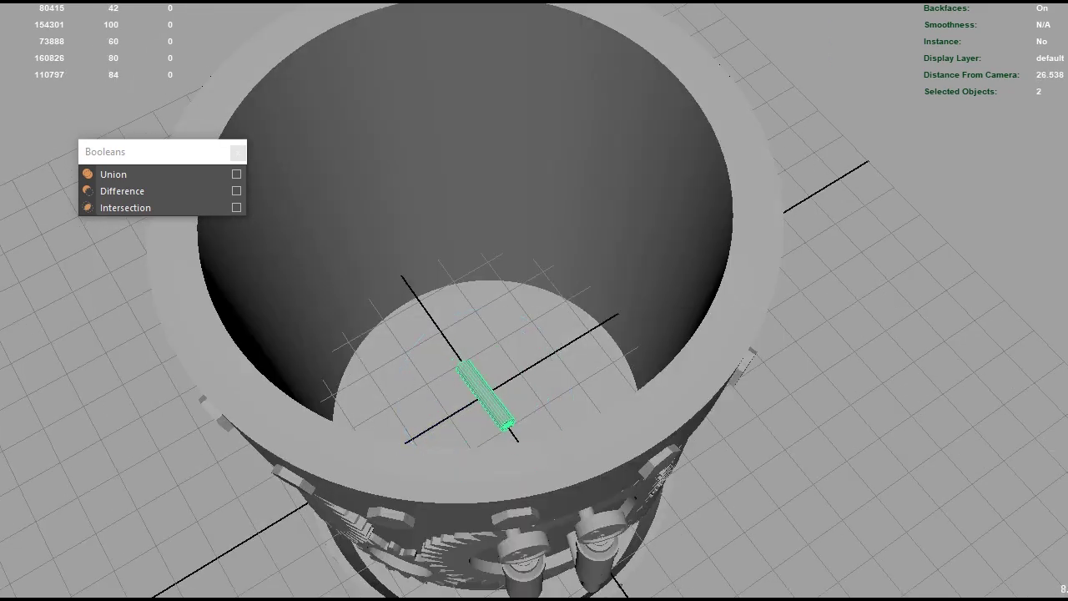
Step: Group the small cylinder at the base so it rotates about the vessel's centre
{"action": "mouse_move", "coordinate": [539, 432]}
{"action": "left_mouse_down", "text": "alt"}
{"action": "mouse_move", "coordinate": [656, 340]}
{"action": "mouse_move", "coordinate": [573, 155]}
{"action": "left_mouse_up", "text": "alt"}
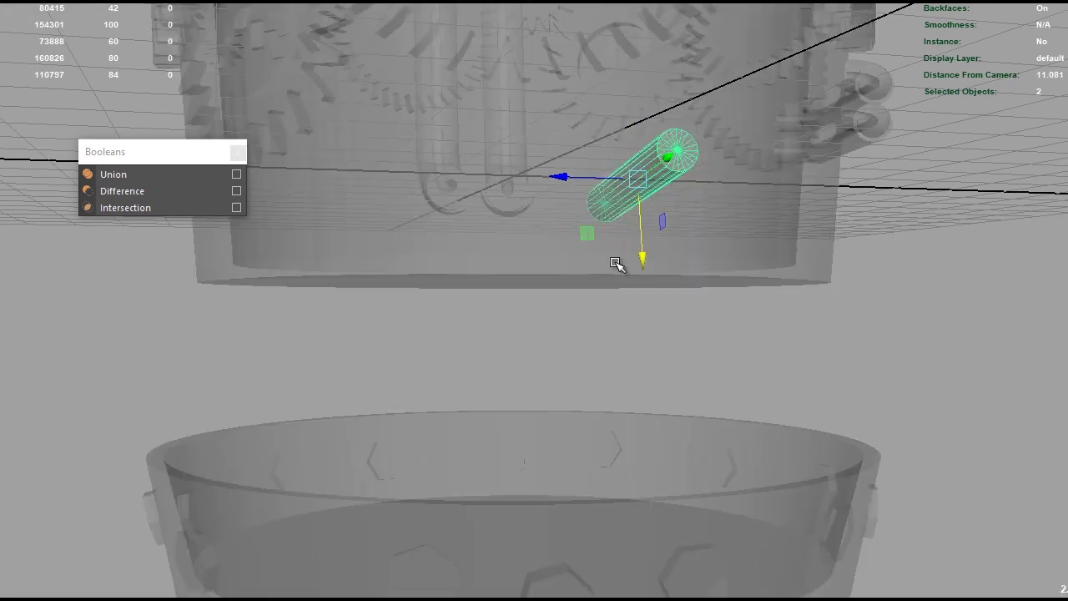
{"action": "mouse_move", "coordinate": [615, 264]}
{"action": "left_mouse_down", "text": "alt"}
{"action": "mouse_move", "coordinate": [592, 267]}
{"action": "mouse_move", "coordinate": [534, 456]}
{"action": "mouse_move", "coordinate": [488, 492]}
{"action": "mouse_move", "coordinate": [490, 420]}
{"action": "left_mouse_up", "text": "alt"}
{"action": "left_click_drag", "start_coordinate": [606, 418], "coordinate": [715, 405], "text": "alt"}
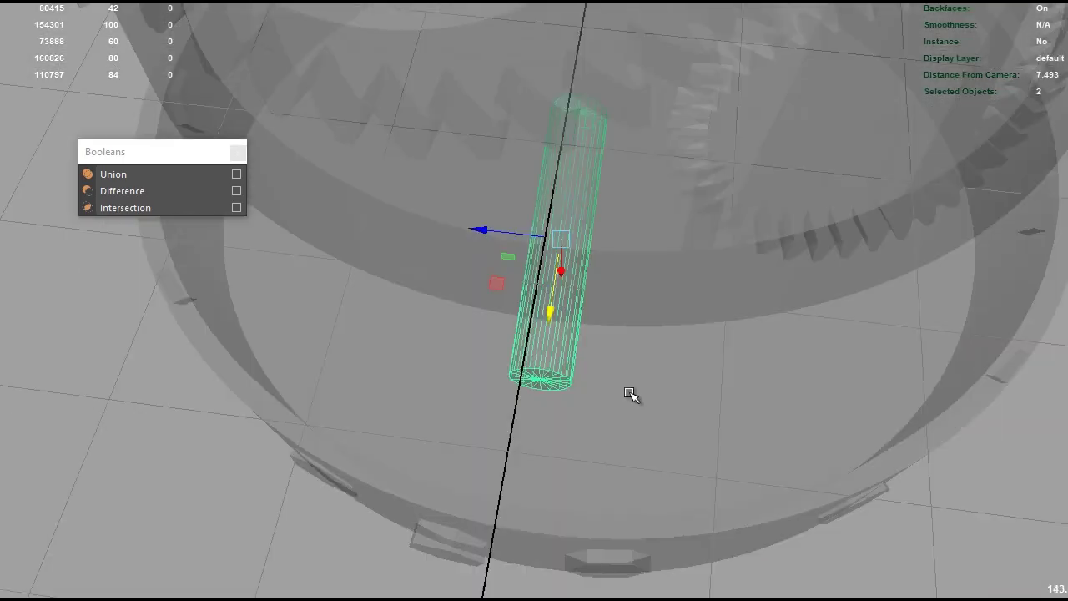
{"action": "key", "text": "ctrl+g"}
{"action": "key", "text": "e"}
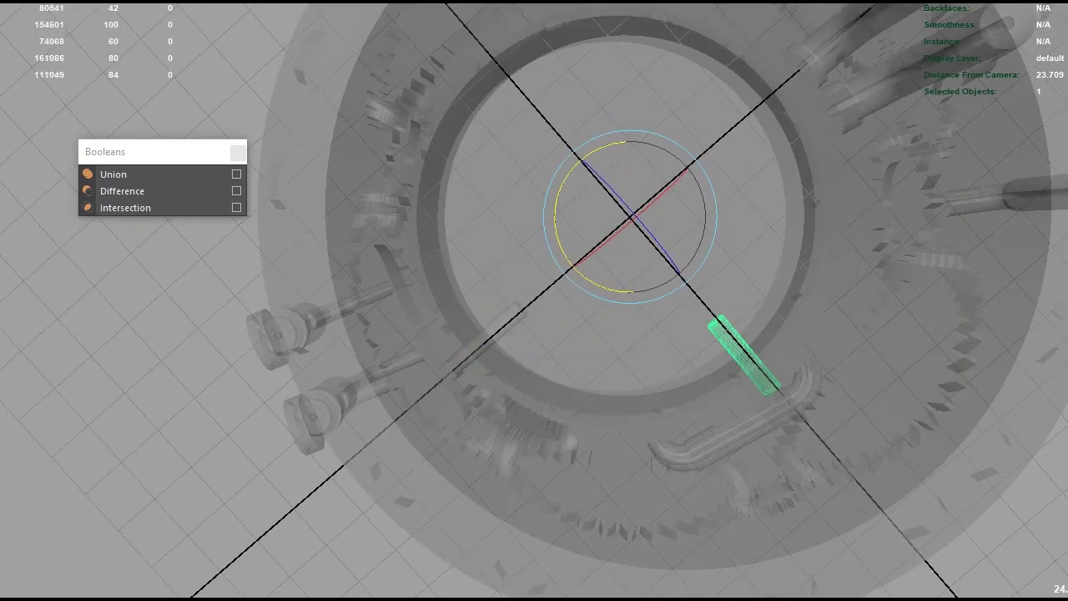
{"action": "left_click_drag", "start_coordinate": [751, 250], "coordinate": [877, 245], "text": "alt"}
Step: Repeat rotated duplicates to make four rods, then group and duplicate into eight pegs around the base
{"action": "key", "text": "shift+d"}
{"action": "key", "text": "shift+d"}
{"action": "key", "text": "shift+d"}
{"action": "key", "text": "ctrl+g"}
{"action": "key", "text": "ctrl+d"}
{"action": "left_click_drag", "start_coordinate": [584, 321], "coordinate": [539, 298]}
{"action": "key", "text": "ctrl+g"}
{"action": "key", "text": "ctrl+d"}
{"action": "mouse_move", "coordinate": [539, 293]}
{"action": "left_mouse_down"}
{"action": "mouse_move", "coordinate": [539, 267]}
{"action": "mouse_move", "coordinate": [577, 265]}
{"action": "mouse_move", "coordinate": [682, 398]}
{"action": "mouse_move", "coordinate": [292, 439]}
{"action": "left_mouse_up"}
{"action": "left_click", "coordinate": [254, 271], "text": "shift"}
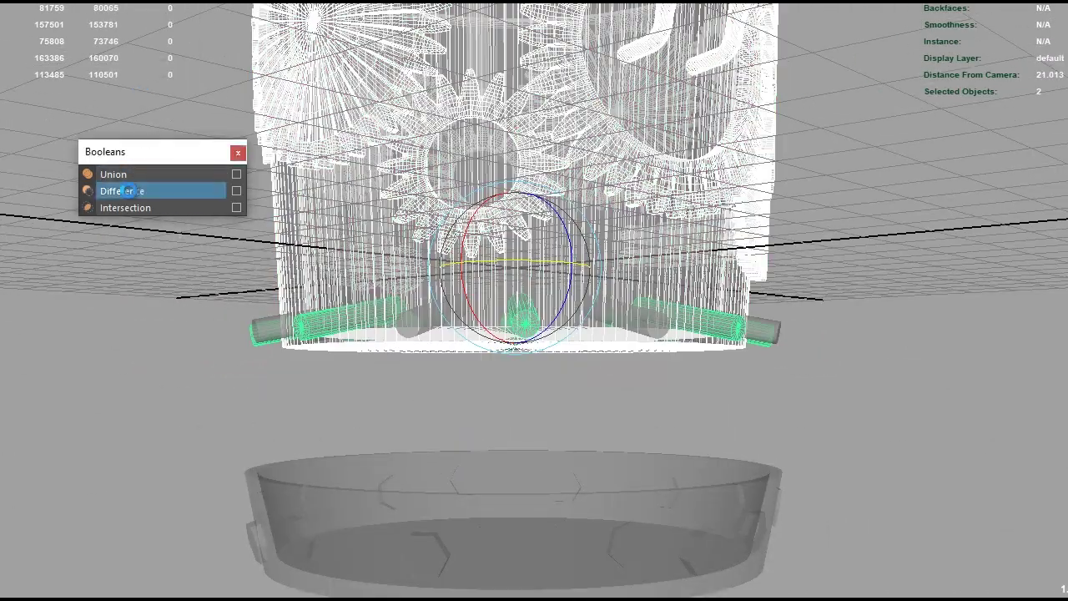
Step: Subtract the eight pegs from the vessel body with a Boolean Difference
{"action": "left_click", "coordinate": [130, 191]}
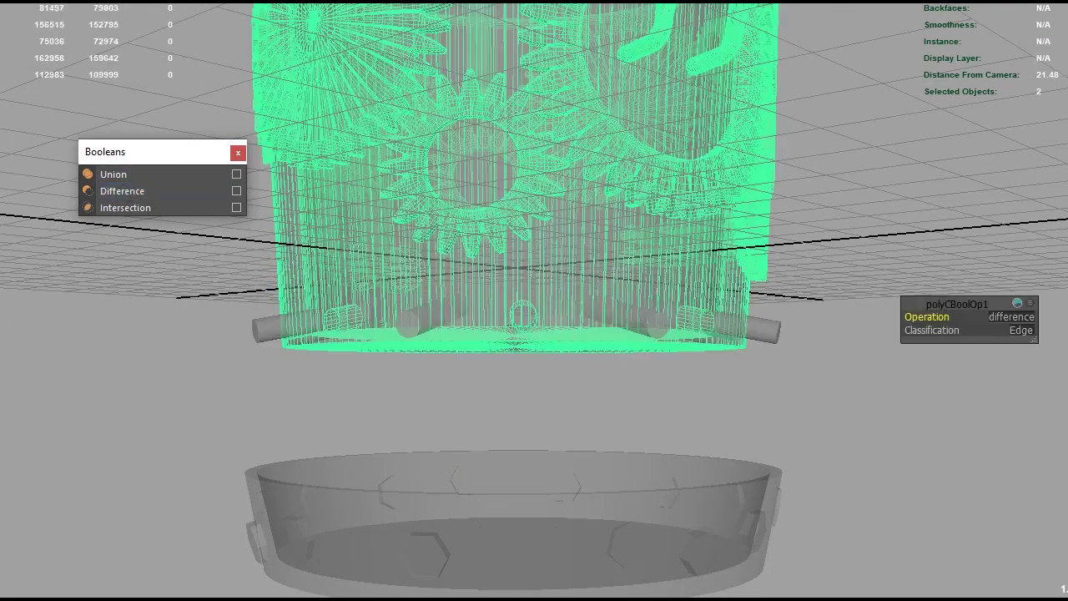